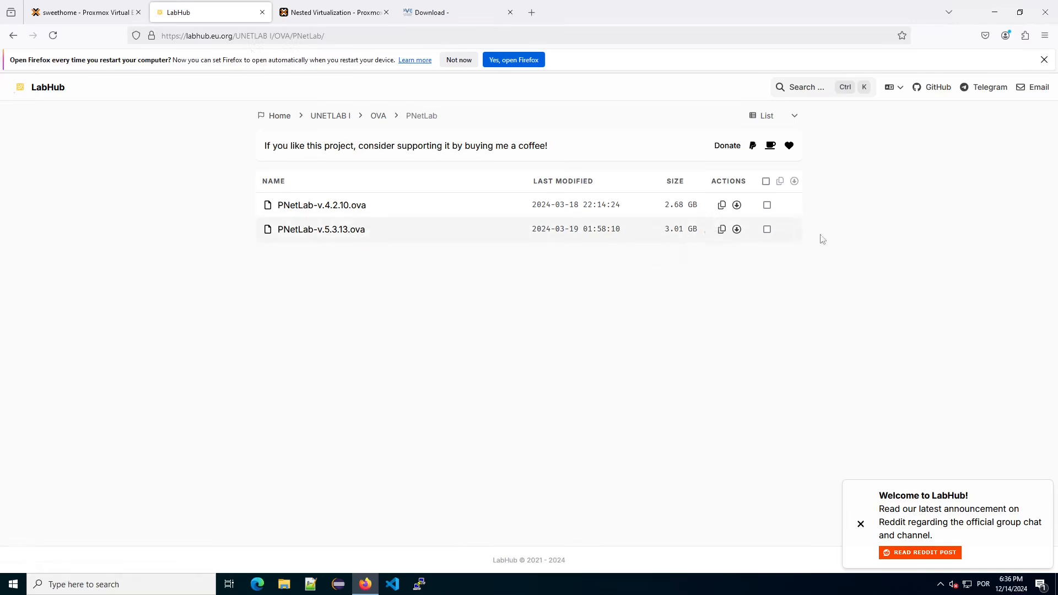
Open and then close the Pocket panel from the Firefox toolbar.
left_click(986, 35)
left_click(740, 287)
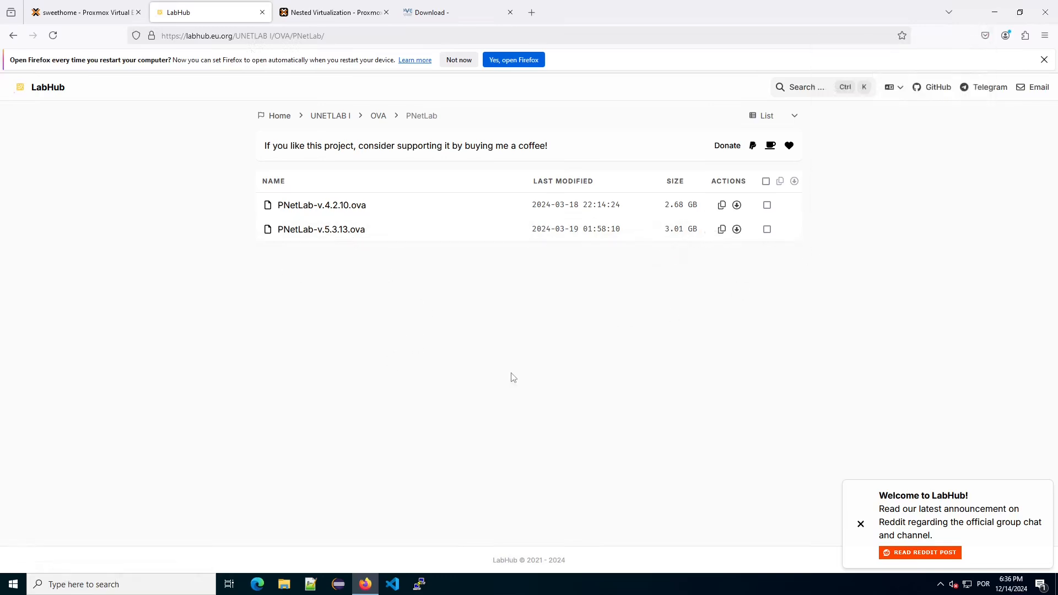
Find PNetLab-v.5.3.13.ova in Downloads with File Explorer, then return to the sweethome Proxmox page.
left_click(284, 584)
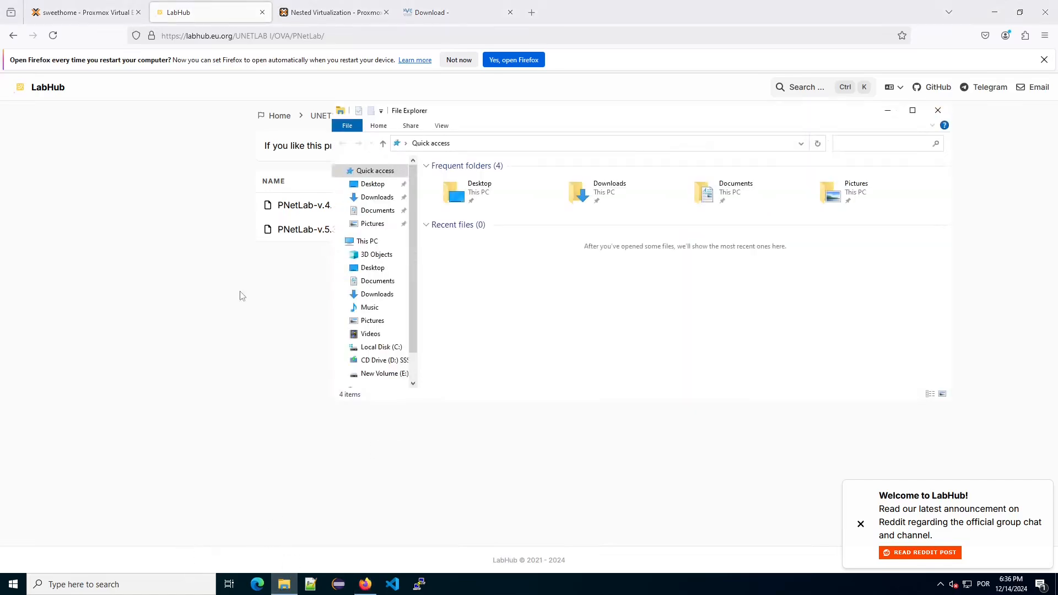
left_click(378, 198)
left_click(480, 180)
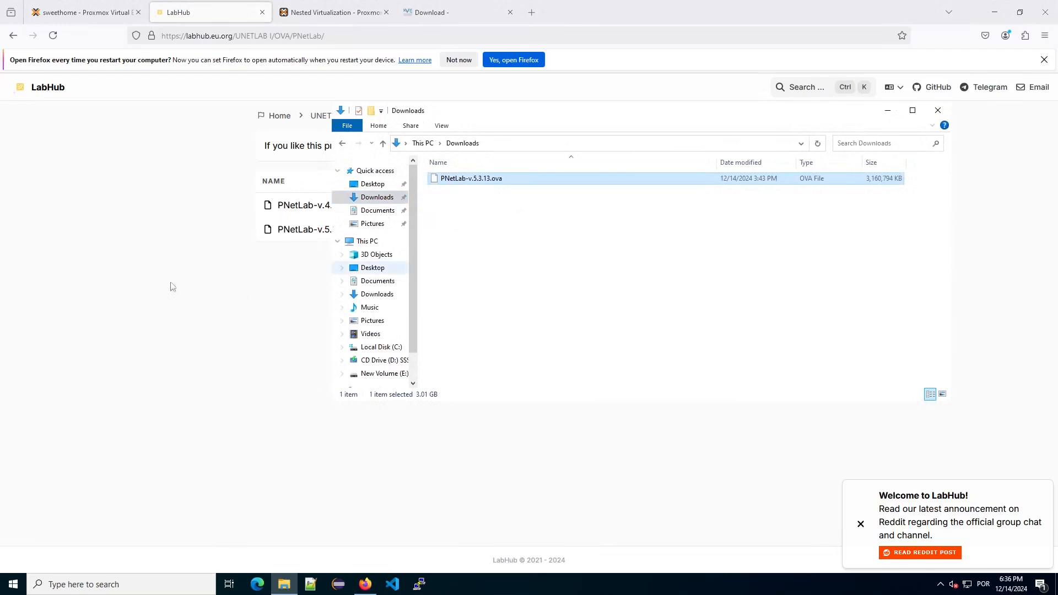
left_click(154, 275)
left_click(97, 12)
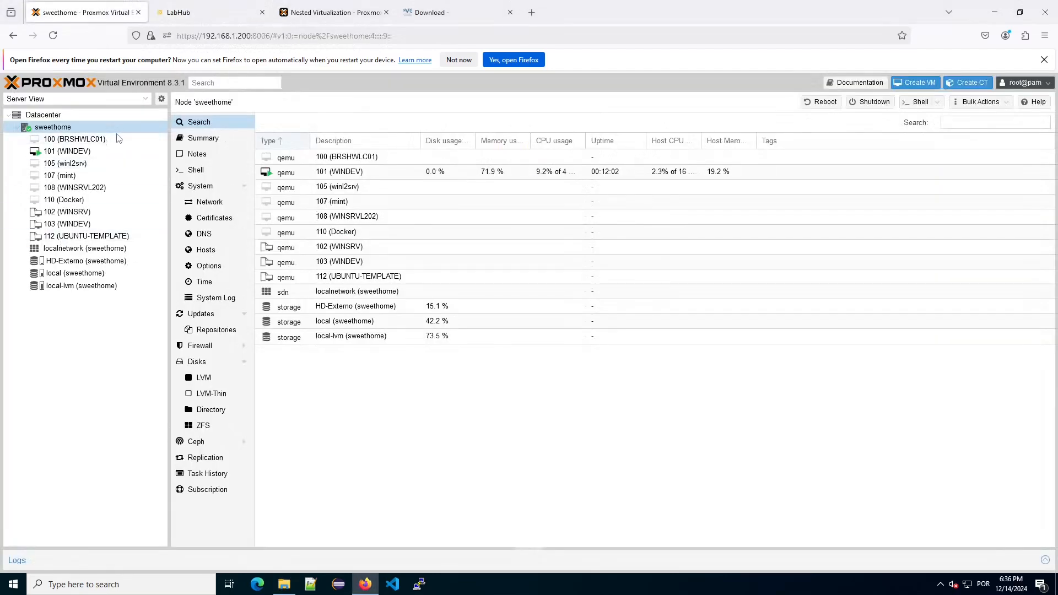
Create a VM on sweethome named PNET with no installation media, advancing to the Disks settings.
right_click(67, 128)
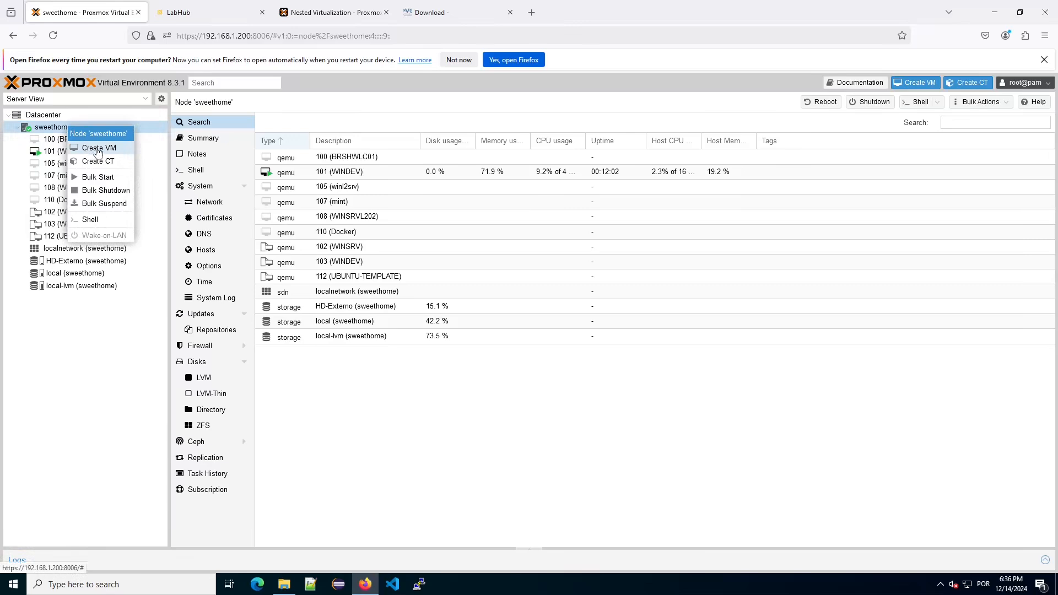
left_click(95, 153)
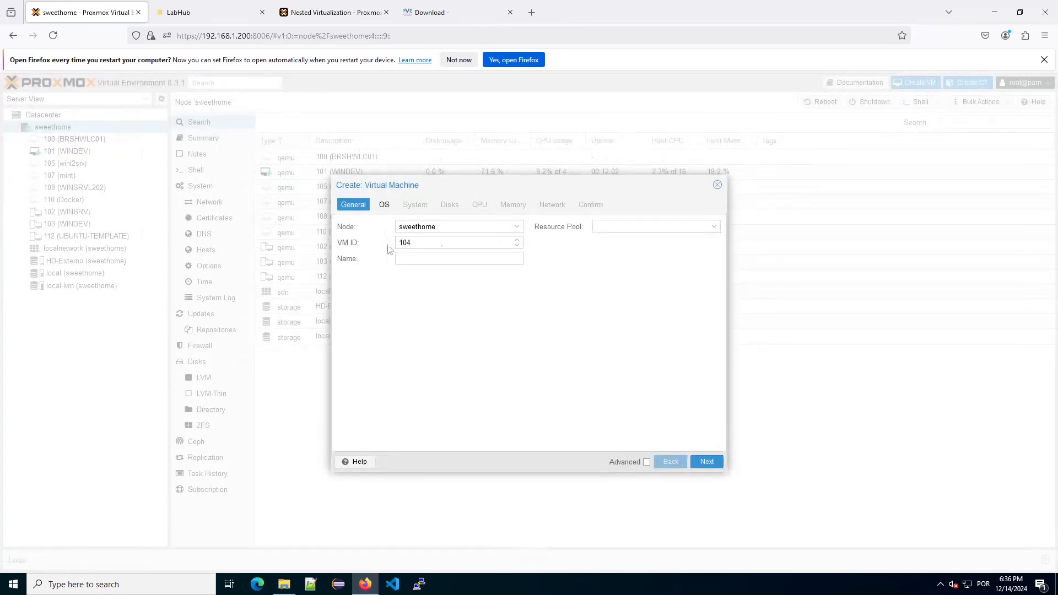
left_click(408, 262)
left_click(385, 206)
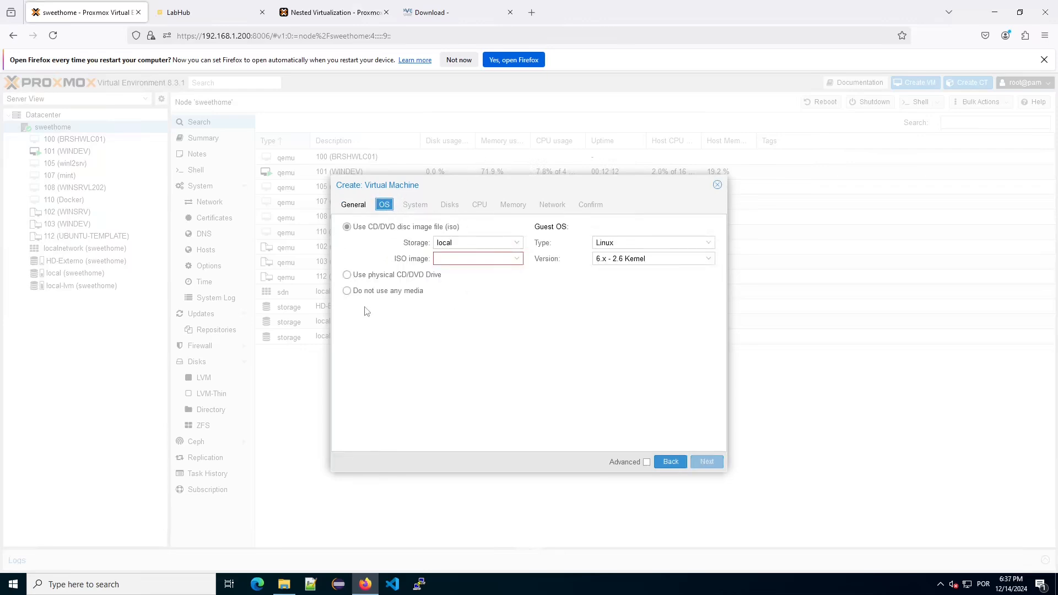
left_click(347, 292)
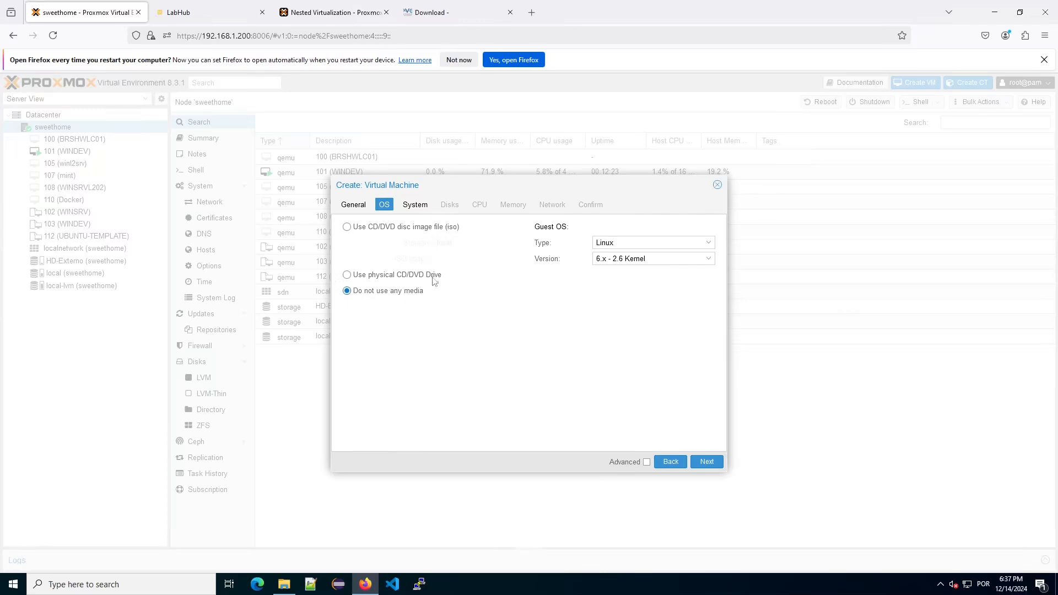
left_click(416, 207)
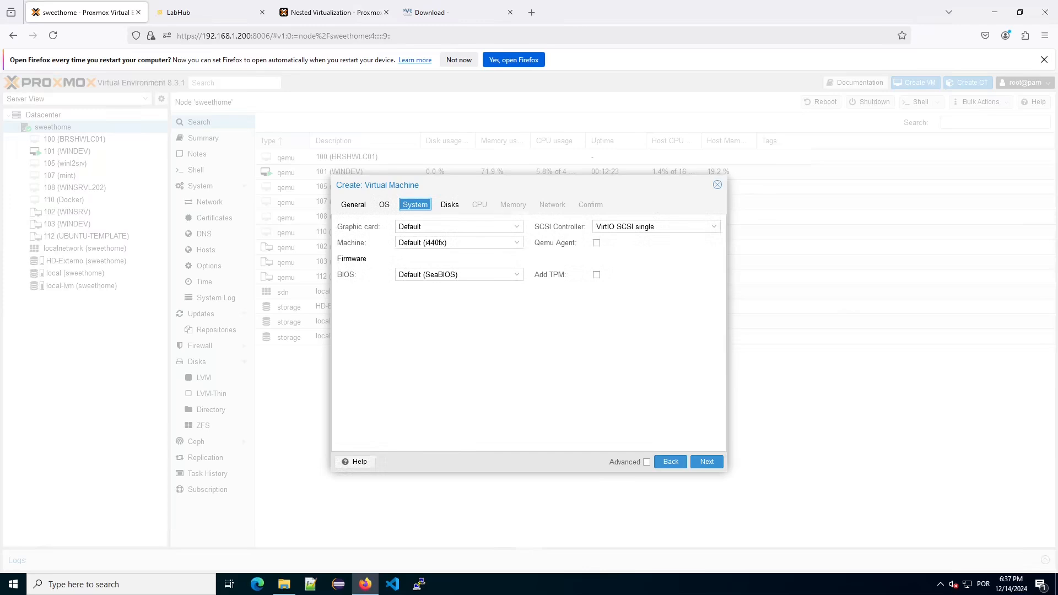
left_click(450, 206)
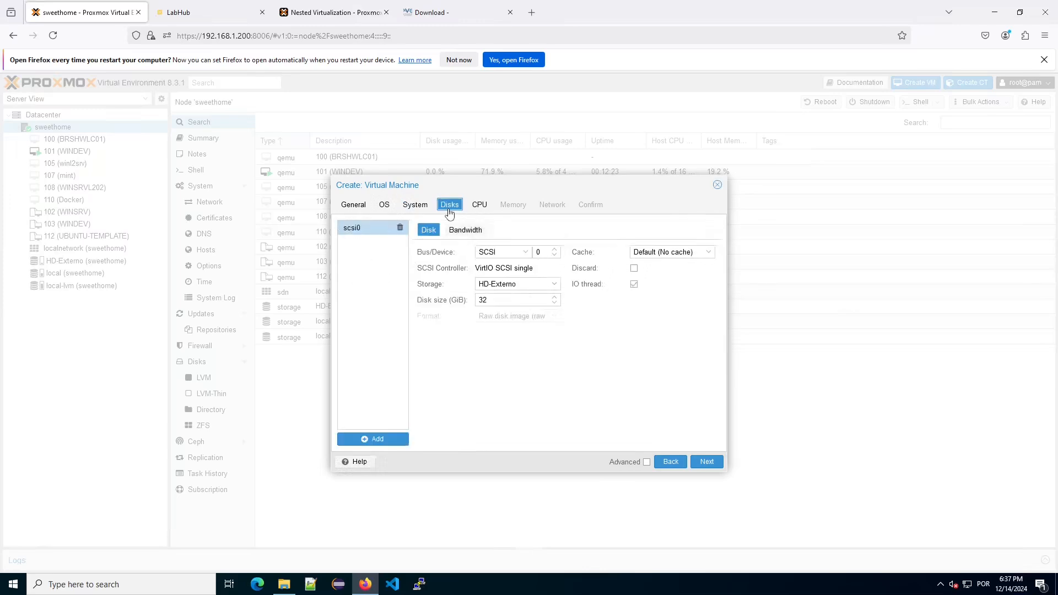
Put the VM disk on local-lvm and set the CPU to 2 sockets and 2 cores.
left_click(554, 284)
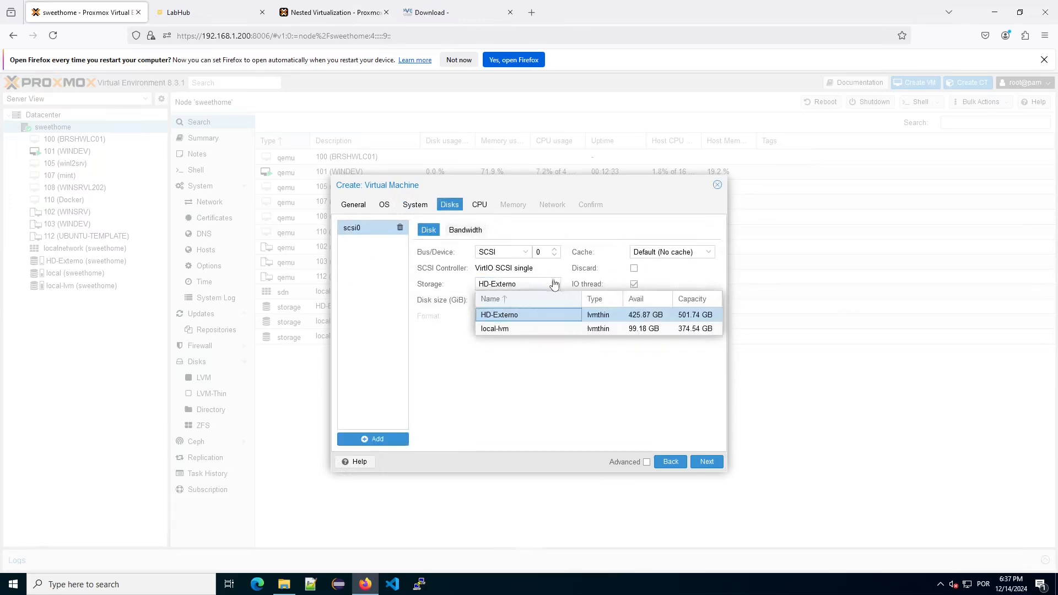
left_click(521, 328)
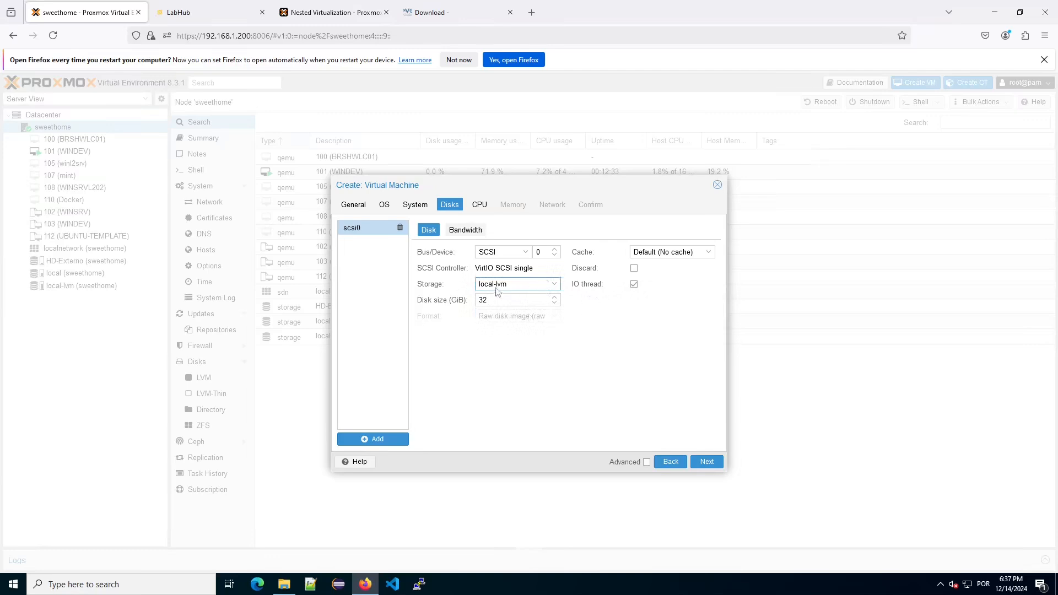
left_click(482, 208)
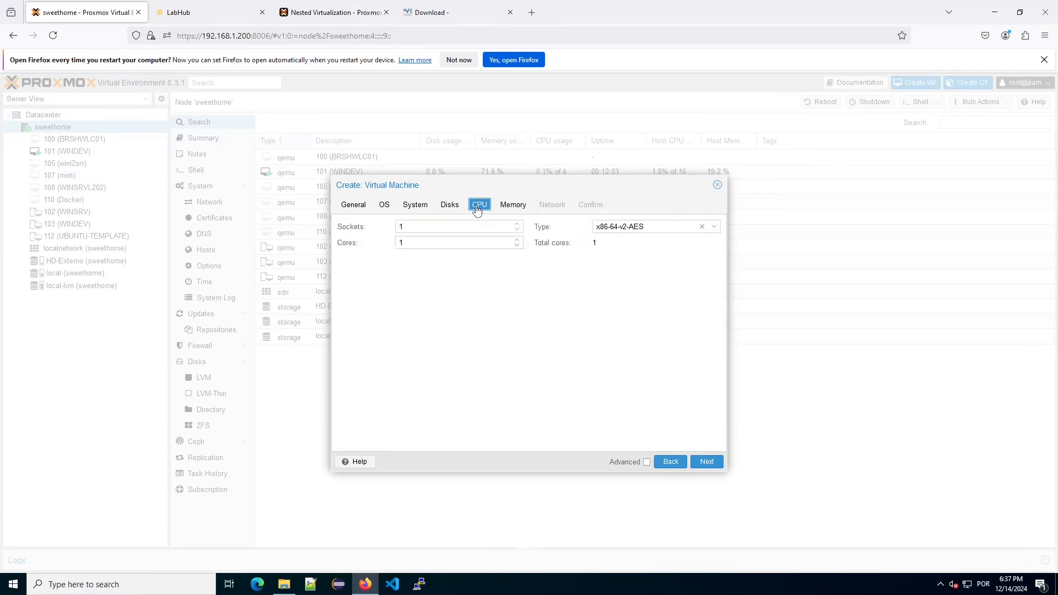
left_click(517, 224)
left_click(517, 240)
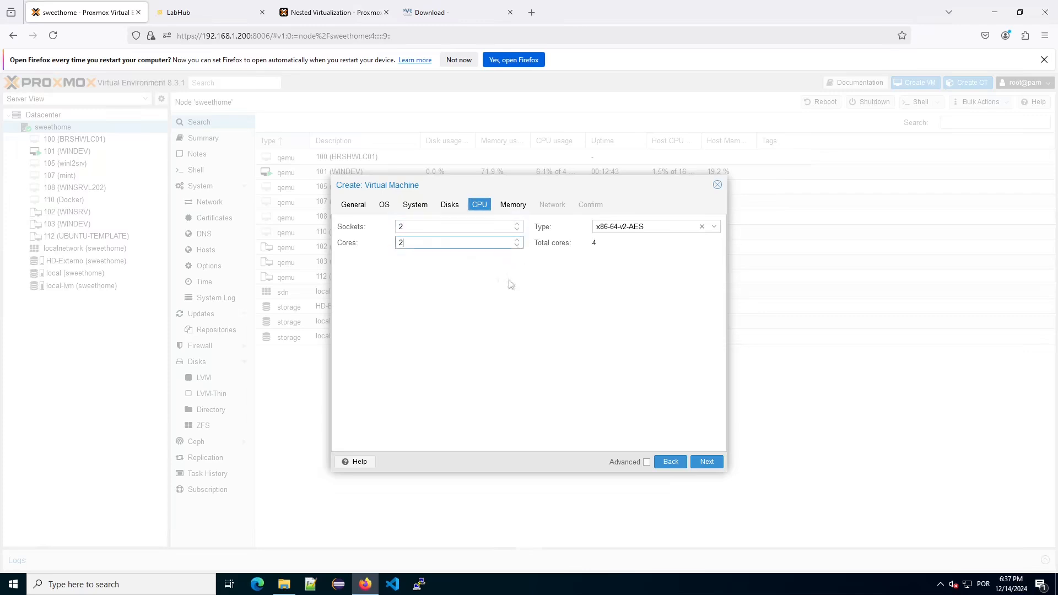
Give the VM 4096 MiB memory, keep default networking, and finish creating it.
left_click(513, 205)
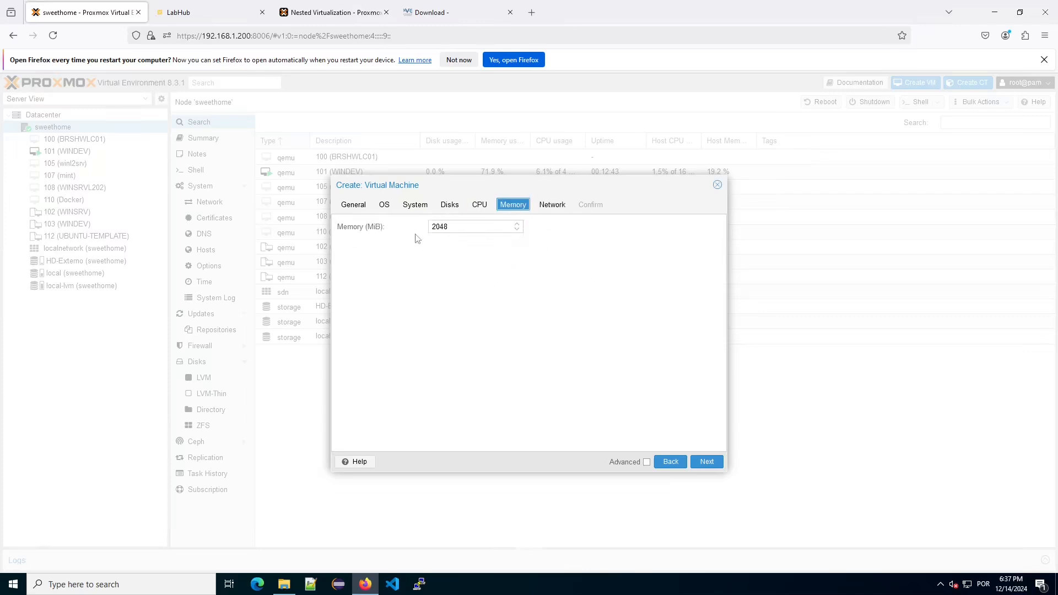
type("4096")
left_click(552, 205)
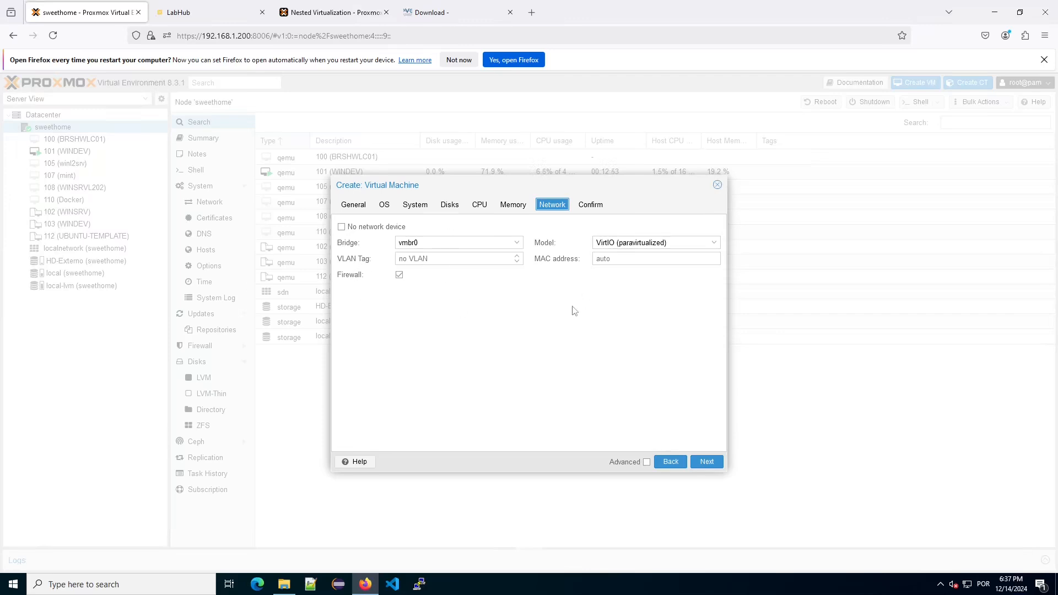
left_click(592, 211)
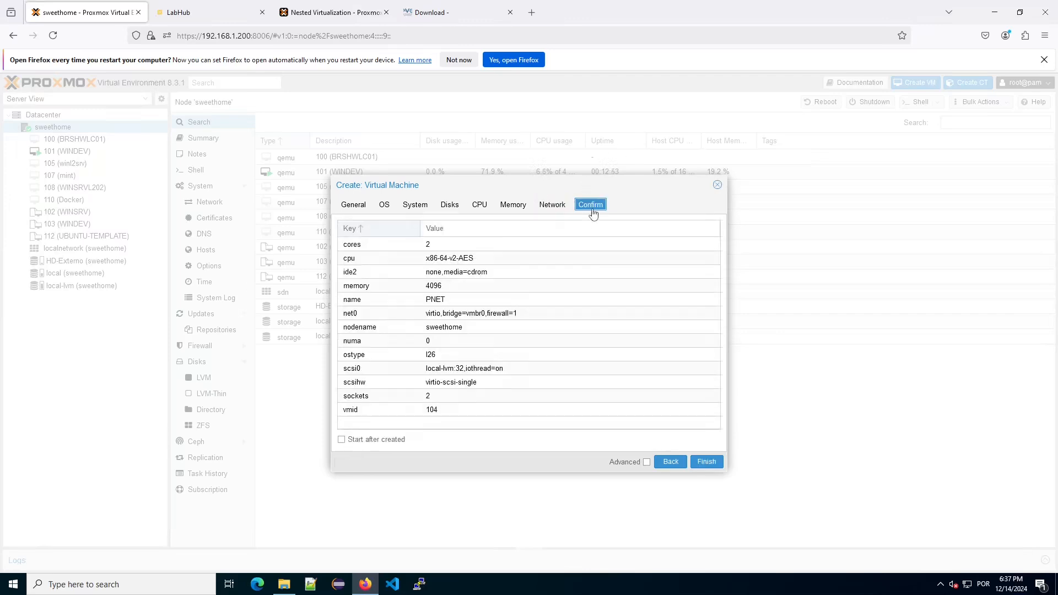
left_click(708, 465)
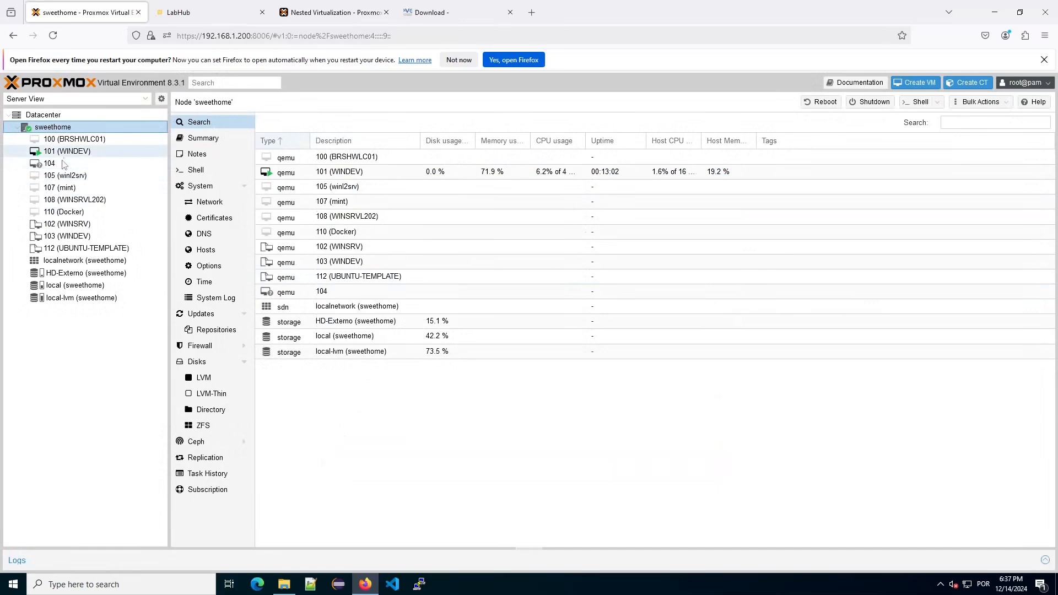
Confirm the 'VM 104 - Create' task shows OK and select 104 (PNET) in the tree.
left_click(524, 549)
left_click(452, 518)
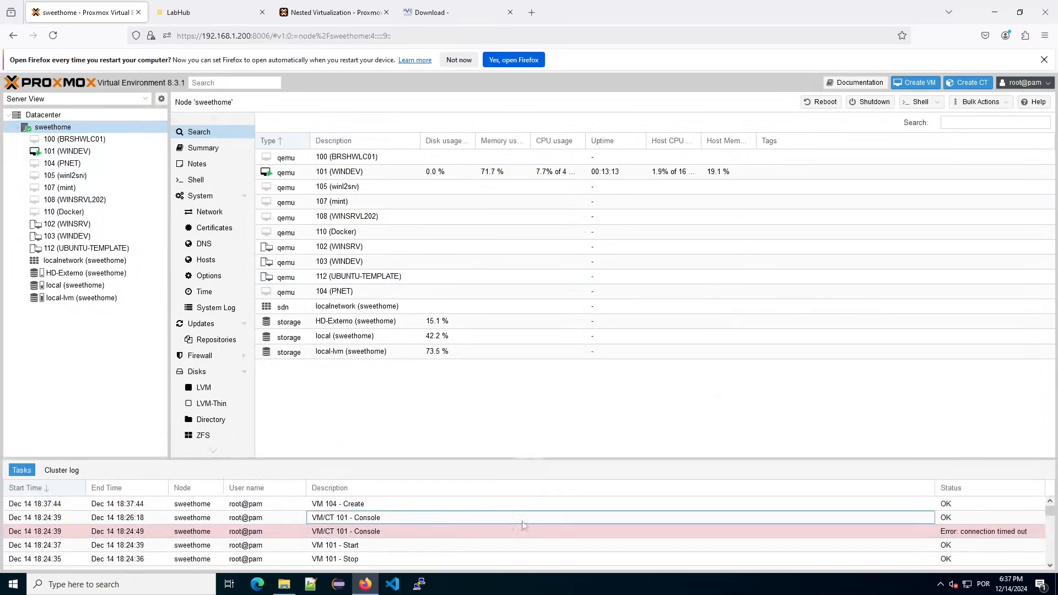
left_click(949, 507)
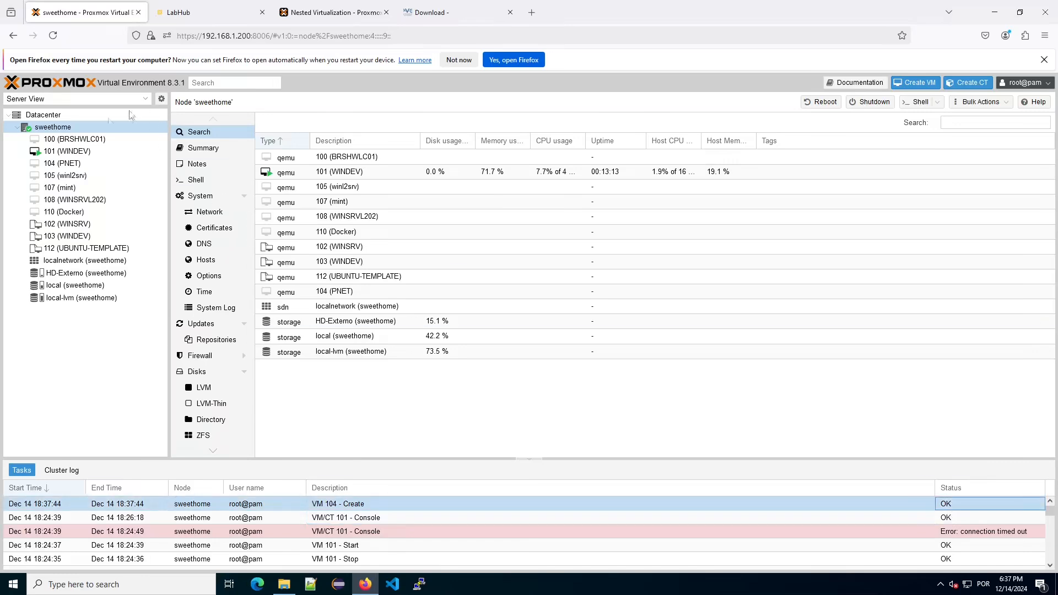
left_click(63, 164)
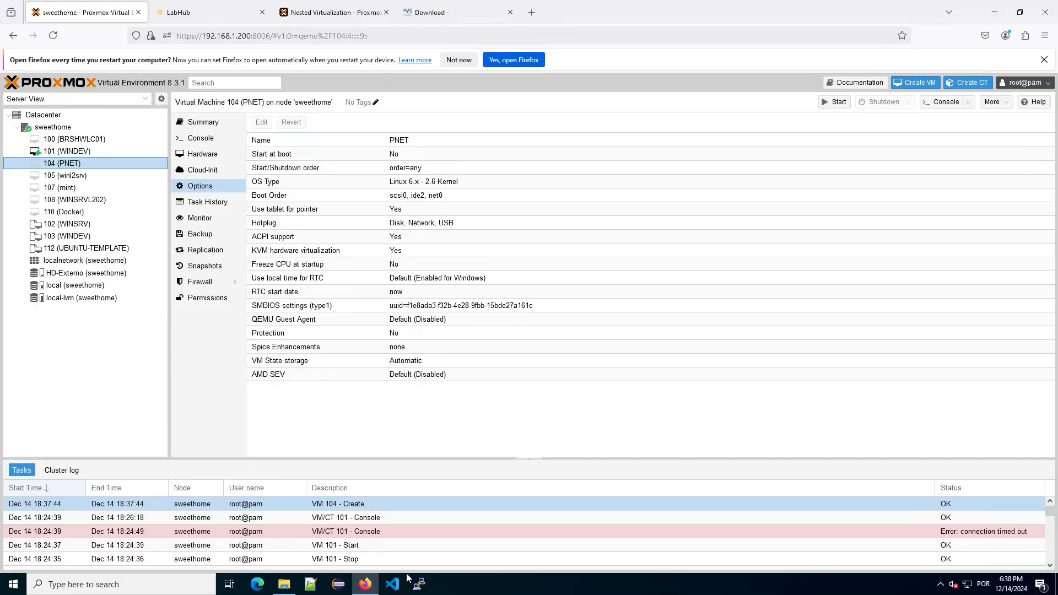
Open a PuTTY SSH session to 192.168.1.200 and log in as root.
left_click(418, 583)
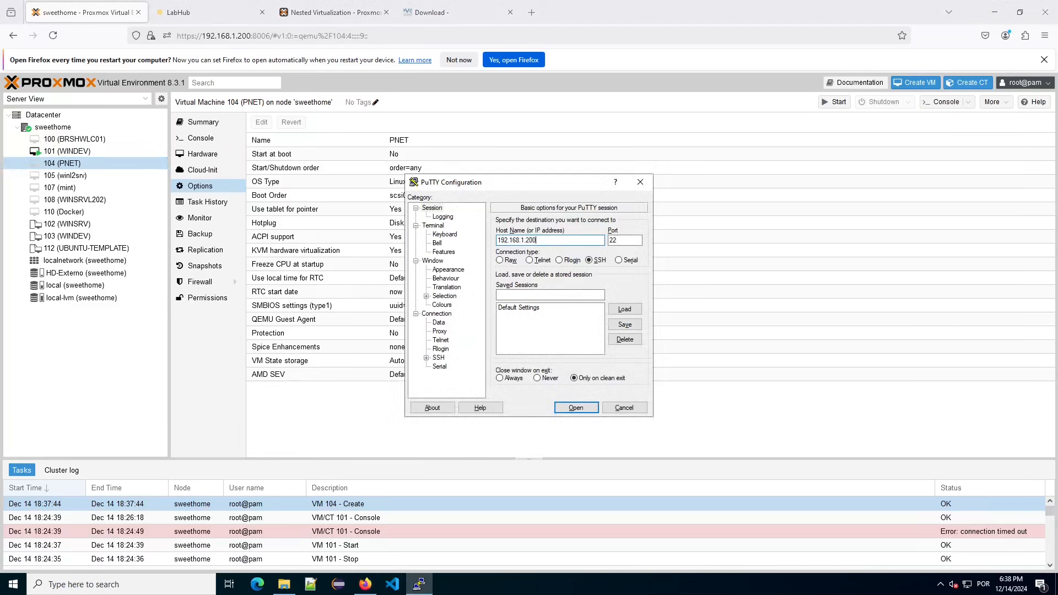
key("Return")
type("yroot")
key("Return")
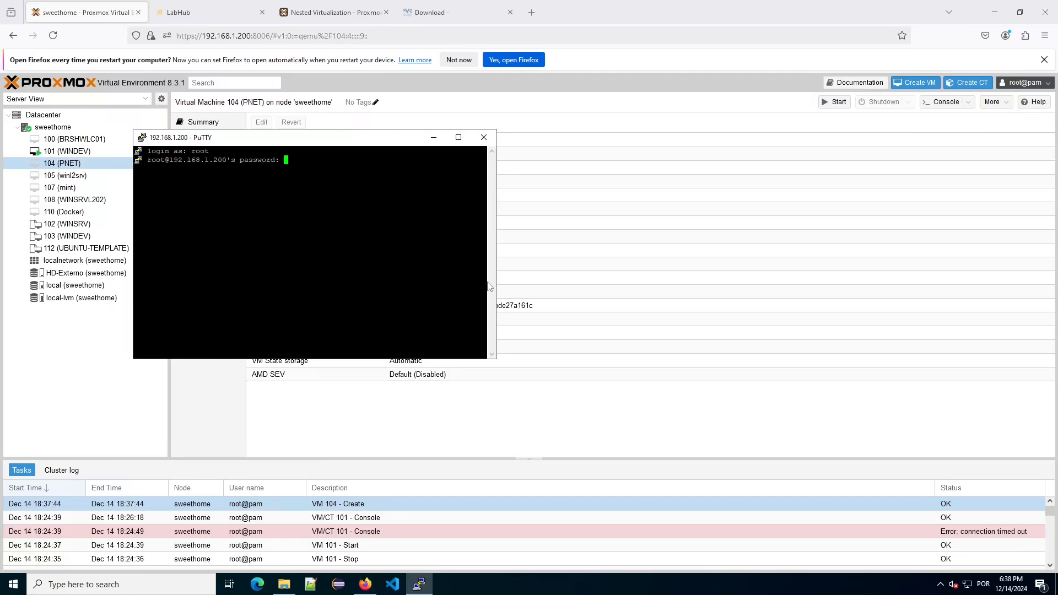
key("Return")
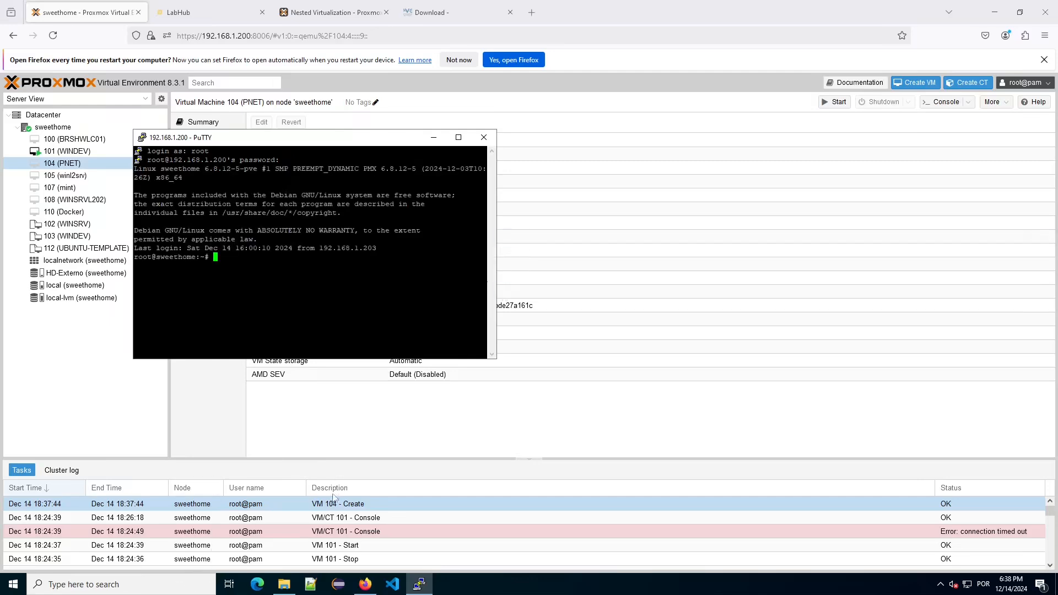
key("super")
Launch WinSCP and connect to 192.168.1.200 as root.
type("winscp")
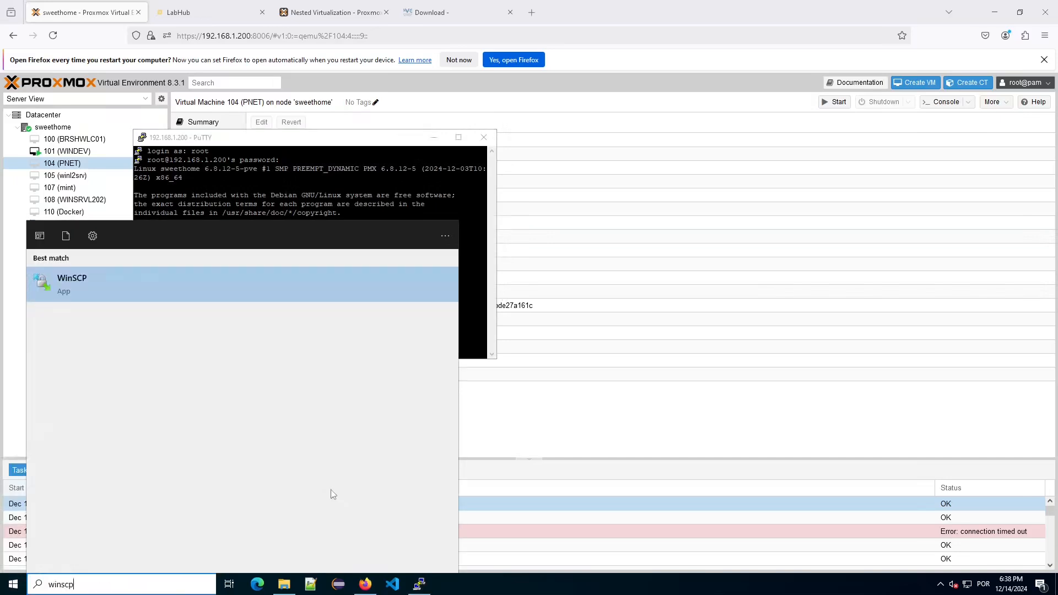
key("Return")
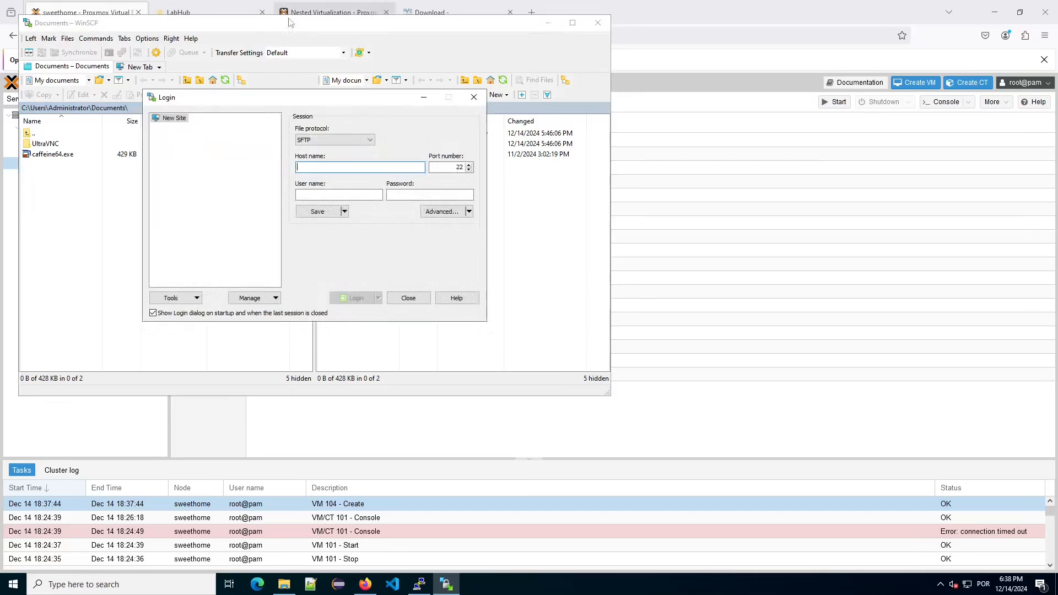
type("192.168.1.")
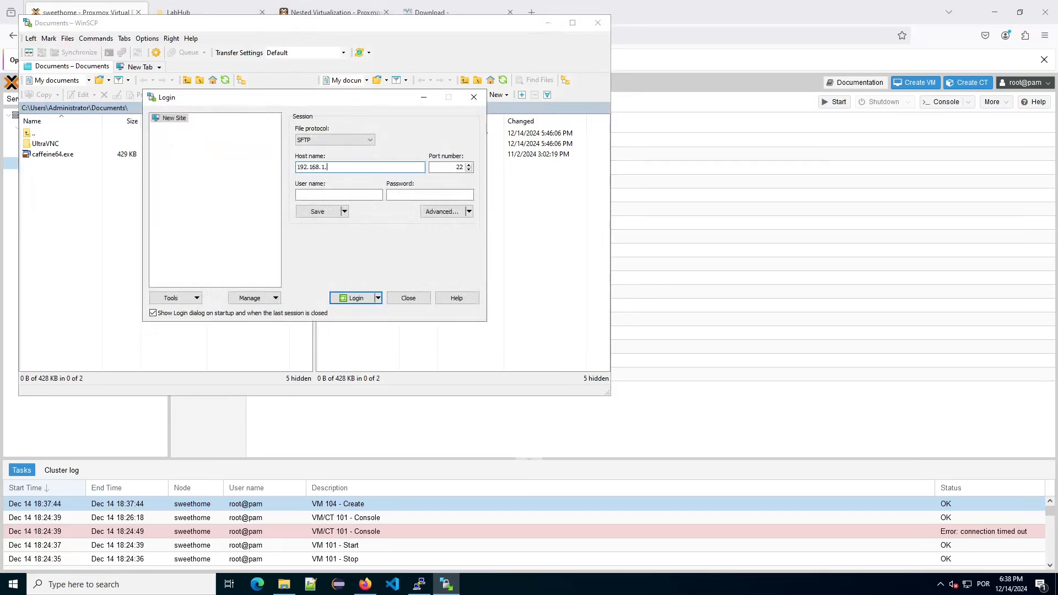
key("Tab")
key("Tab")
type("ro")
left_click(355, 299)
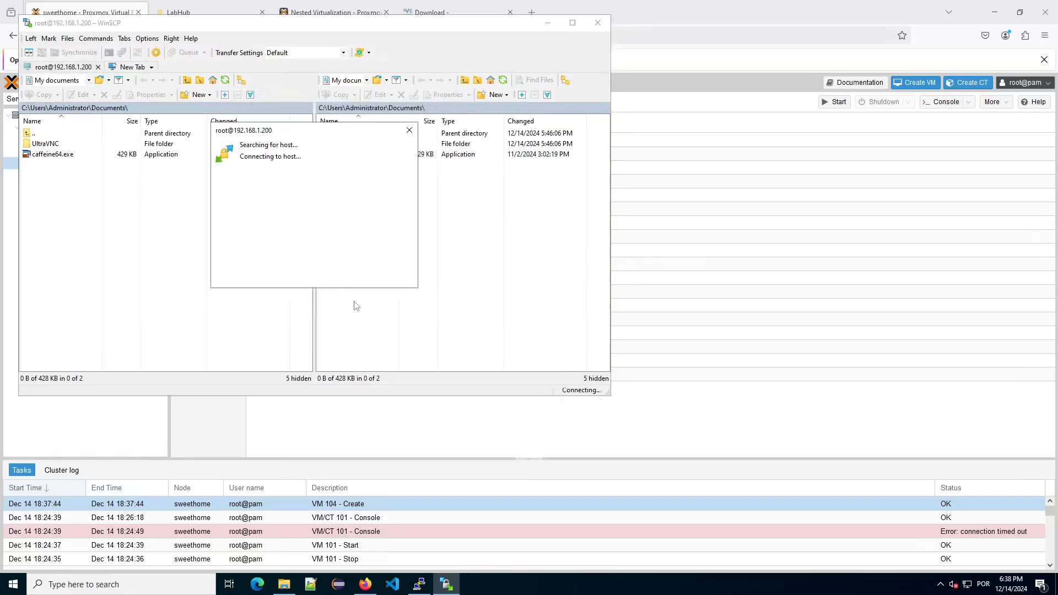
Show the server's root directory / in the remote pane and select the tmp folder.
left_click_drag(405, 33, 675, 206)
double_click(602, 306)
left_click_drag(552, 196, 564, 96)
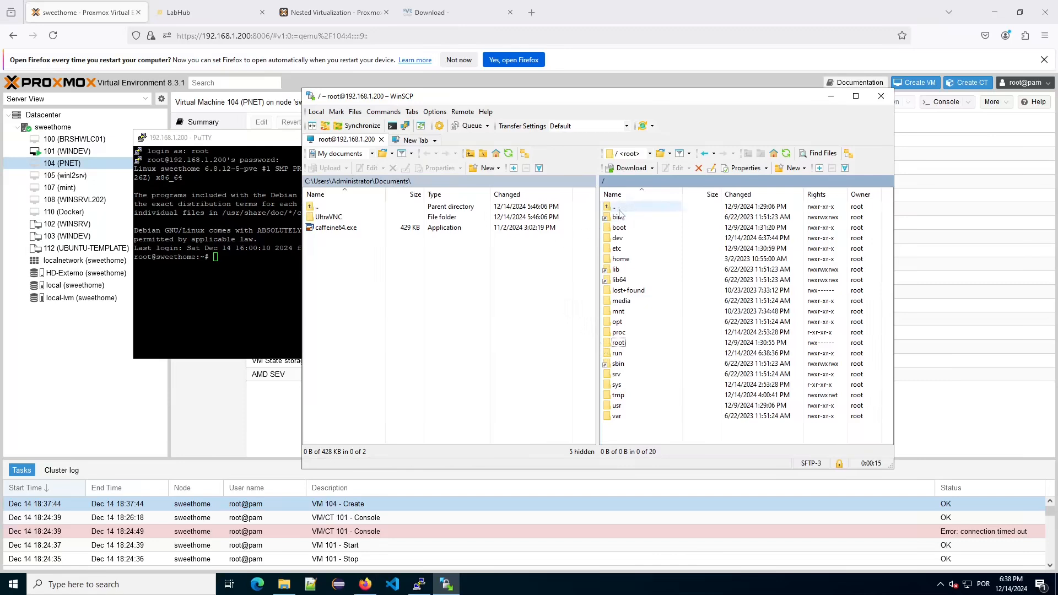
left_click(634, 396)
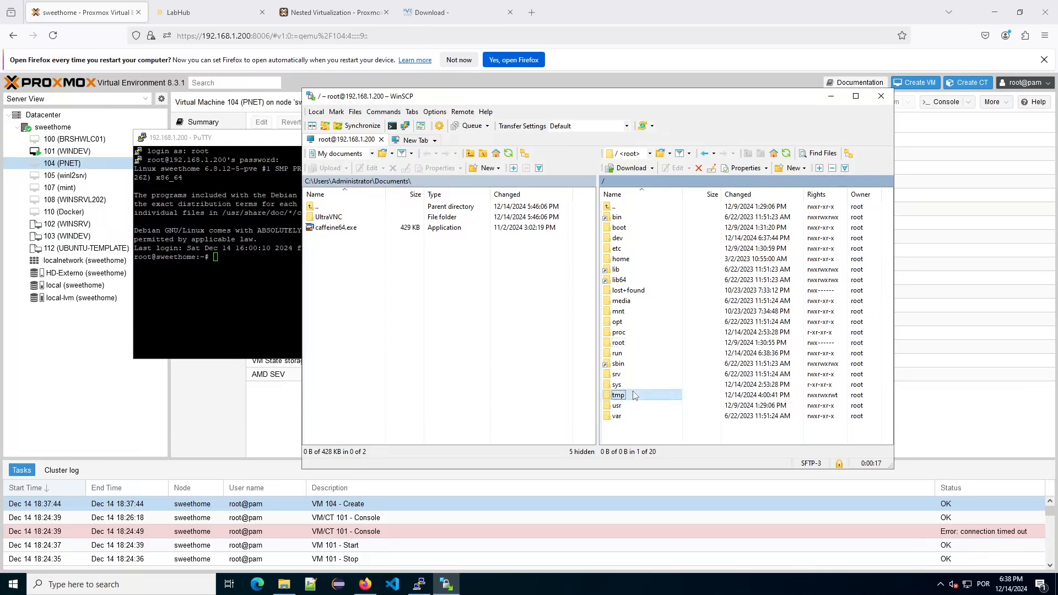
Open the server's /tmp and delete the six leftover PNetLab files.
double_click(634, 395)
left_click_drag(662, 351, 647, 294)
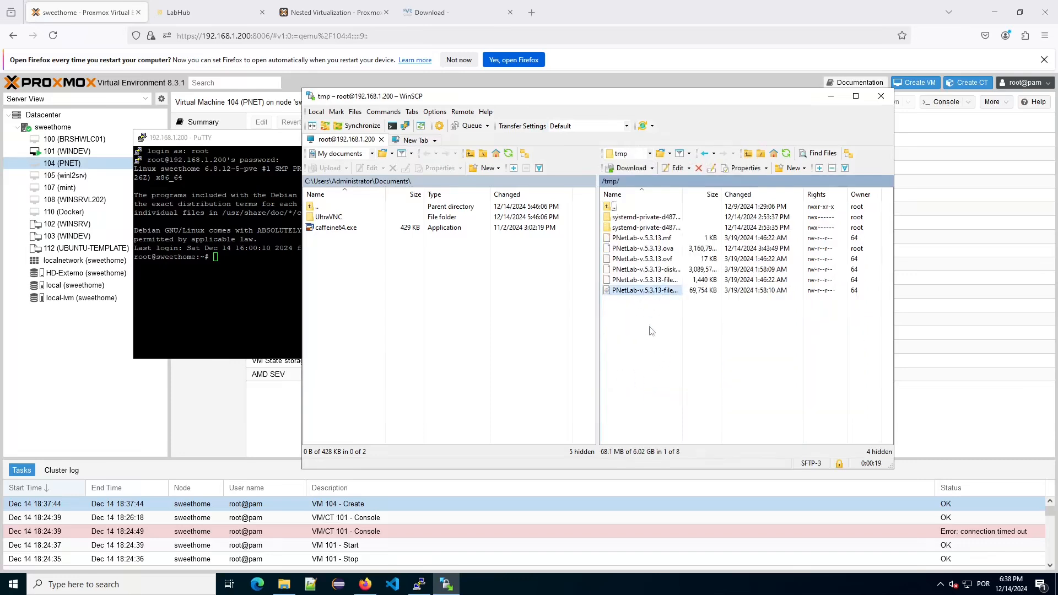
left_click_drag(689, 331, 632, 240)
key("Delete")
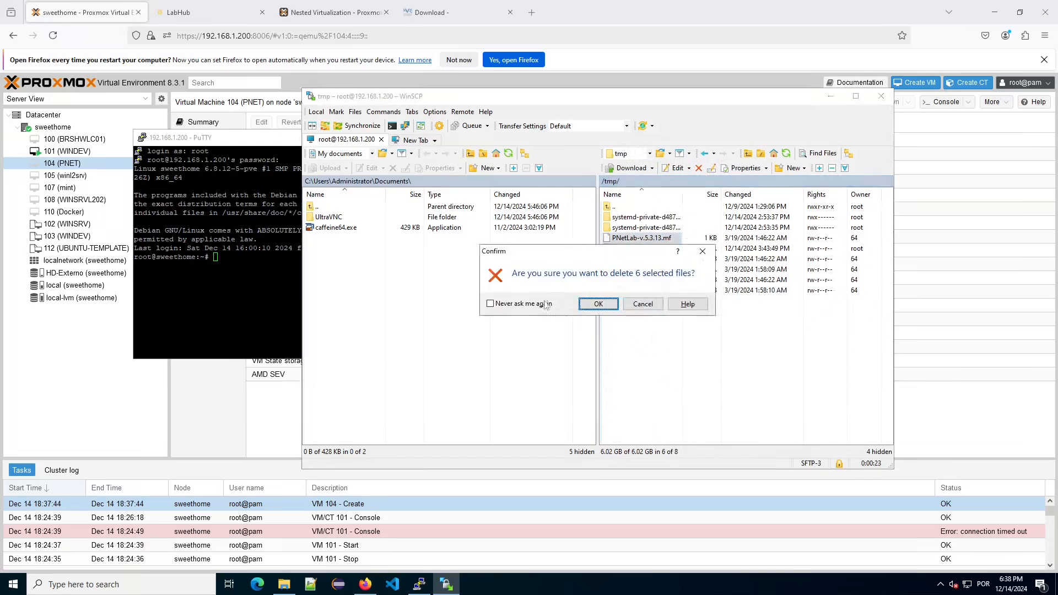
left_click(617, 310)
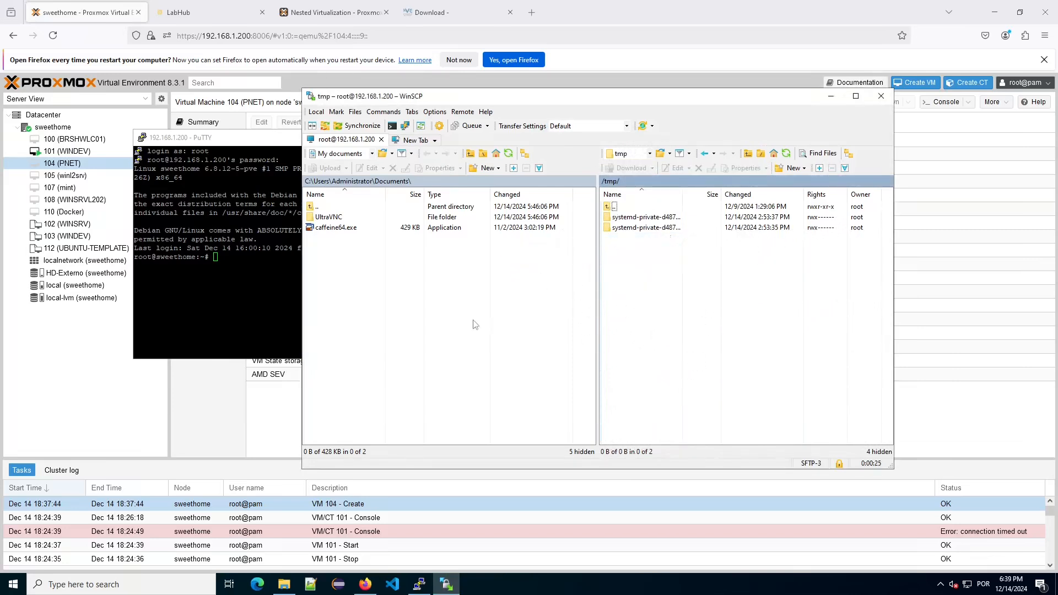
Upload PNetLab-v.5.3.13.ova from the local Downloads folder to the server's /tmp.
double_click(326, 208)
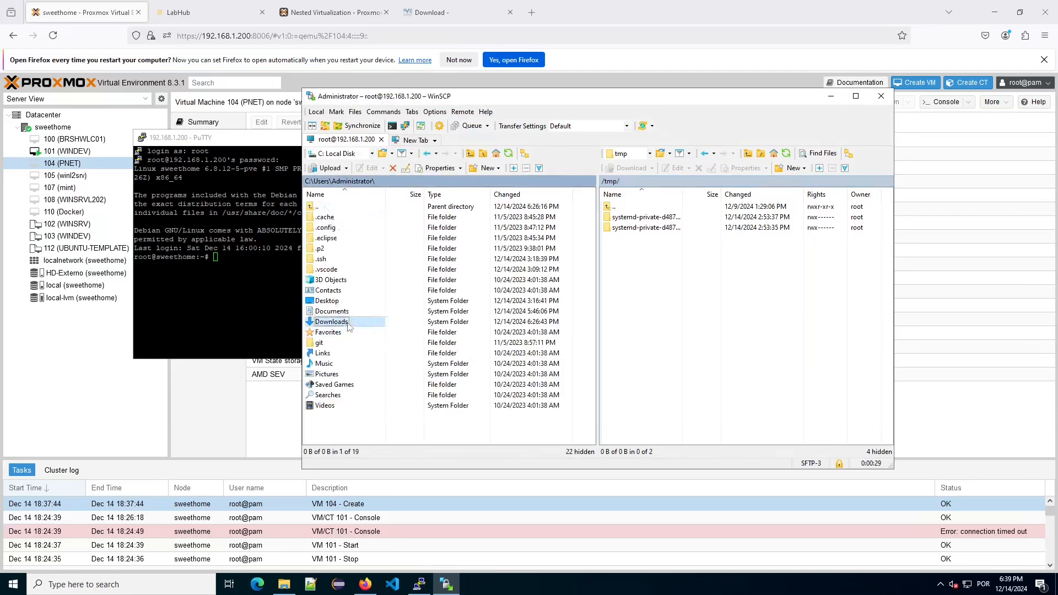
double_click(343, 323)
left_click(346, 218)
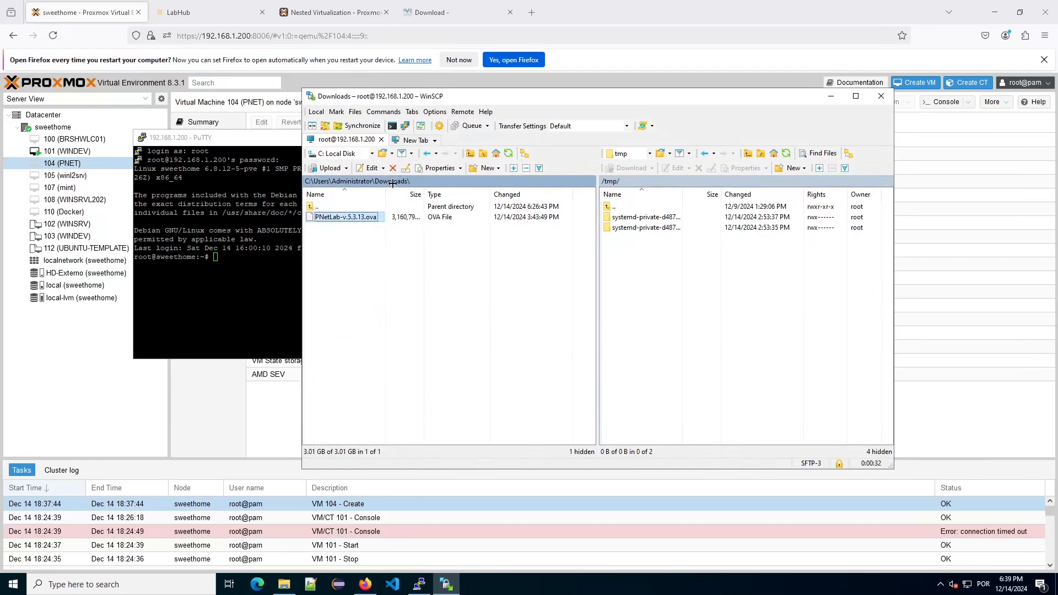
left_click_drag(361, 224, 699, 292)
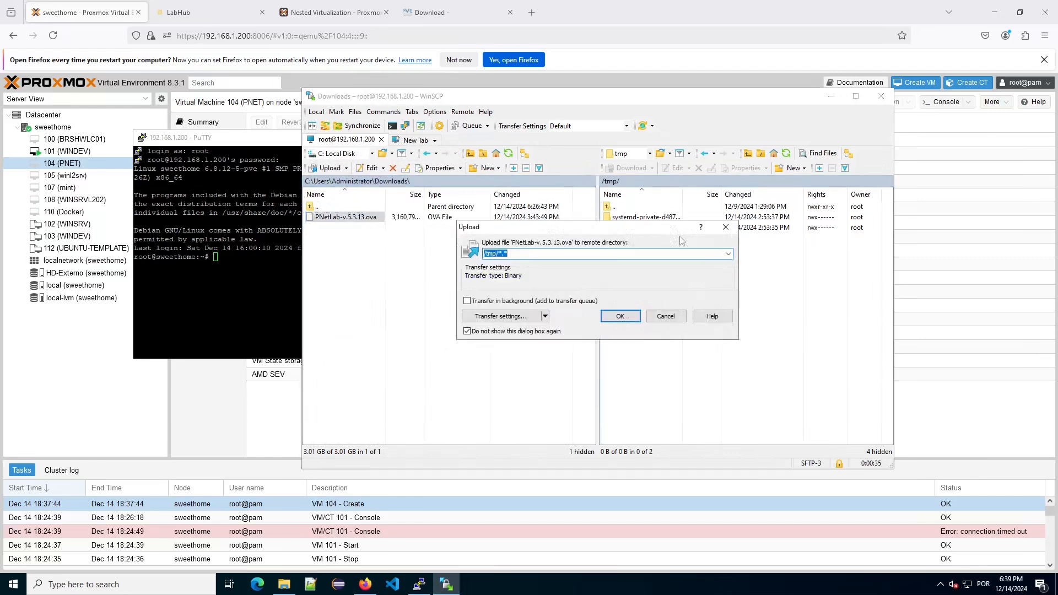
left_click(621, 317)
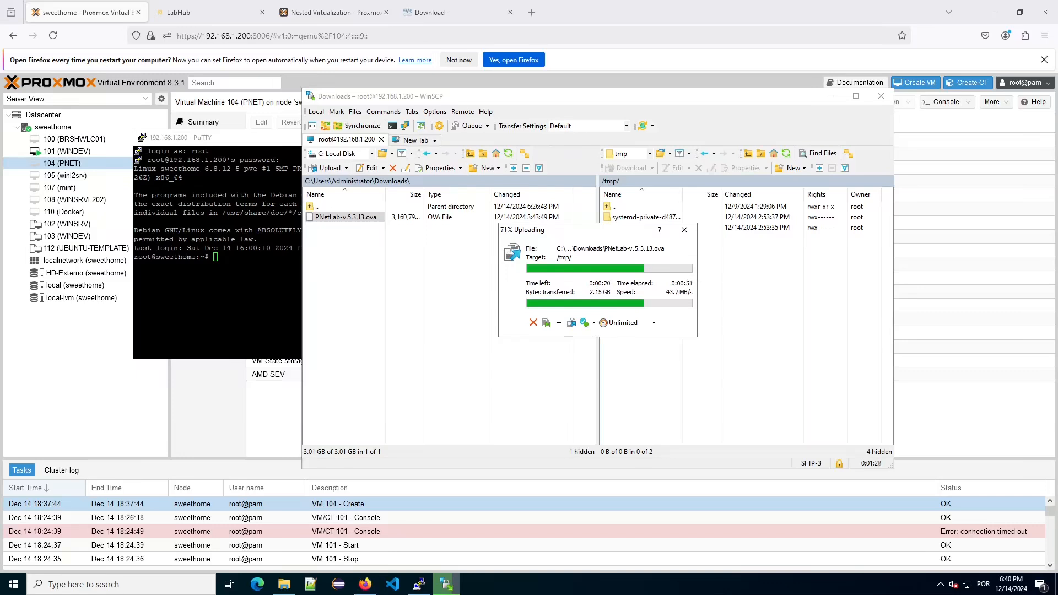
List /tmp, copy the ova file name, and change into /tmp.
left_click(249, 217)
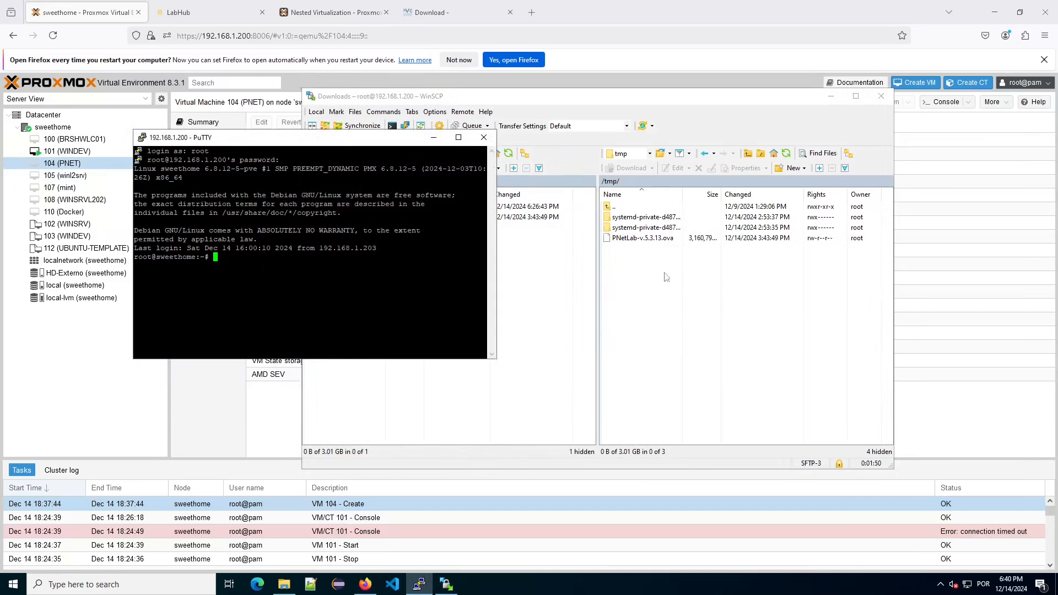
type("ls /tm")
type("p")
key("Return")
triple_click(178, 266)
double_click(178, 265)
key("ctrl+c")
type("cd /")
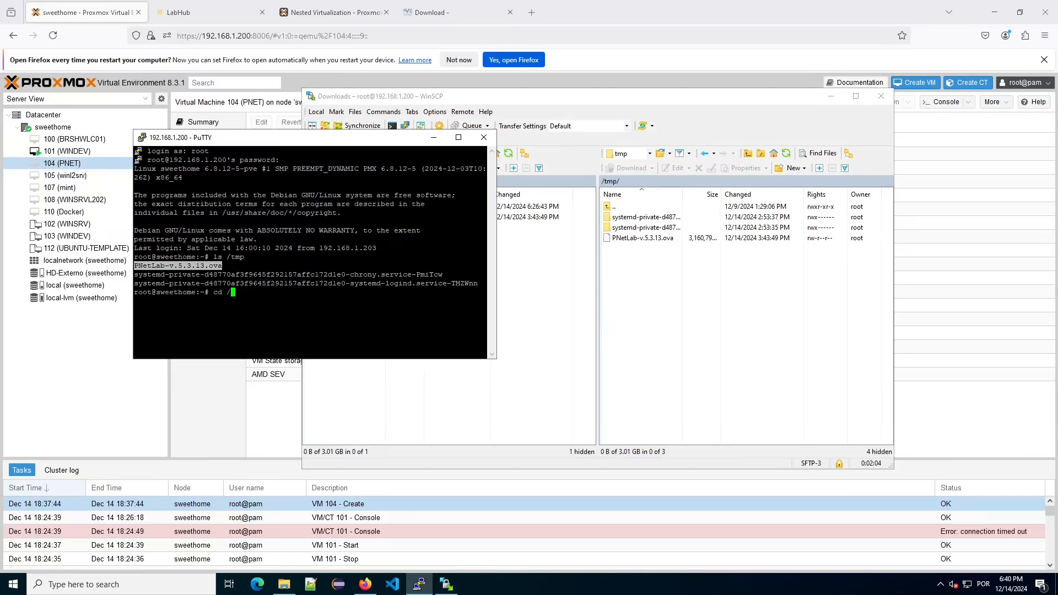
type("tmp")
key("Return")
Extract PNetLab-v.5.3.13.ova with tar xvf and list the extracted files.
type("tar xvf")
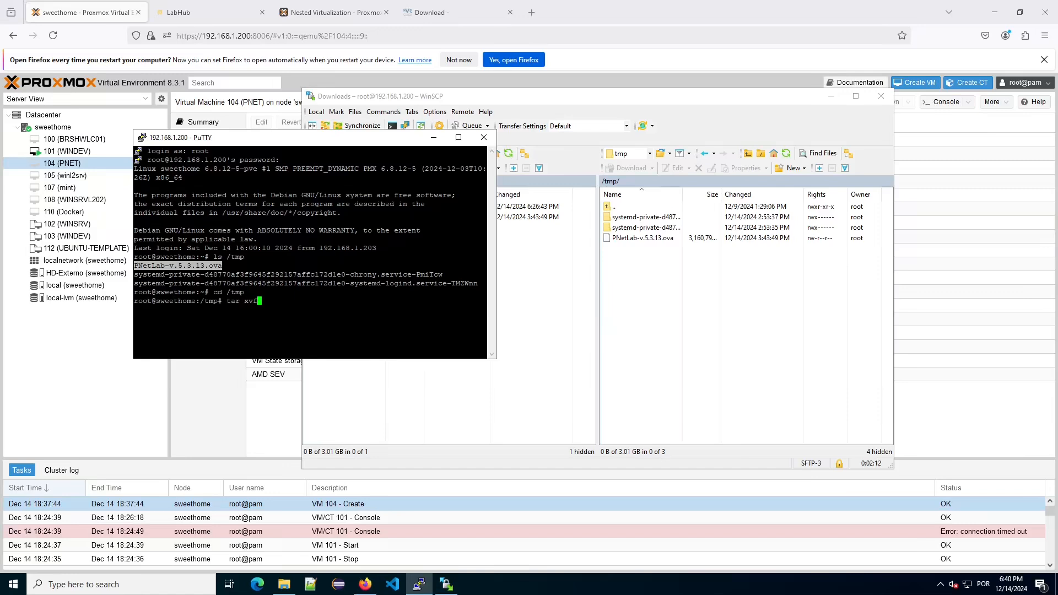
key("shift+Insert")
key("Return")
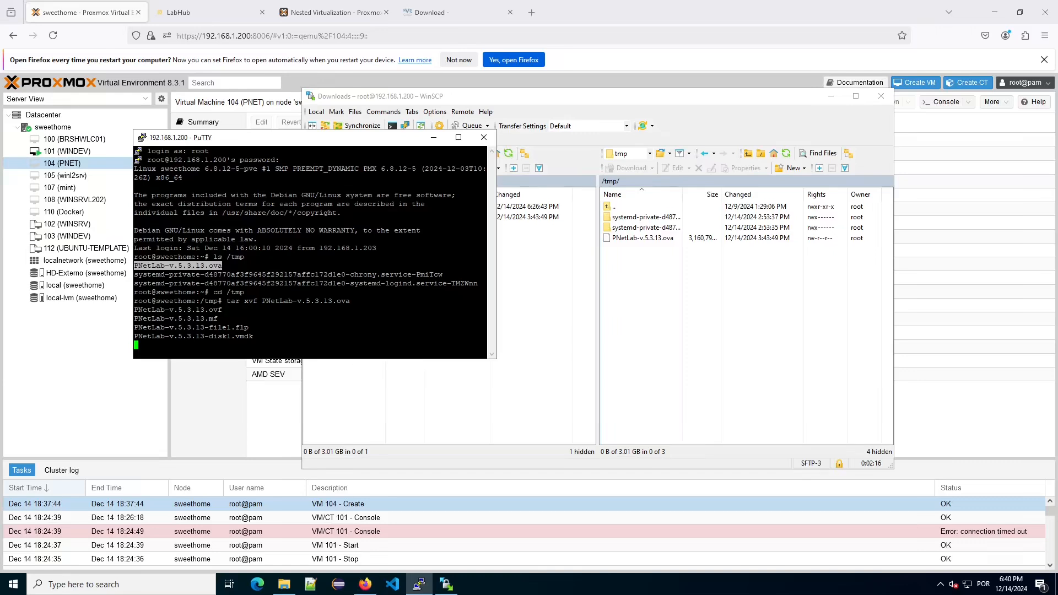
type("ls")
key("Return")
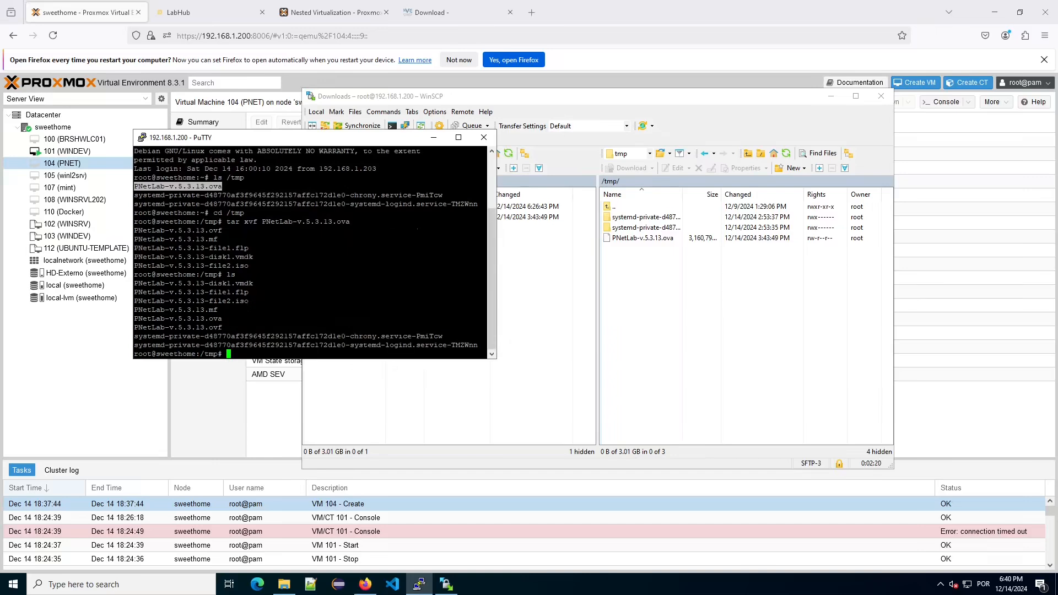
Copy the disk1.vmdk file name, return to the parent directory, and start typing 'qm importdisk 104'.
double_click(193, 283)
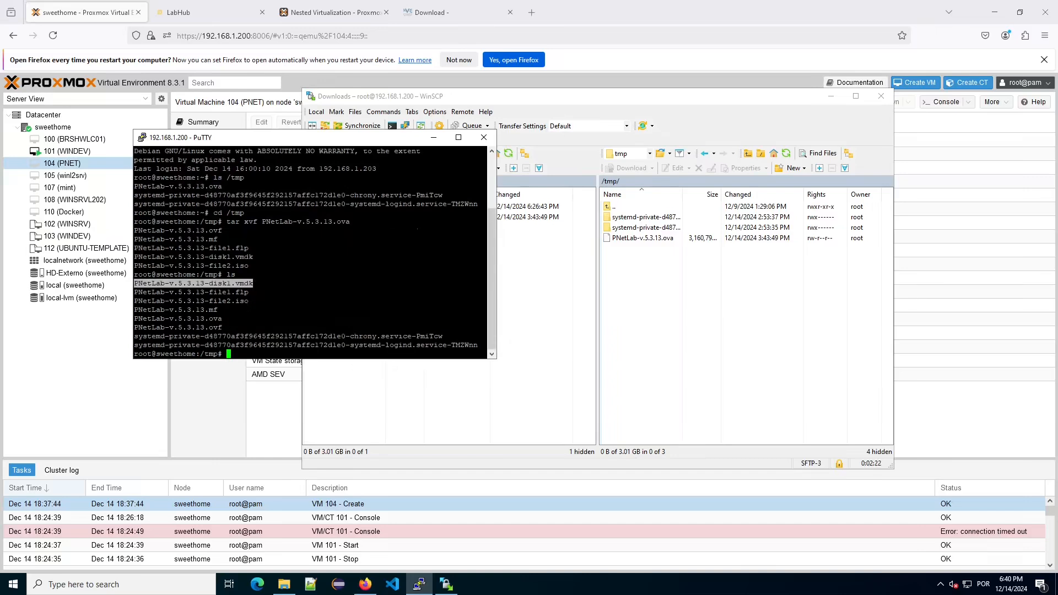
type("cd ..")
key("Return")
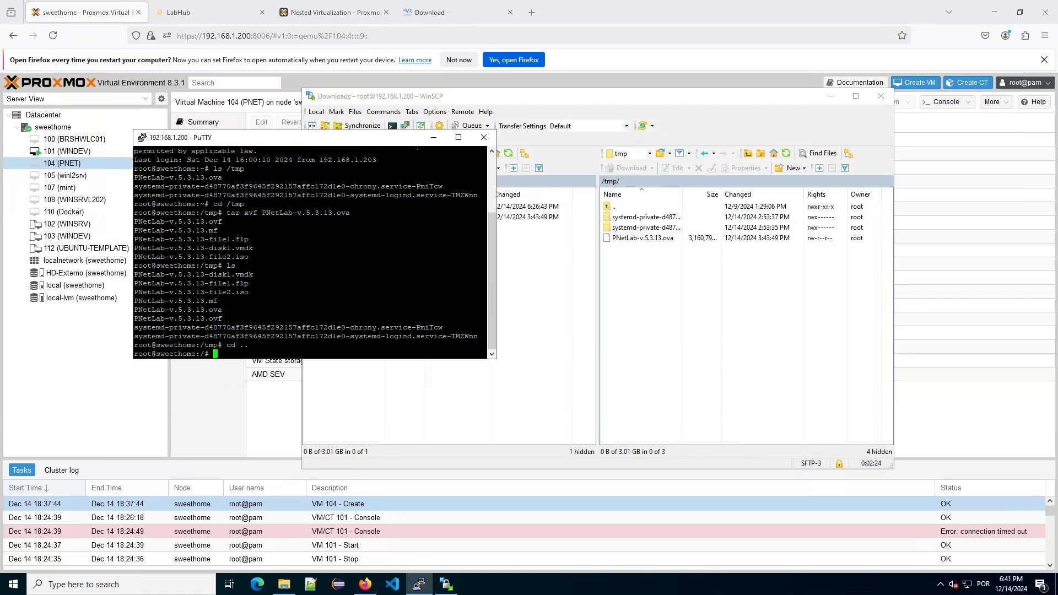
type("qm importdisk 104")
Run qm importdisk 104 on the vmdk to local-lvm with -format qcow2.
type("PNetLab-v.5.3.13-disk1.vmdk")
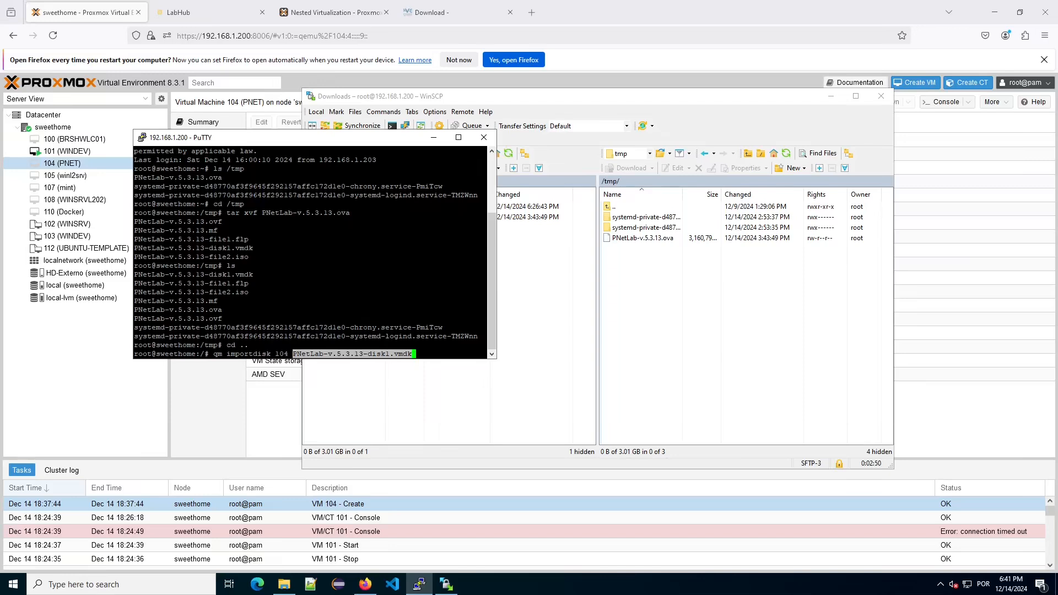
type("local-lvm")
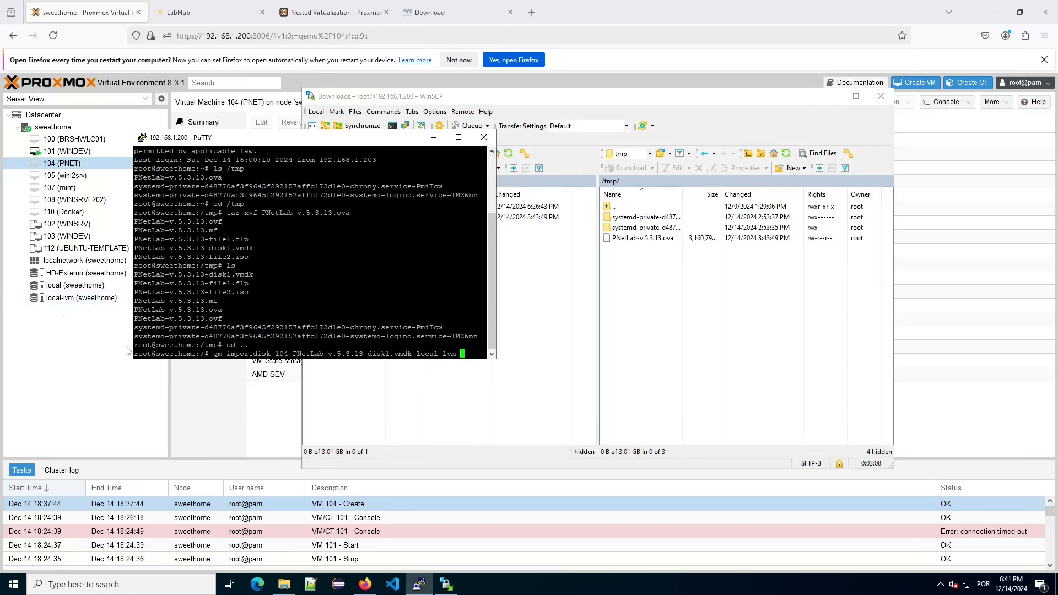
type("-format q")
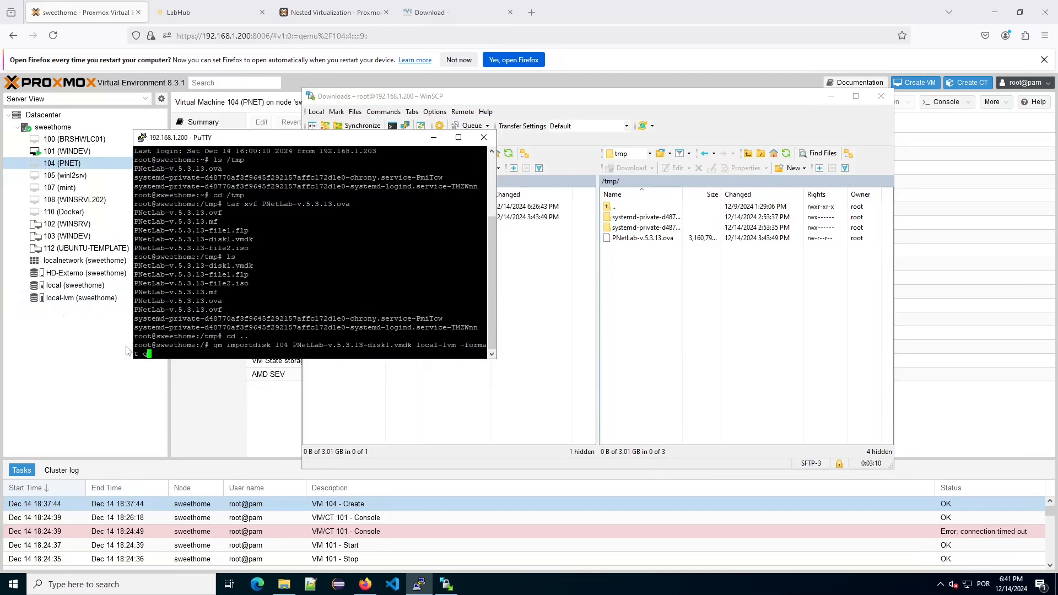
type("cow2")
key("Return")
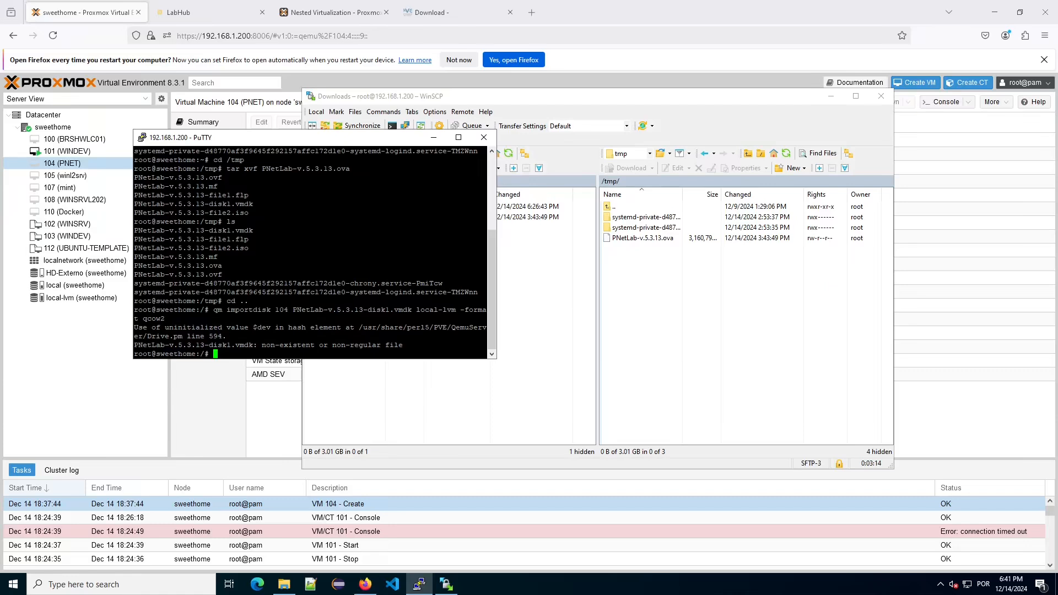
Correct the path to /tmp/PNetLab-v.5.3.13-disk1.vmdk in the recalled command and rerun the import.
key("Up")
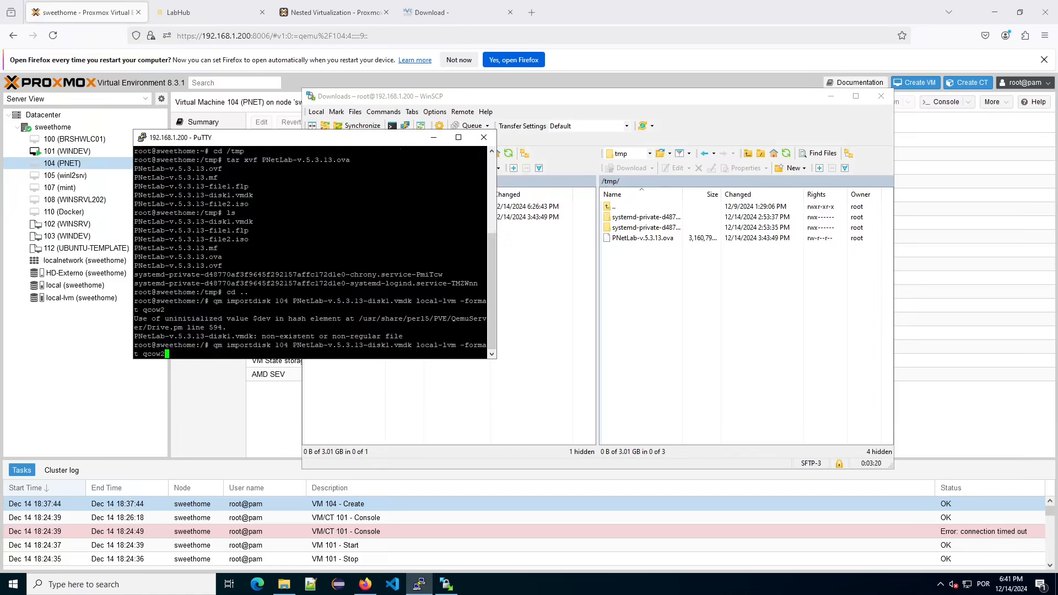
key("Home")
key("Right")
key("Right")
key("Right")
key("Right")
key("Right")
key("Right")
key("Right")
key("Right")
key("Right")
key("Right")
key("Right")
key("Right")
key("Right")
key("Right")
key("Right")
key("Right")
key("Right")
key("Right")
type("tmp/")
key("Left")
key("Left")
key("Left")
key("Left")
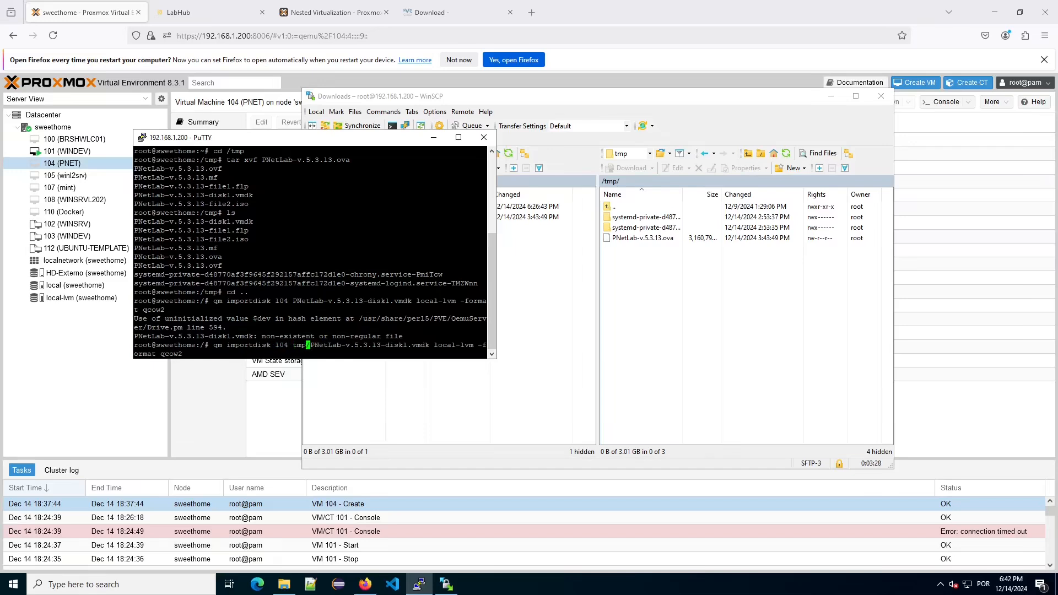
type("/")
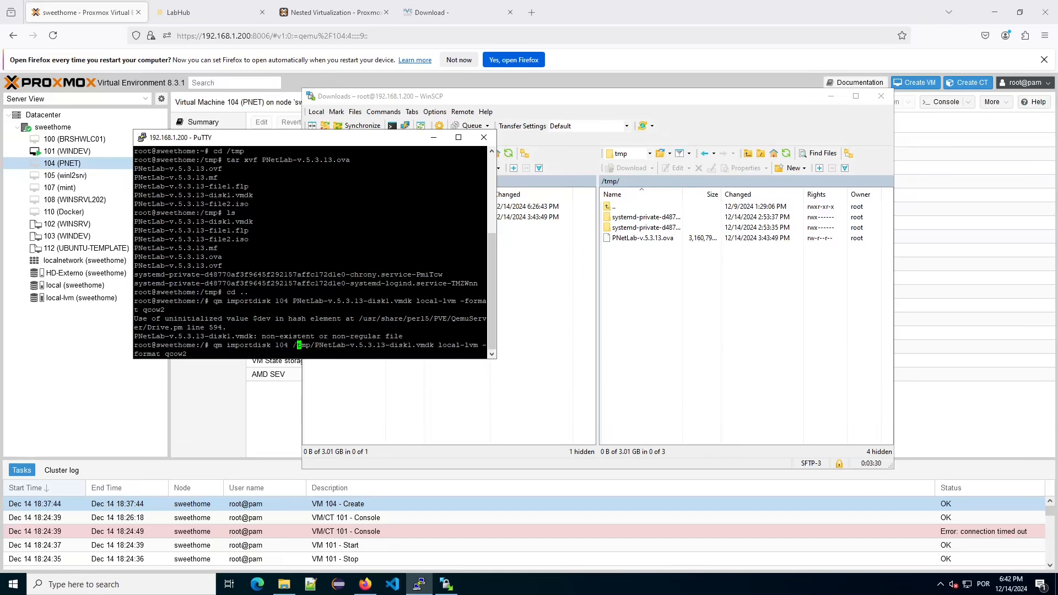
key("Return")
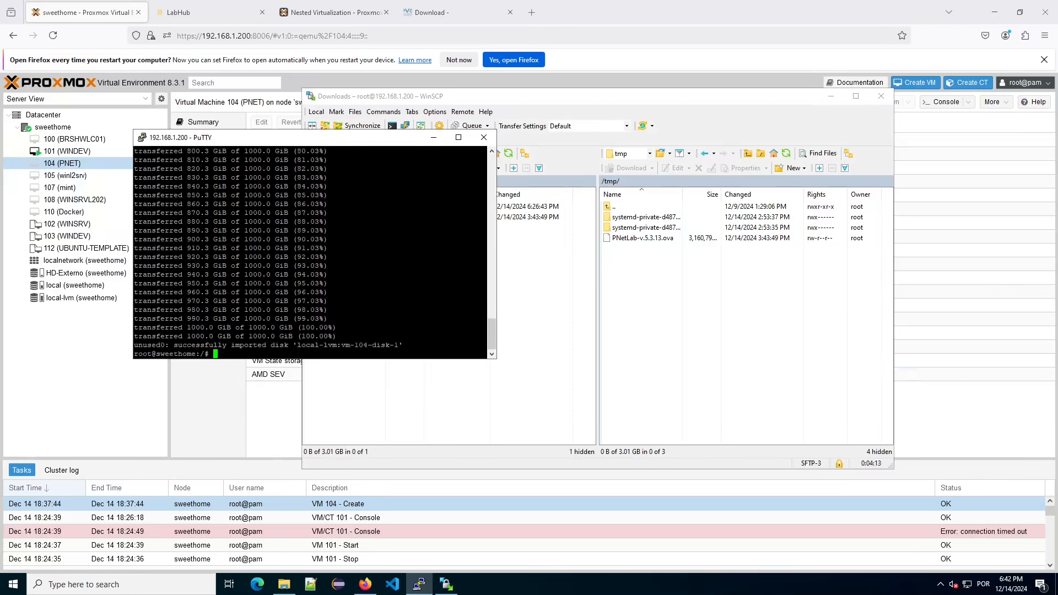
Close the terminal session and WinSCP, dismissing the terminate and save-workspace prompts.
left_click(484, 137)
left_click(683, 328)
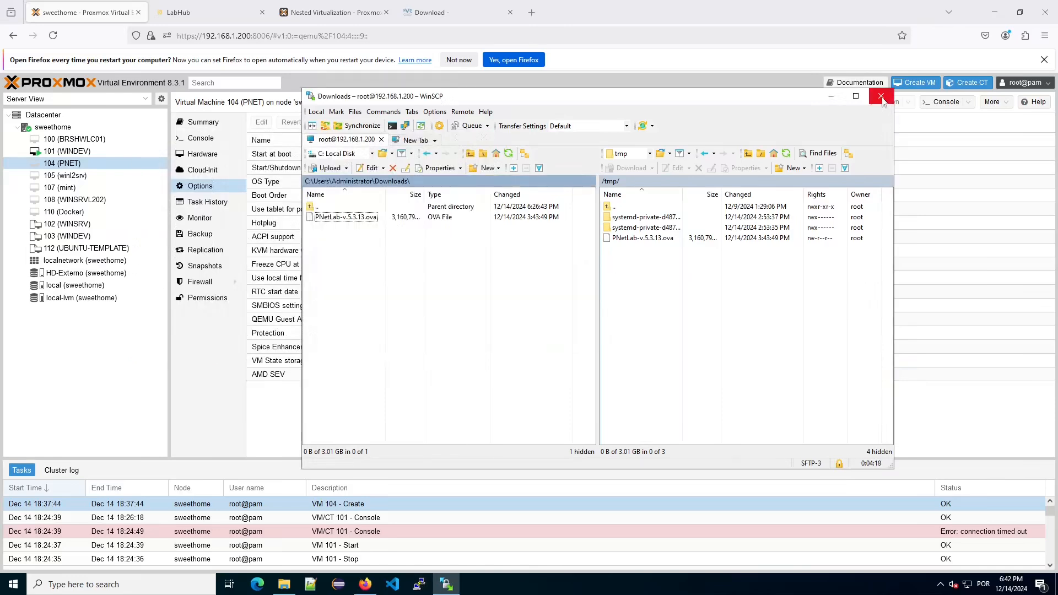
left_click(882, 98)
left_click(614, 317)
left_click(677, 237)
left_click(617, 317)
left_click(617, 323)
left_click(577, 317)
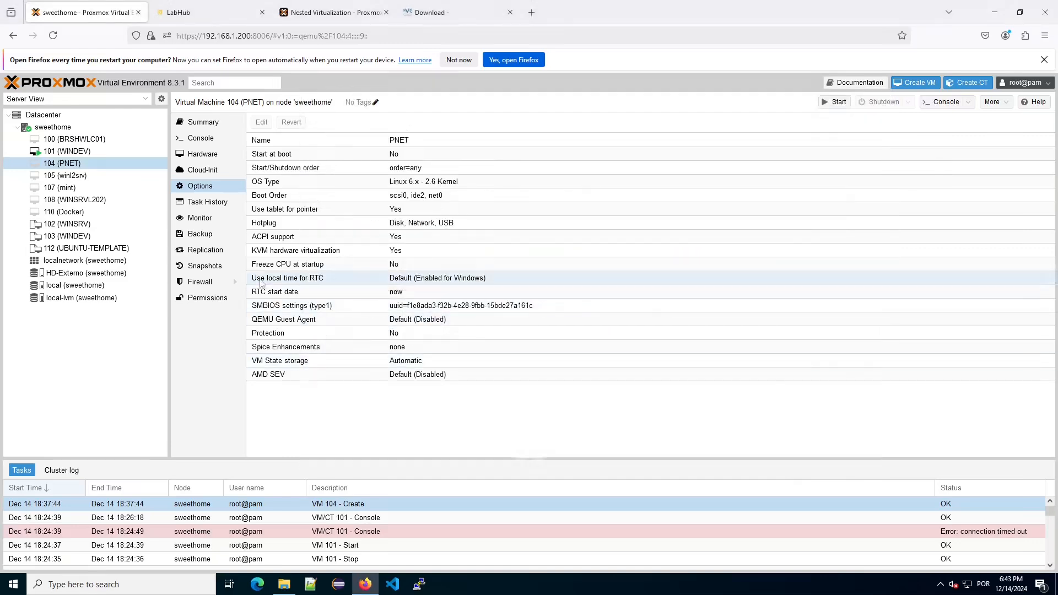
Attach VM 104's 1000G Unused Disk 0 as an IDE hard disk.
left_click(217, 155)
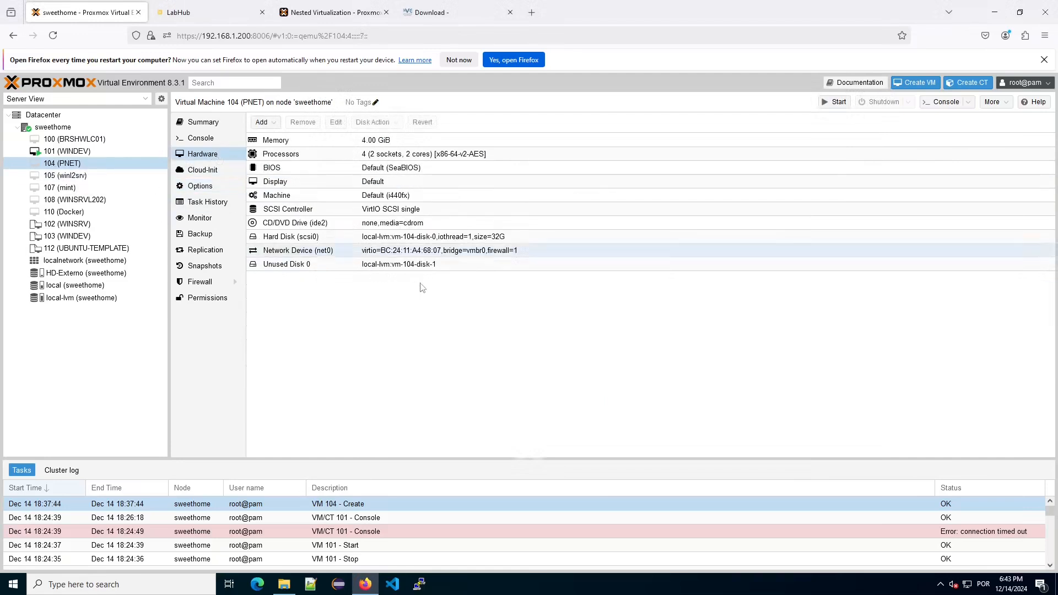
left_click(323, 238)
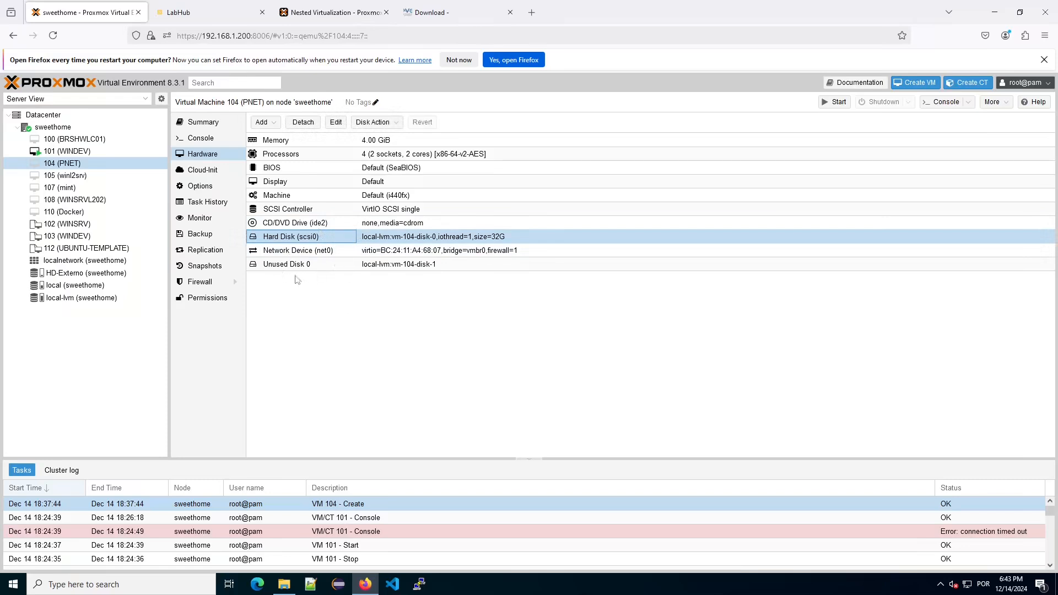
left_click(323, 267)
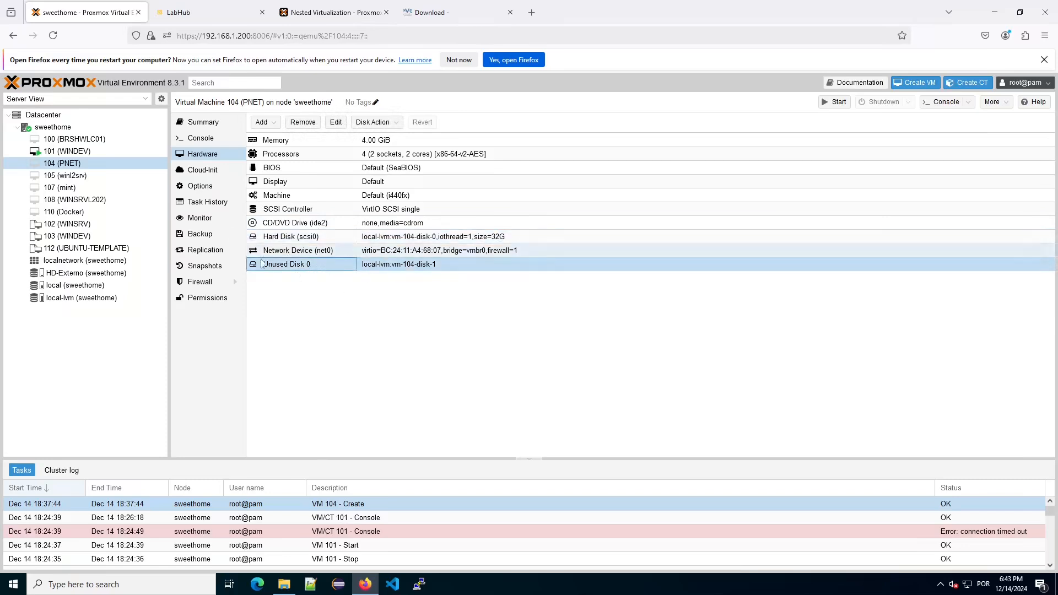
left_click(336, 122)
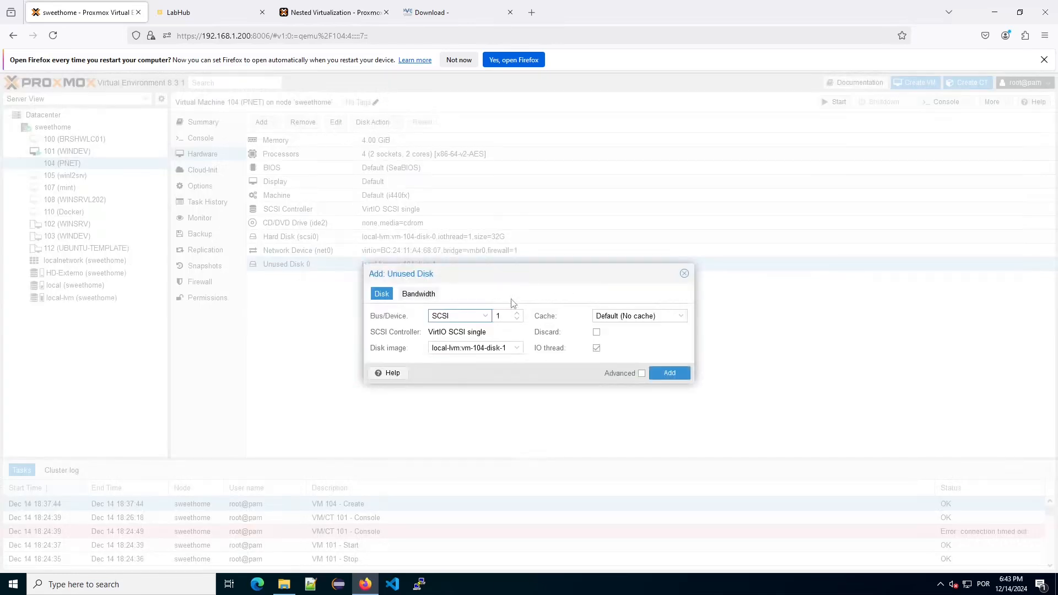
left_click(486, 316)
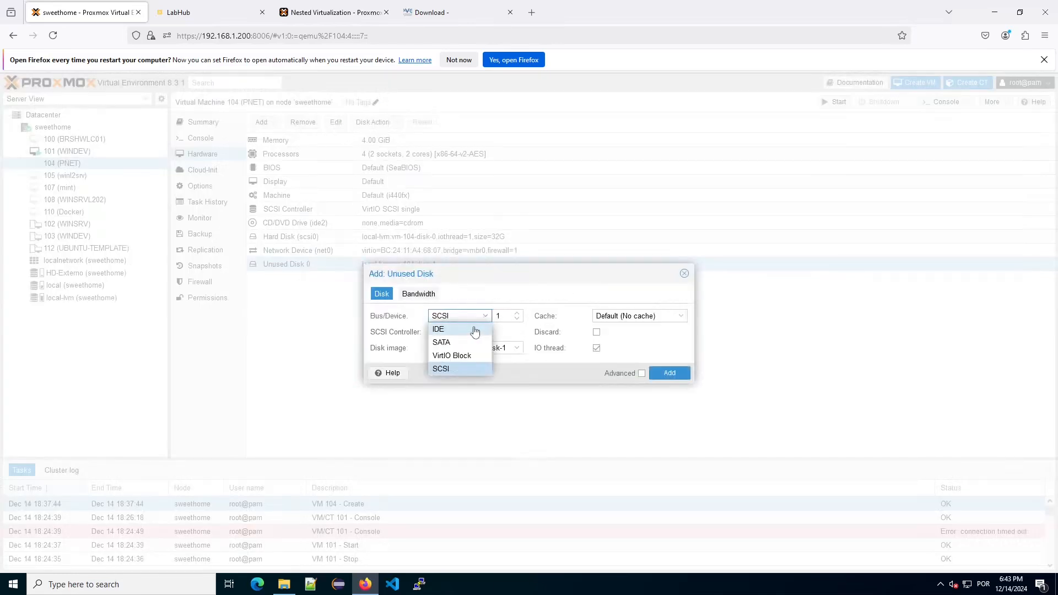
left_click(475, 330)
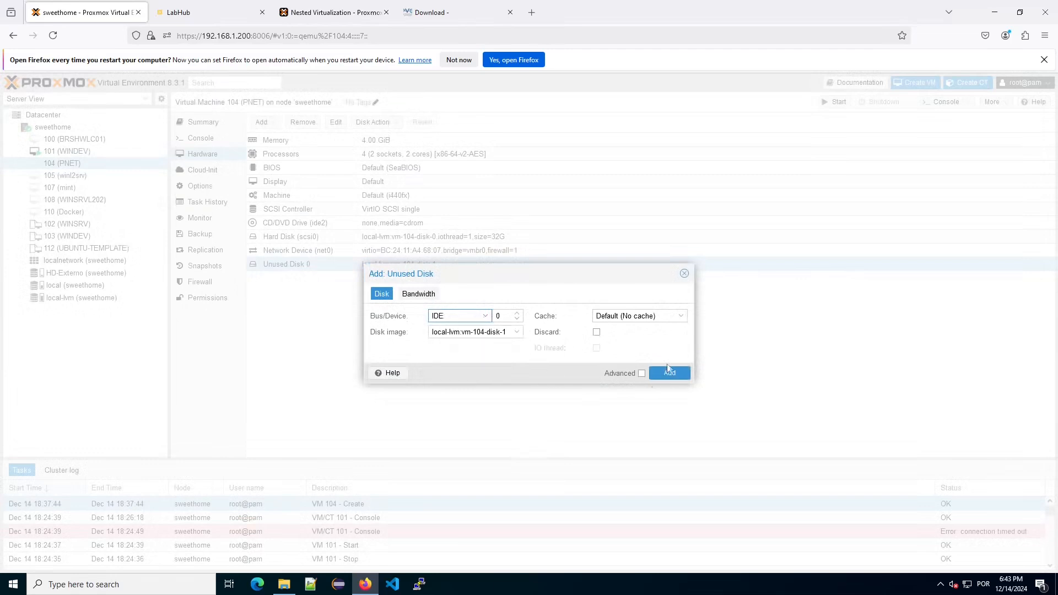
left_click(676, 374)
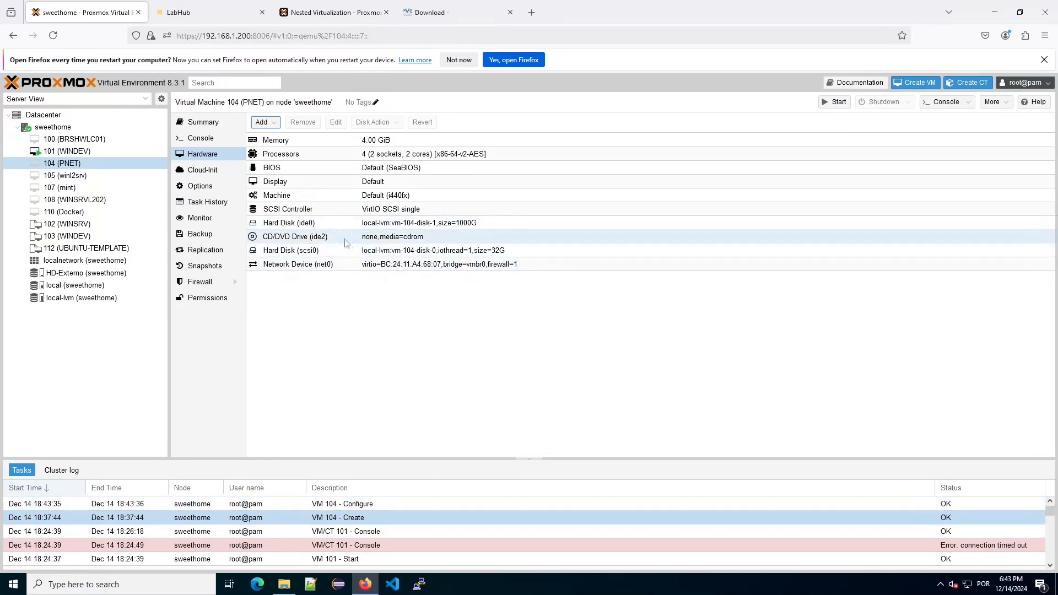
Detach VM 104's 32G scsi0 hard disk, then show the Datacenter overview.
left_click(331, 253)
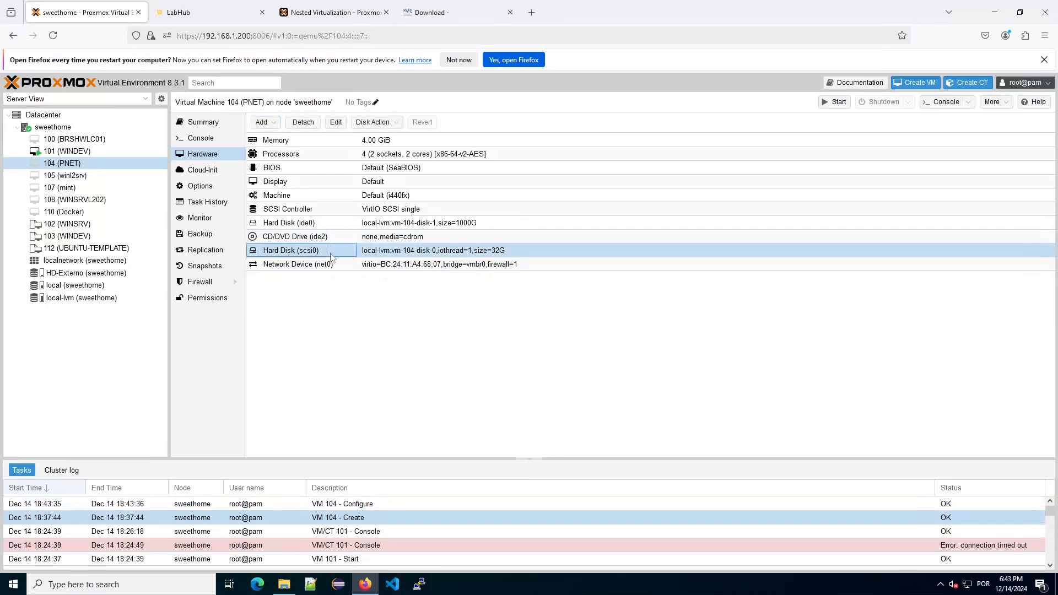
left_click(320, 226)
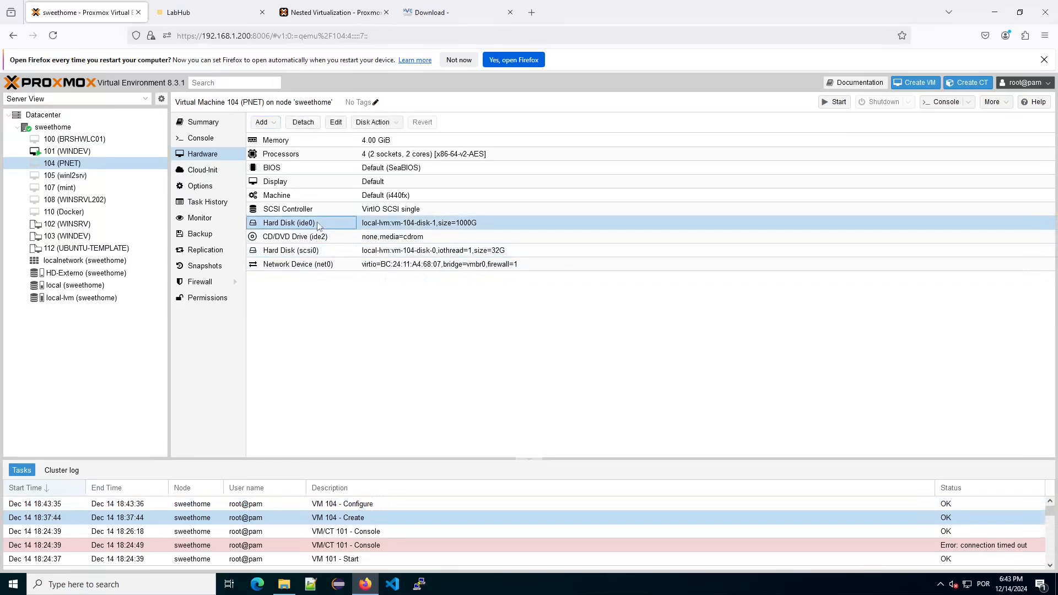
left_click(334, 251)
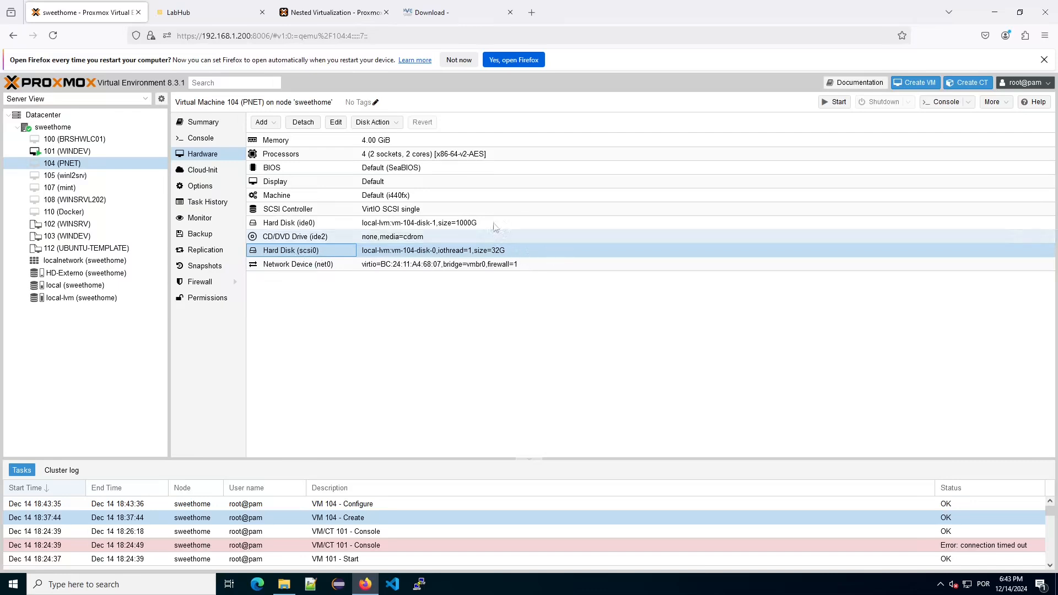
left_click(474, 209)
left_click(455, 225)
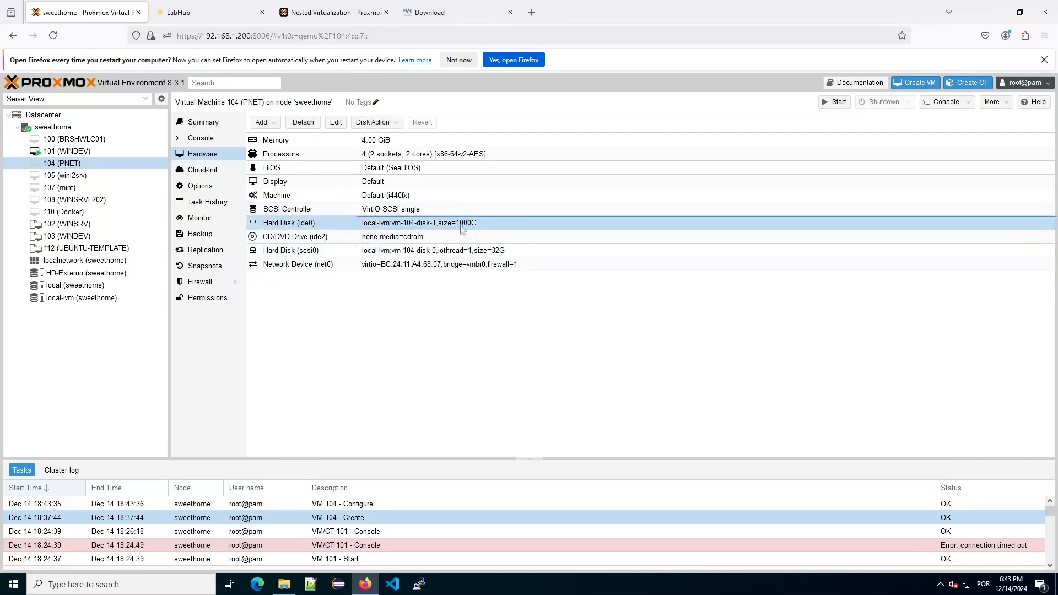
left_click(503, 252)
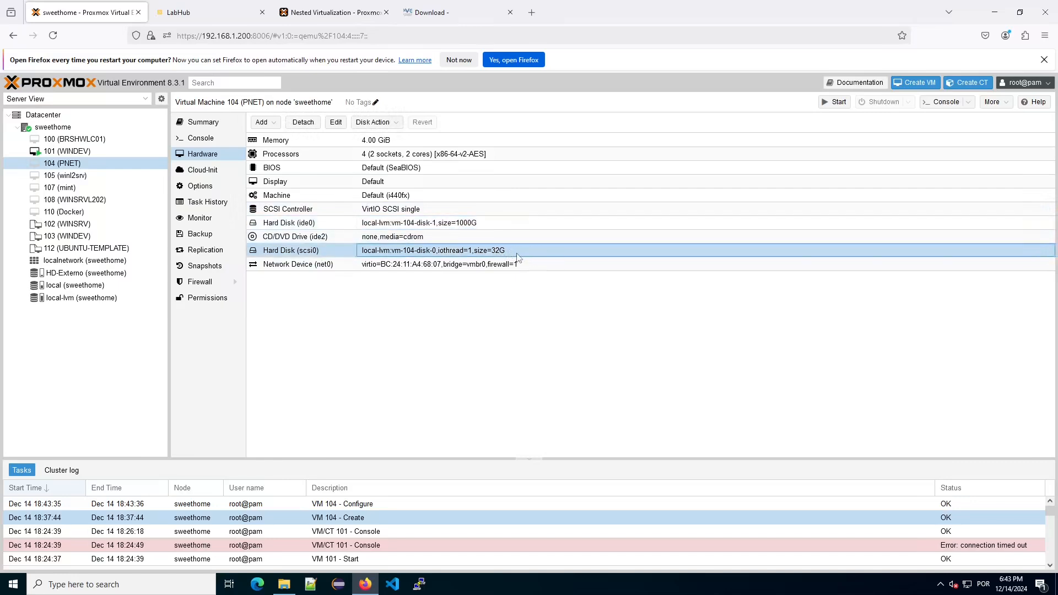
left_click(313, 125)
left_click(514, 350)
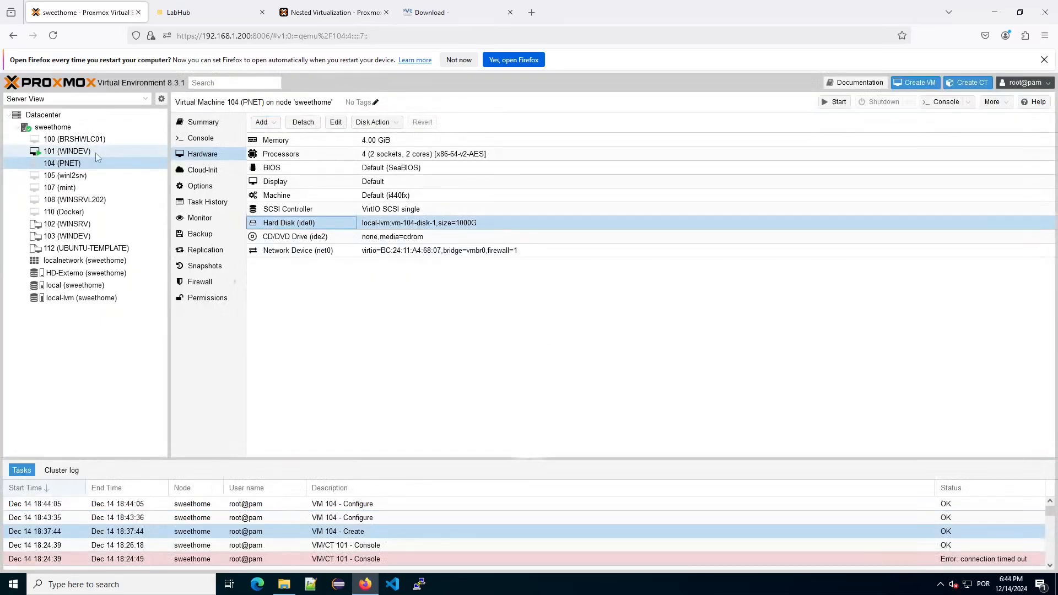
left_click(64, 128)
left_click(58, 116)
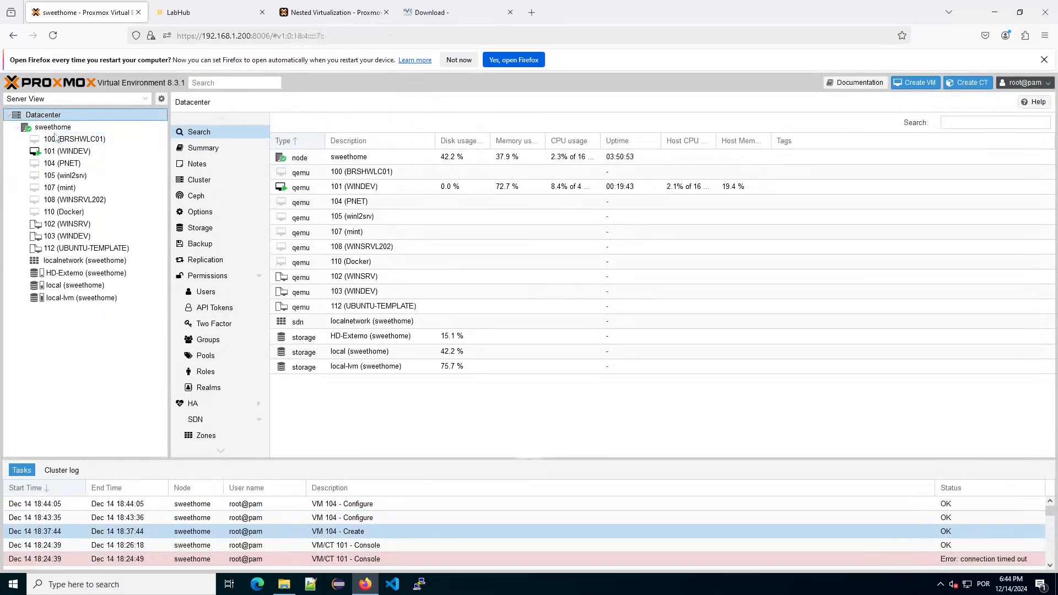
Run 'qm set 104 --cpu host' in the sweethome node shell to set VM 104's CPU type.
left_click(53, 127)
left_click(196, 180)
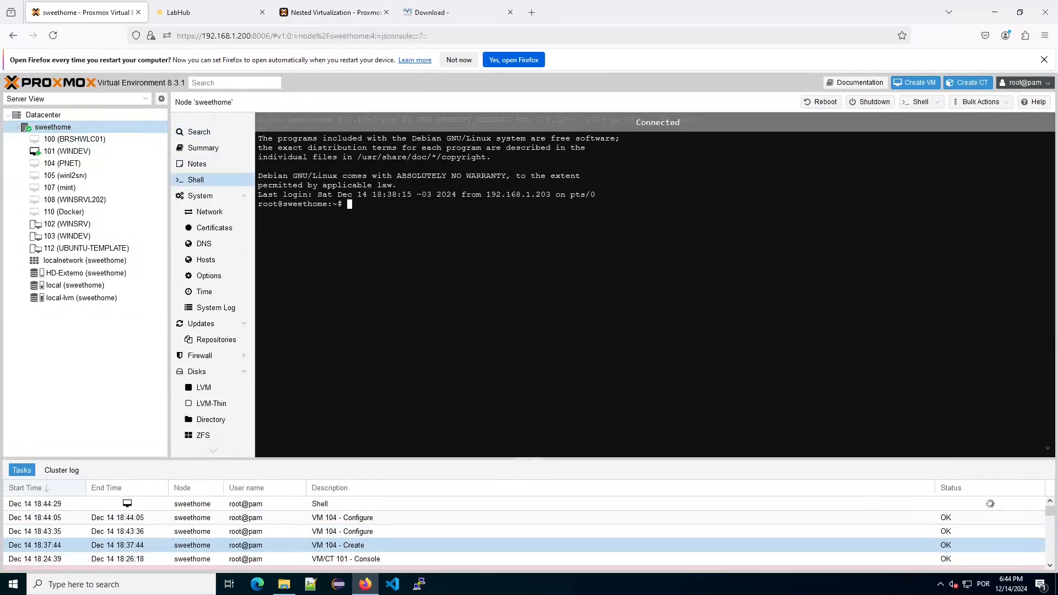
key("Return")
type("qm set 104 --cpu host")
key("Return")
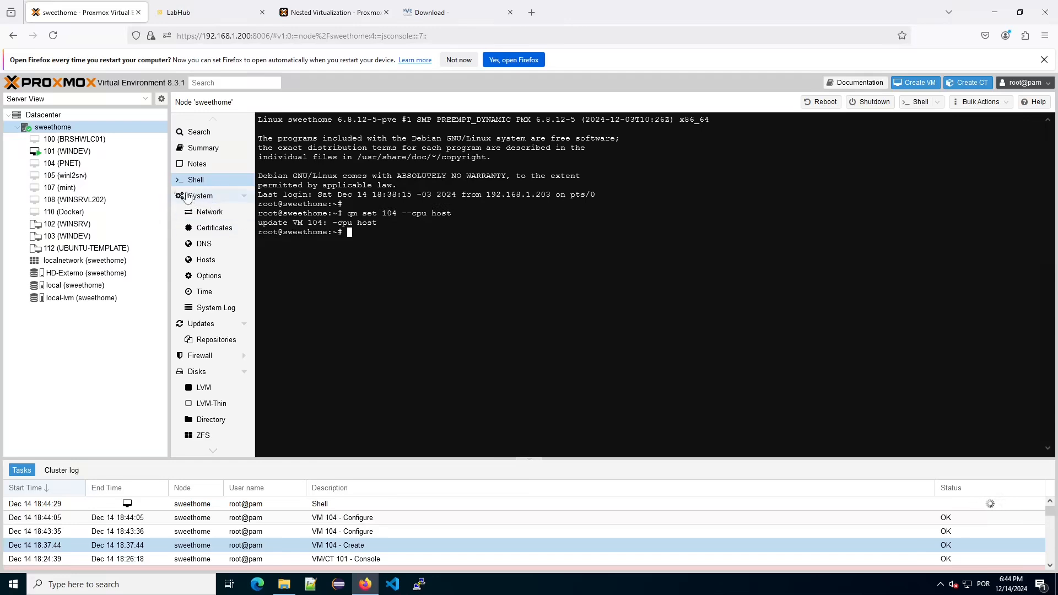
left_click(81, 169)
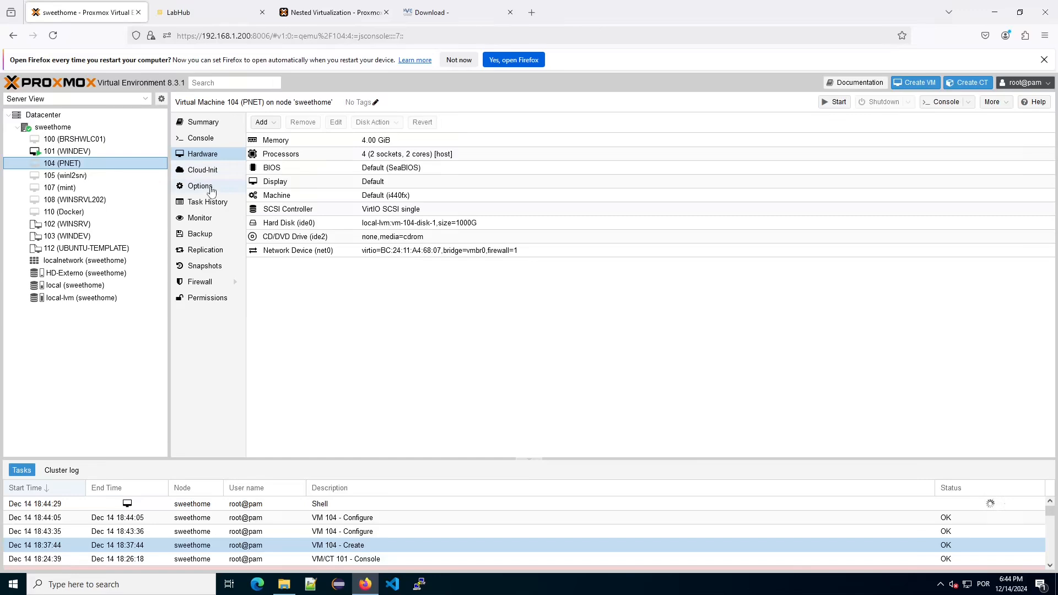
Set VM 104's boot order to ide0 only, disabling ide2 and net0, then start it.
left_click(211, 188)
double_click(424, 203)
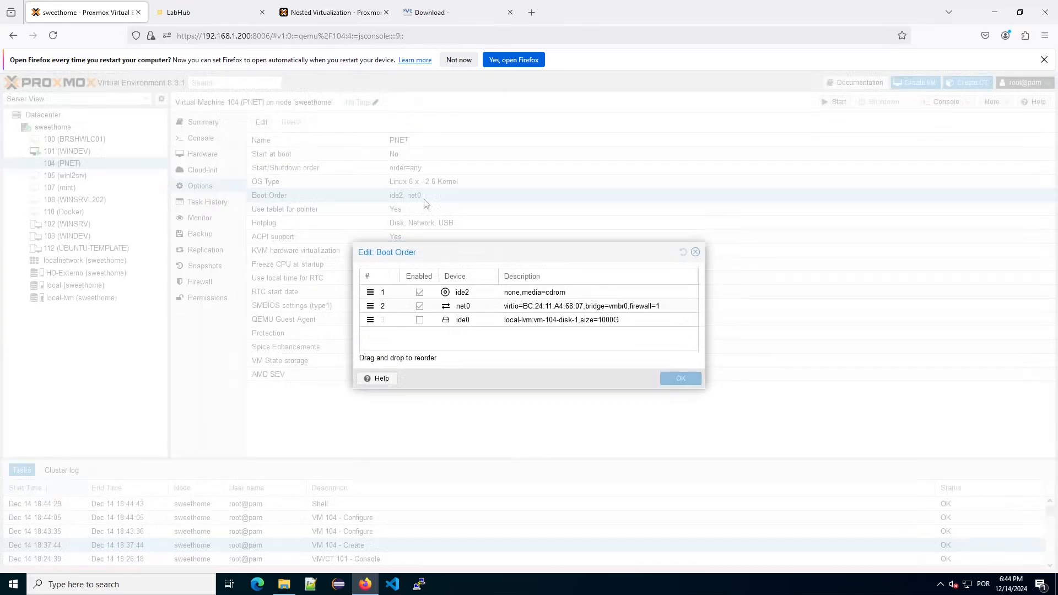
left_click(420, 292)
left_click(420, 307)
left_click(420, 320)
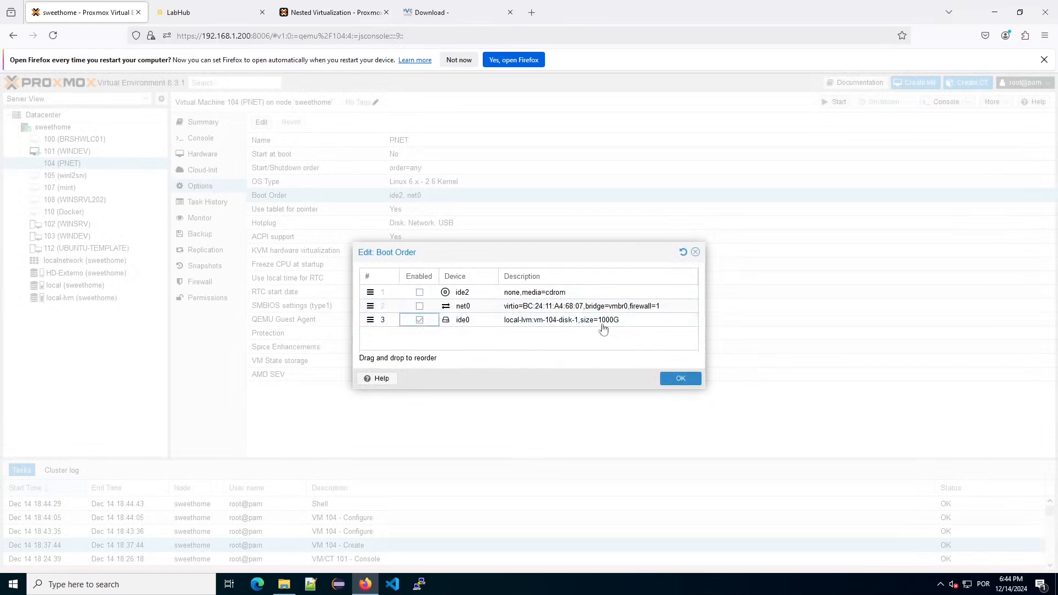
left_click(683, 381)
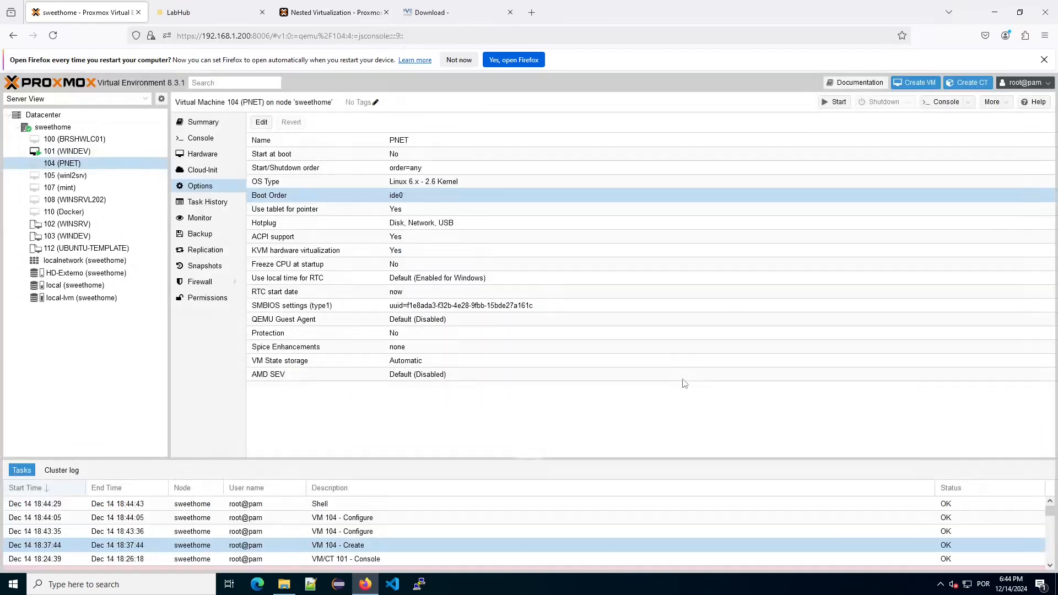
left_click(223, 138)
left_click(682, 296)
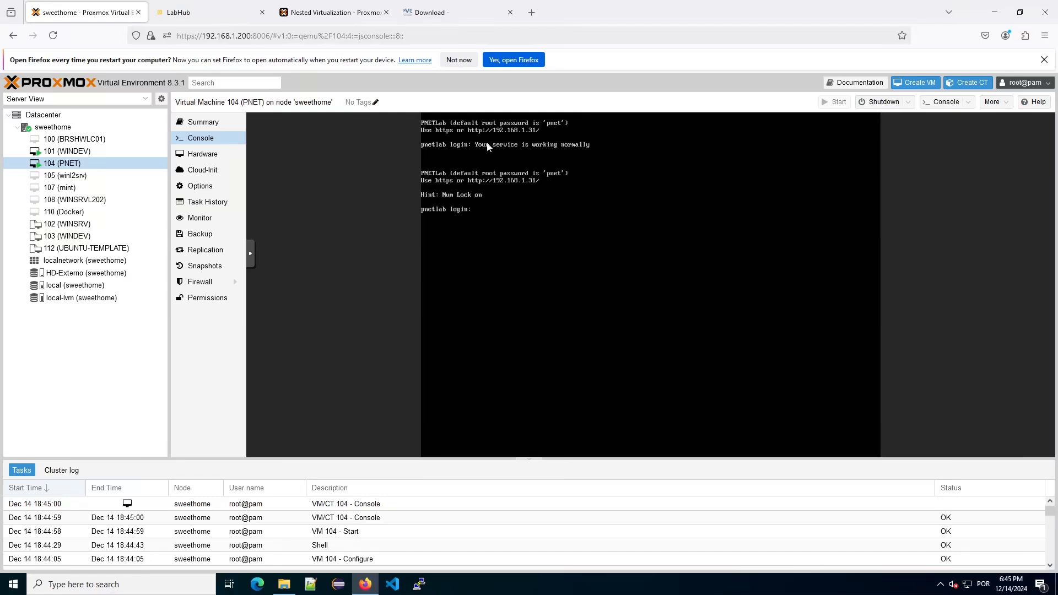
Log into the PNETLab console as root, set the root password and accept the domain name.
type("root")
key("Return")
key("Return")
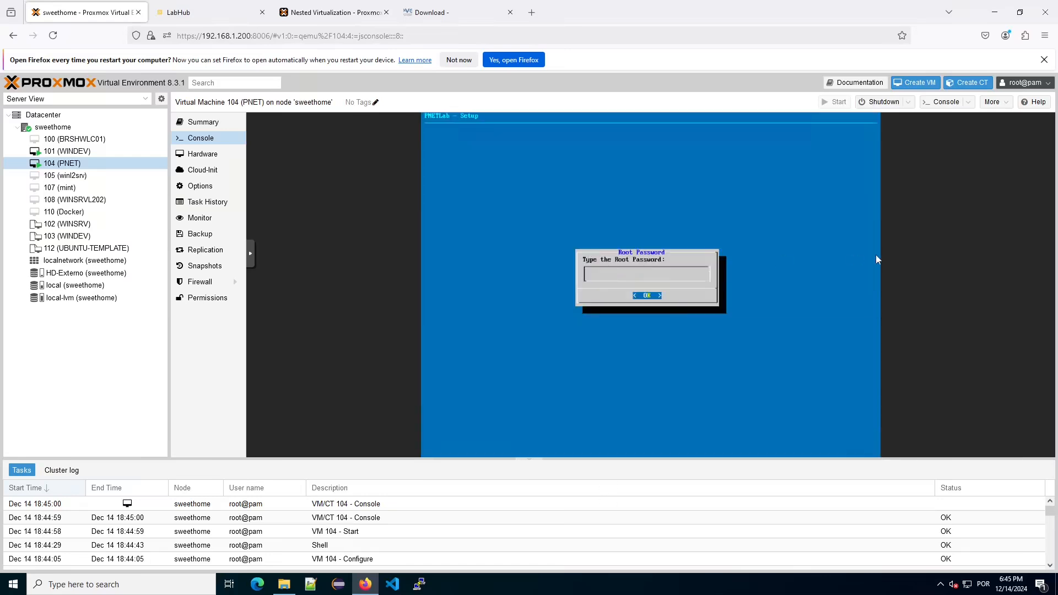
key("Return")
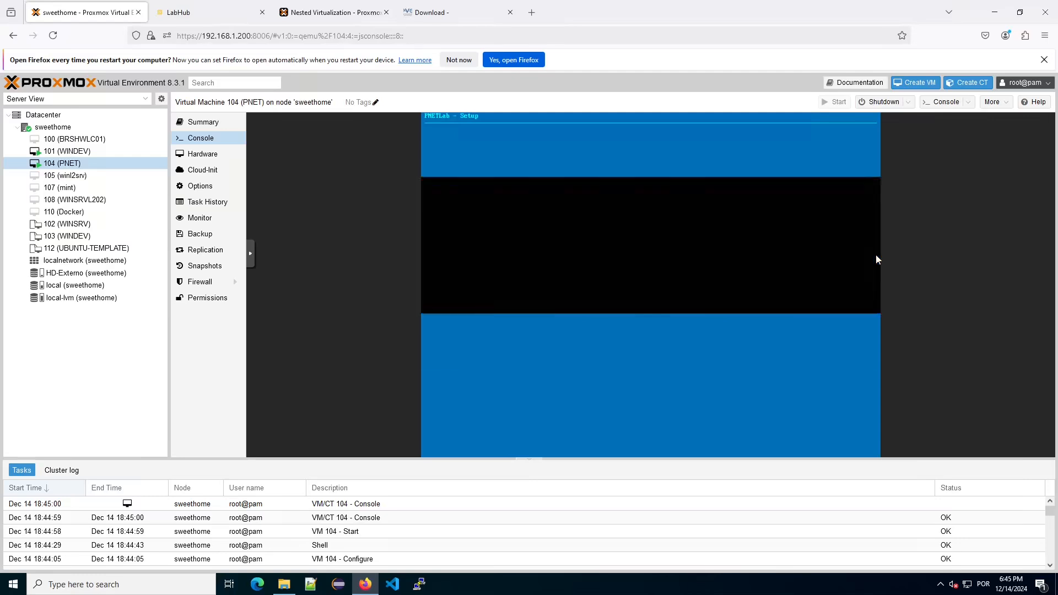
key("Return")
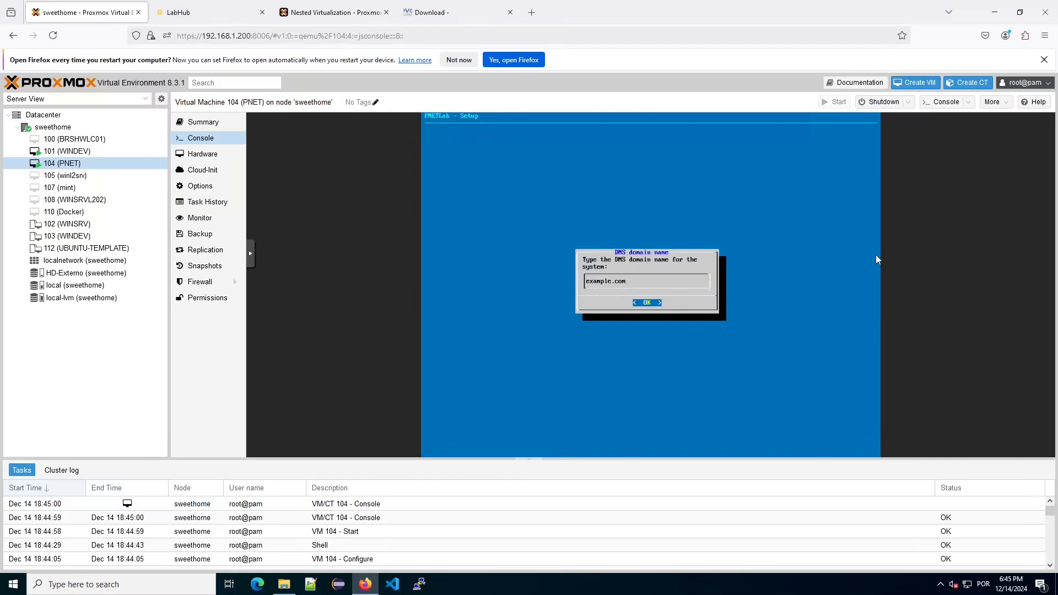
key("Return")
Use static addressing with IP 192.168.1.201, mask 255.255.255.0 and gateway 192.168.1.1.
key("Down")
key("Return")
type("192.168.1.201")
key("Return")
type("255.255.255.0")
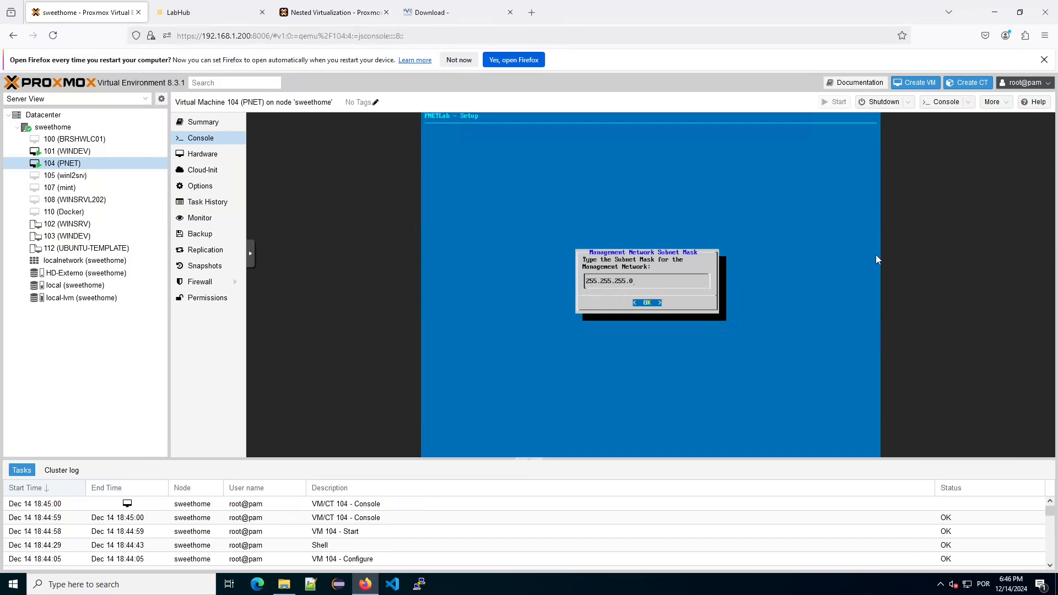
key("Return")
type("192.168.1.1")
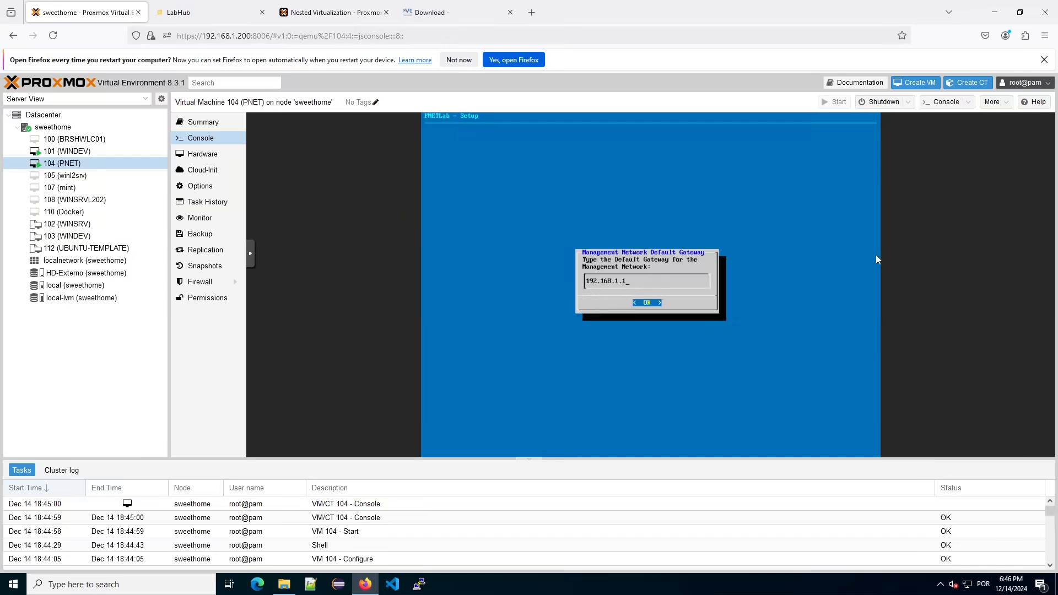
key("Return")
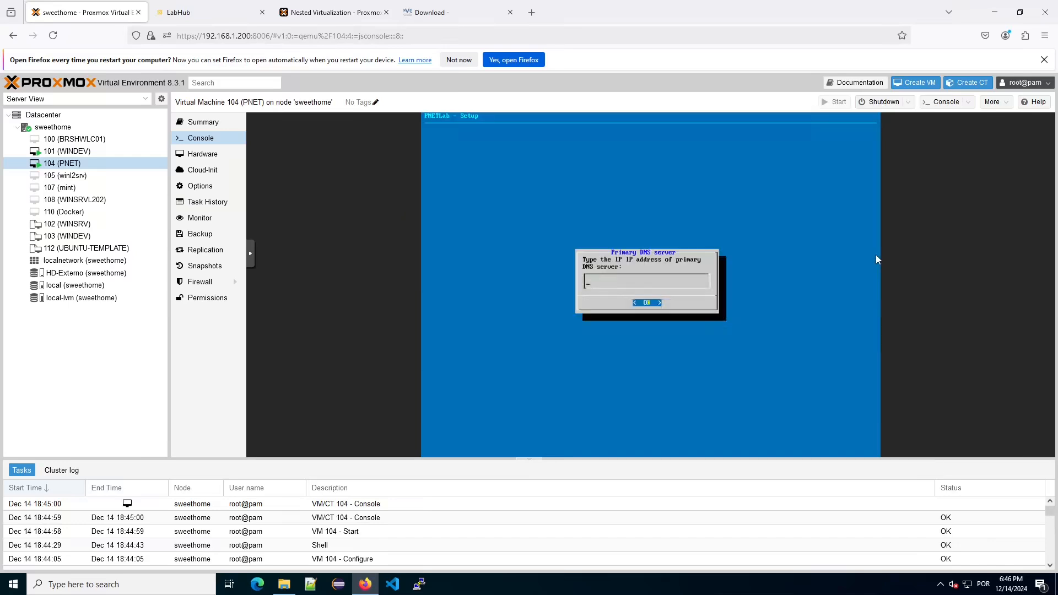
Set DNS servers 8.8.8.8 and 208.67.222.222, skip NTP, and choose a direct connection.
type("8.8.8.8")
key("Return")
type("208.67.222.222")
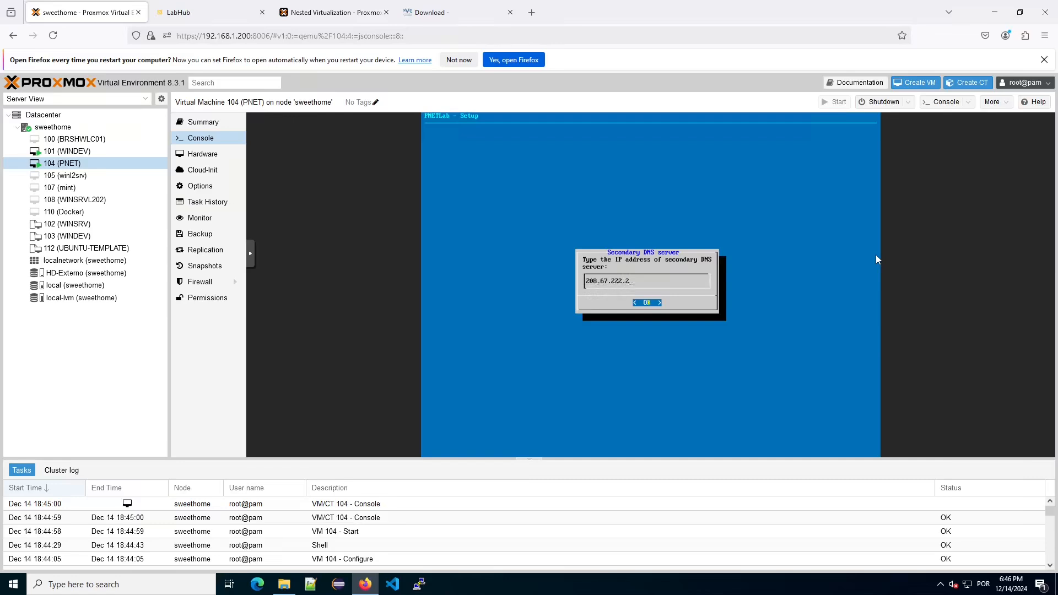
key("Return")
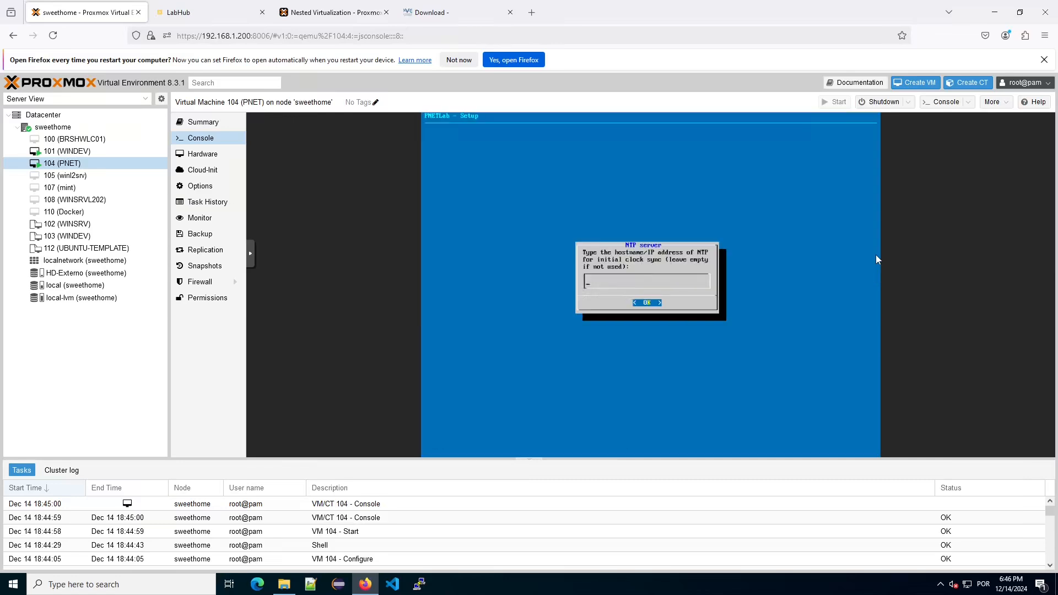
key("Return")
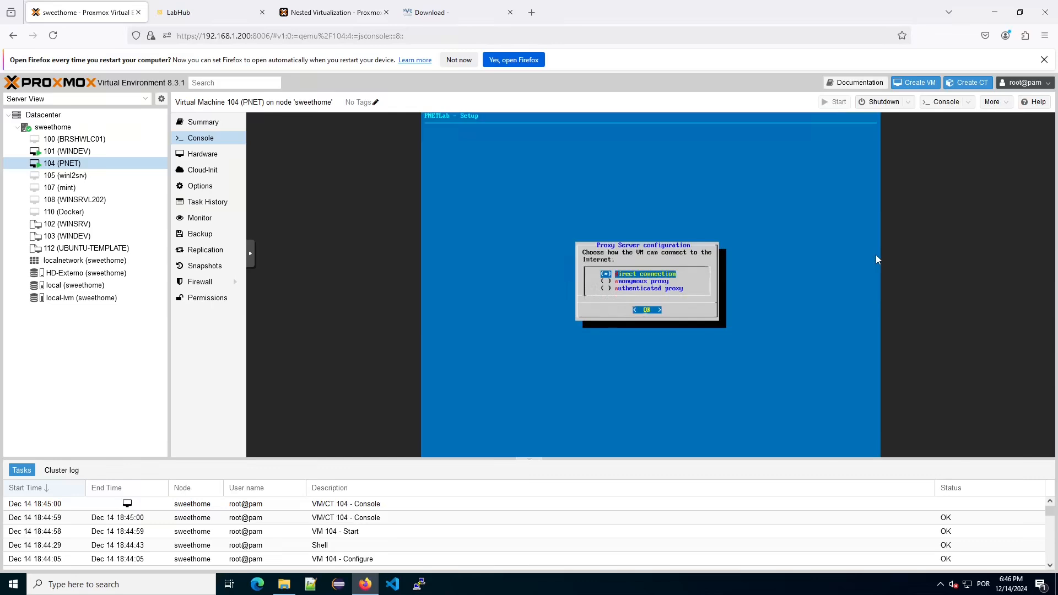
key("Return")
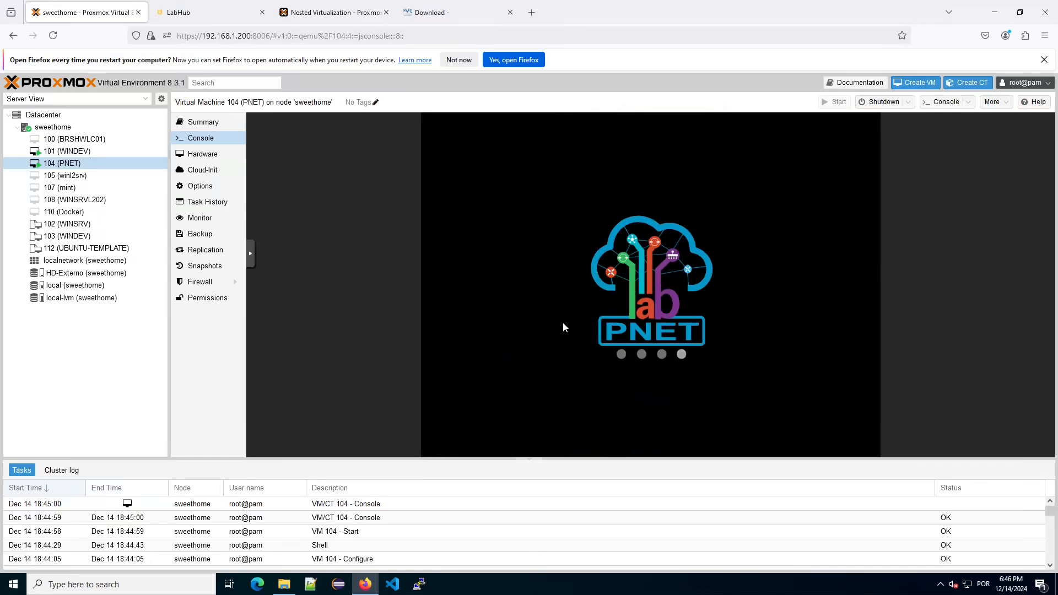
Launch a new PuTTY window from the taskbar and move it clear of the console.
left_click(429, 586)
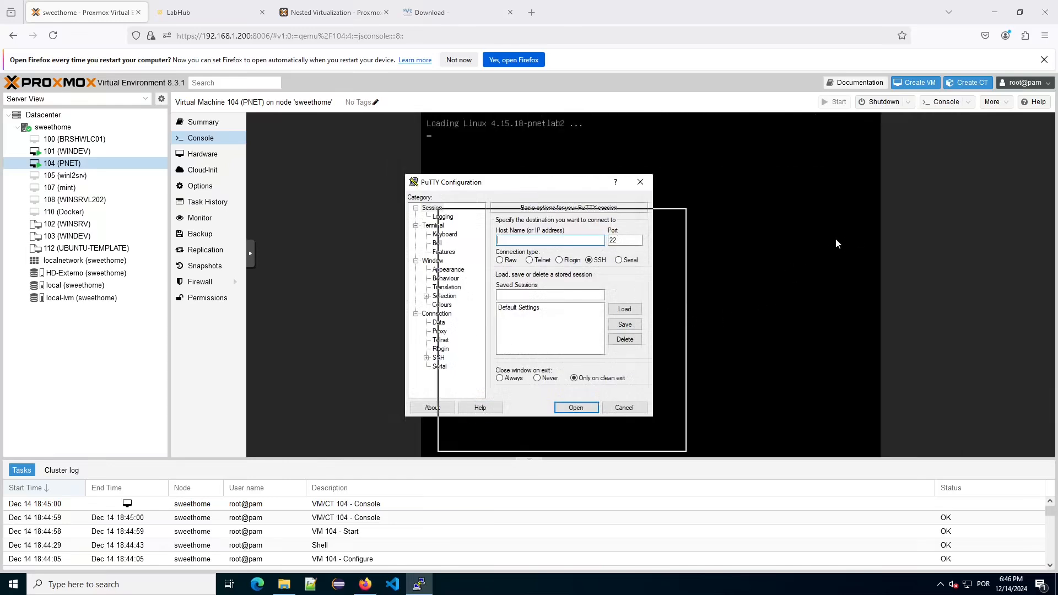
left_click_drag(675, 239, 855, 231)
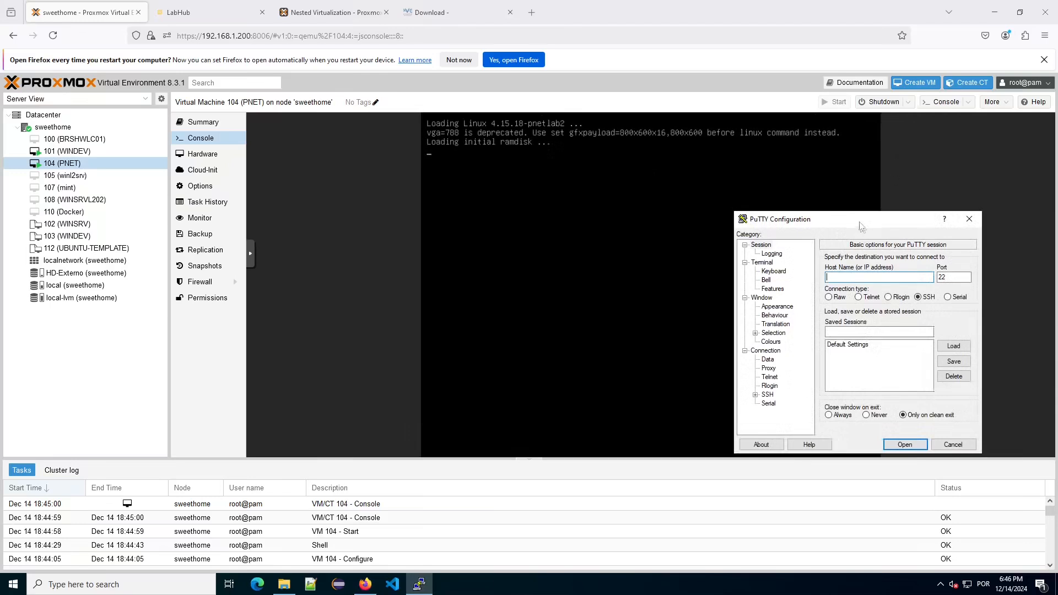
SSH into 192.168.1.250 with PuTTY, accept the host key and log in as root.
left_click_drag(858, 225, 867, 193)
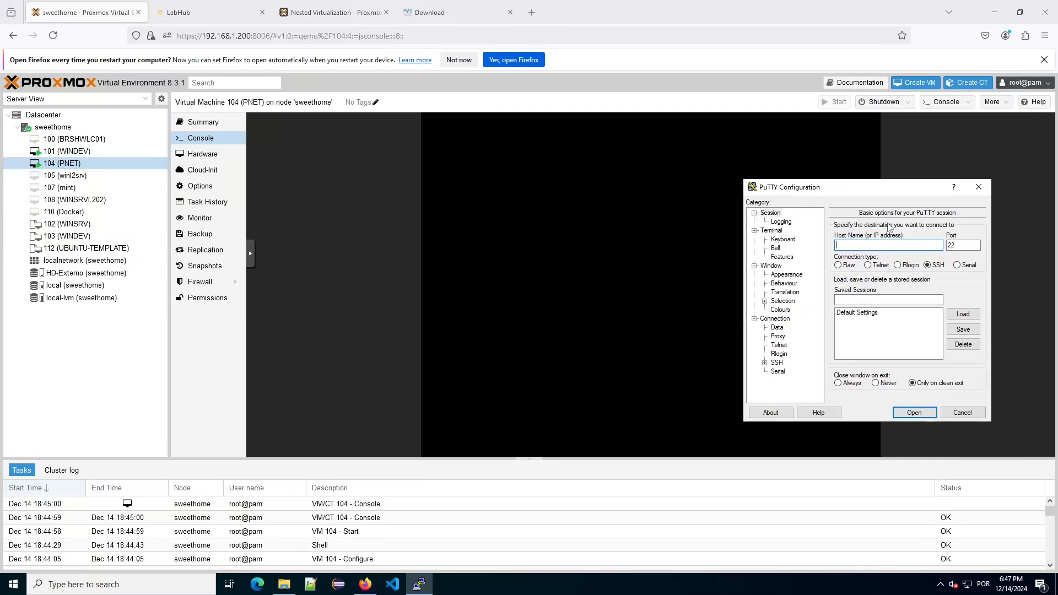
type("192.168.1.250")
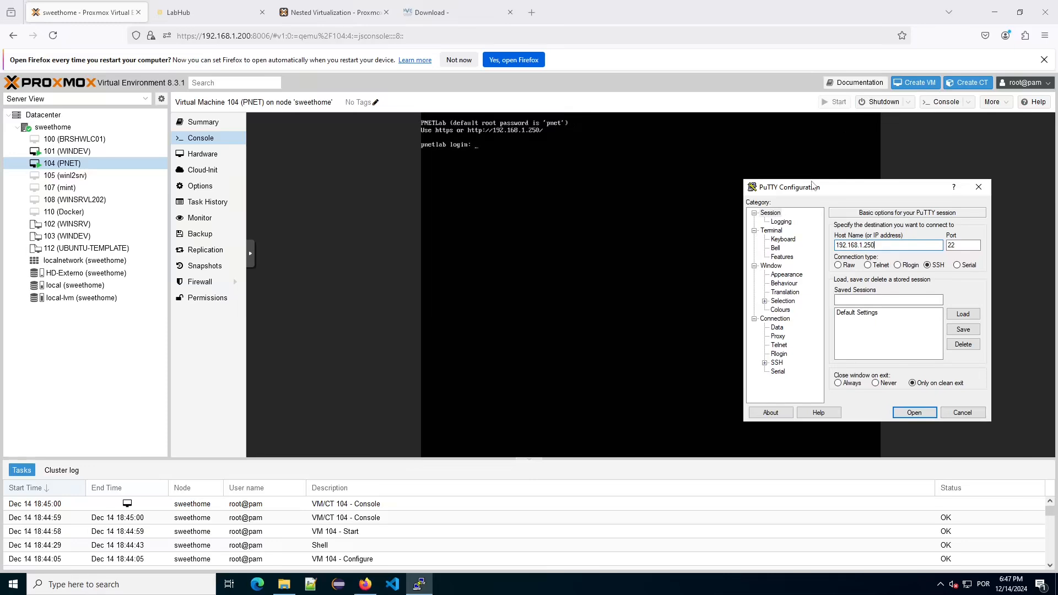
left_click(922, 415)
left_click(479, 365)
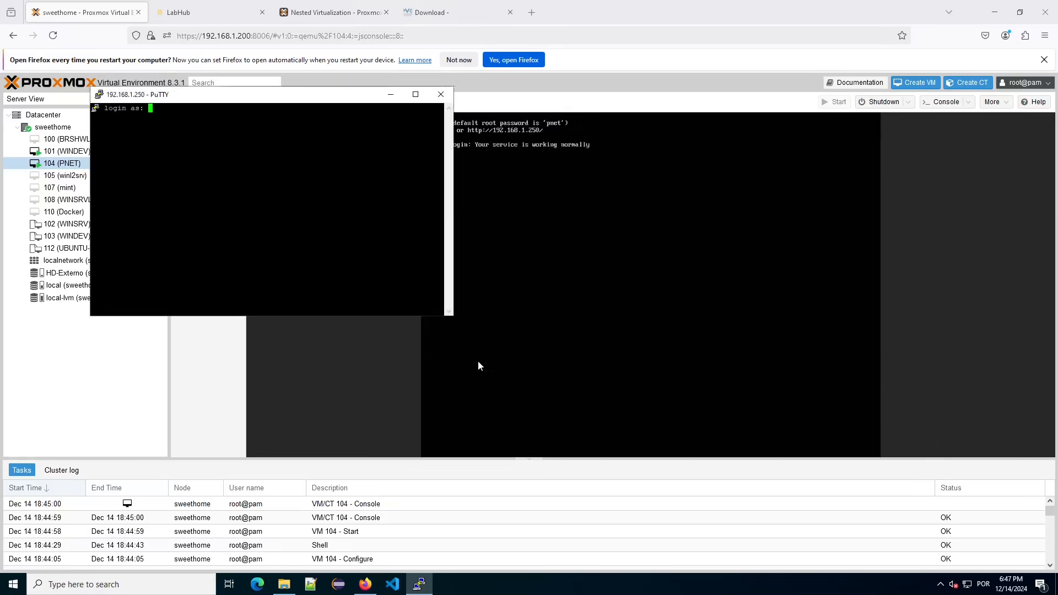
type("root")
key("Return")
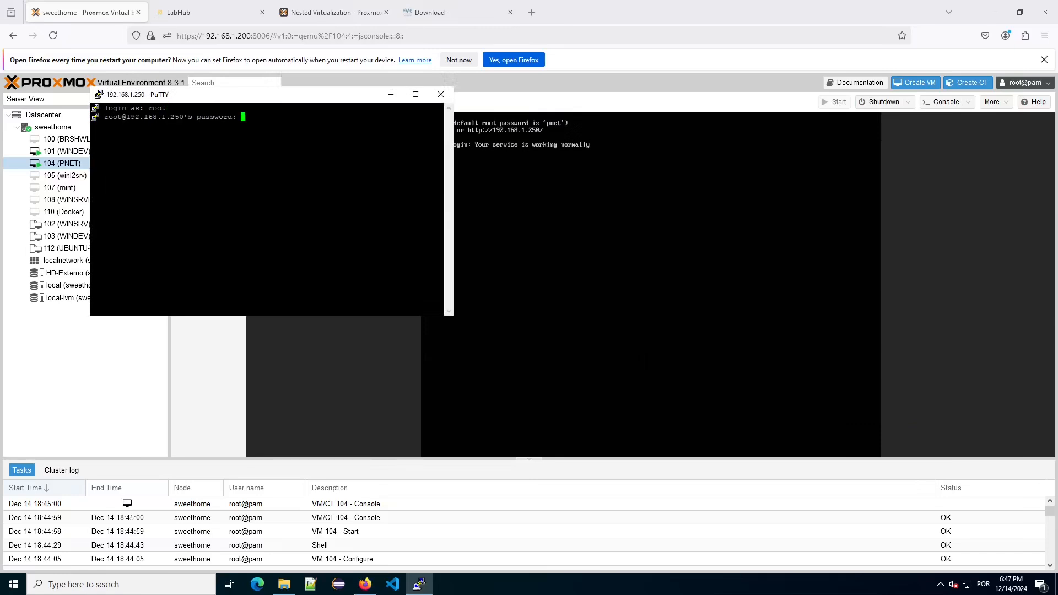
key("Return")
key("Return")
left_click_drag(288, 97, 587, 274)
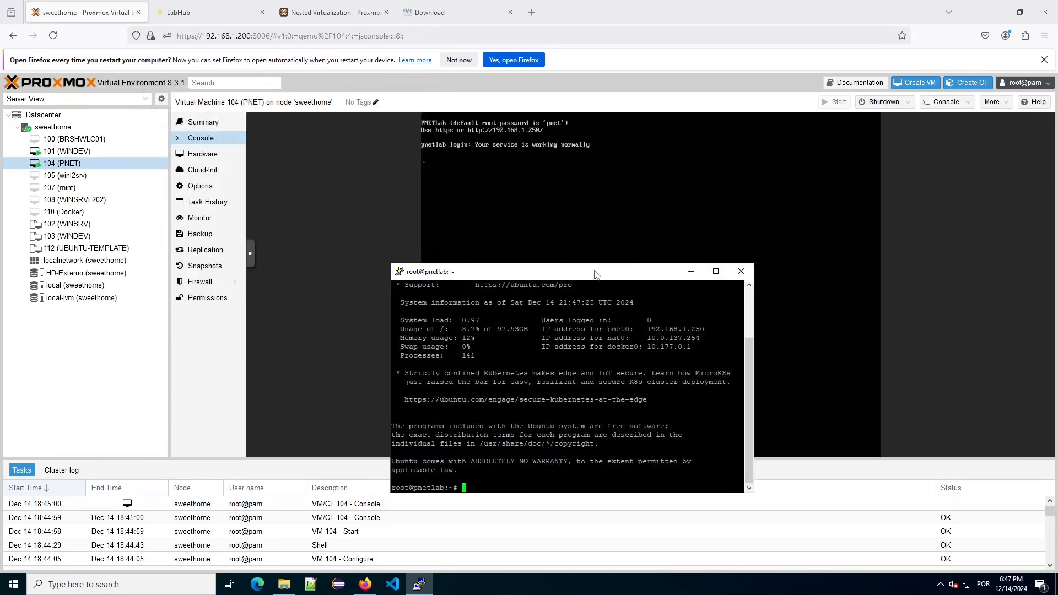
Select the ishare2 wget install command in LabHub's home page Quick Start section.
left_click(214, 15)
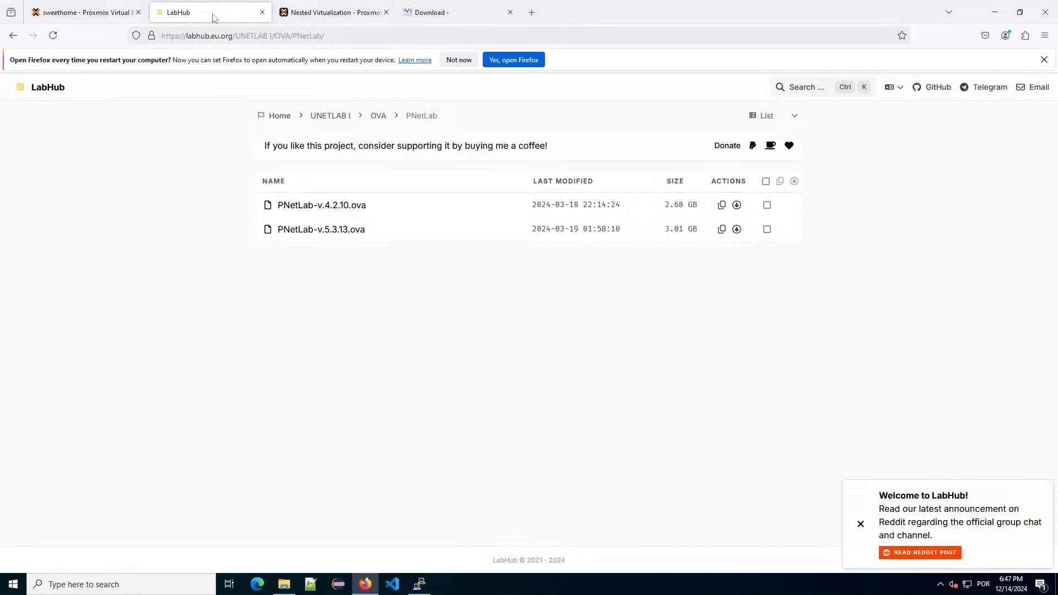
left_click(279, 123)
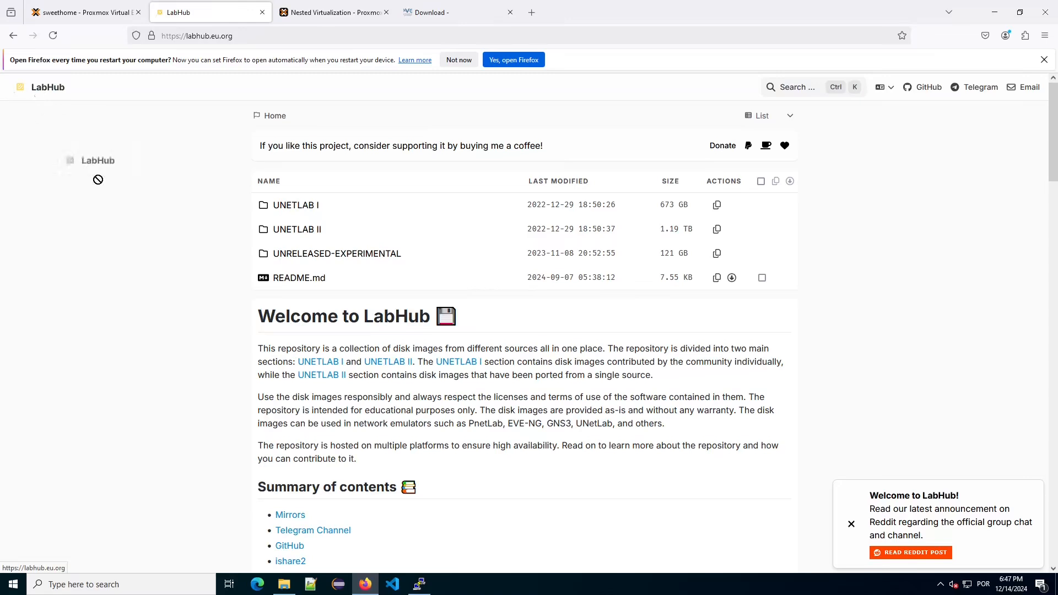
scroll(271, 372, "down", 3)
scroll(272, 372, "down", 1)
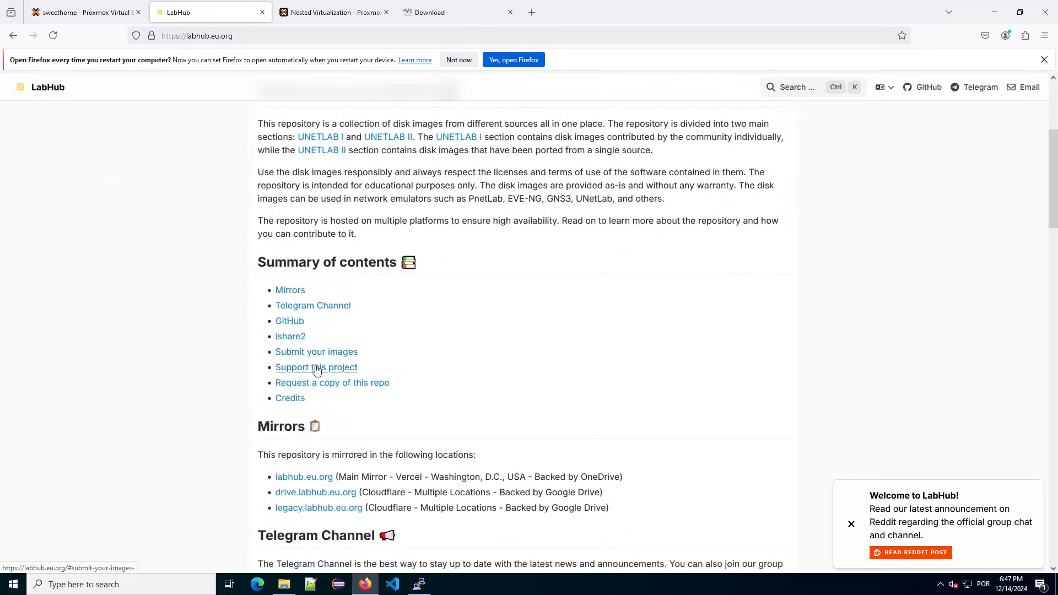
left_click(289, 337)
scroll(475, 260, "down", 8)
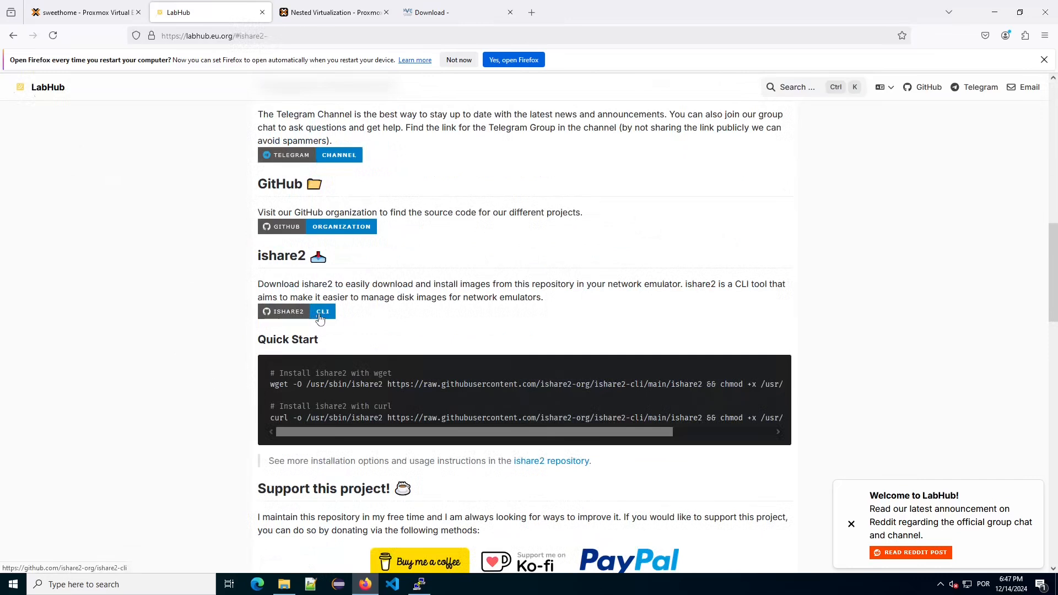
left_click_drag(270, 385, 292, 398)
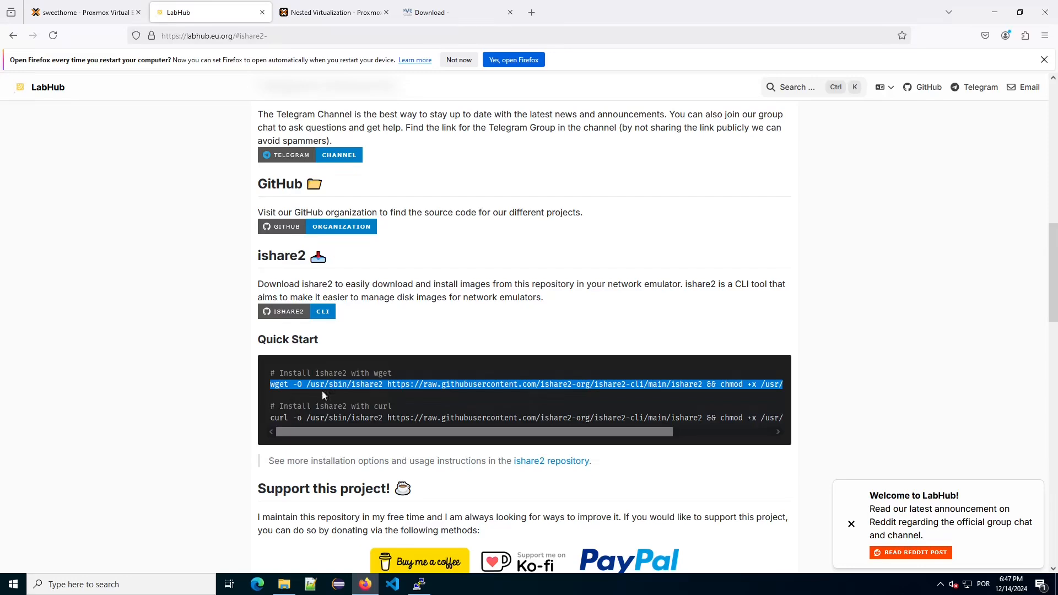
key("alt+Tab")
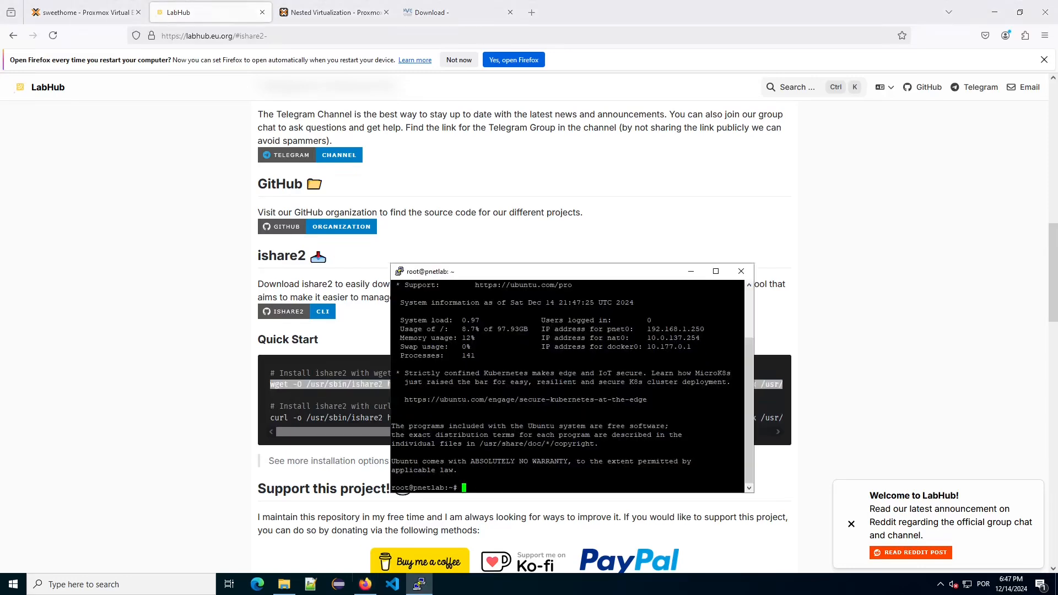
Paste and run the ishare2 wget install command, accepting the wizard's default answers.
right_click(577, 325)
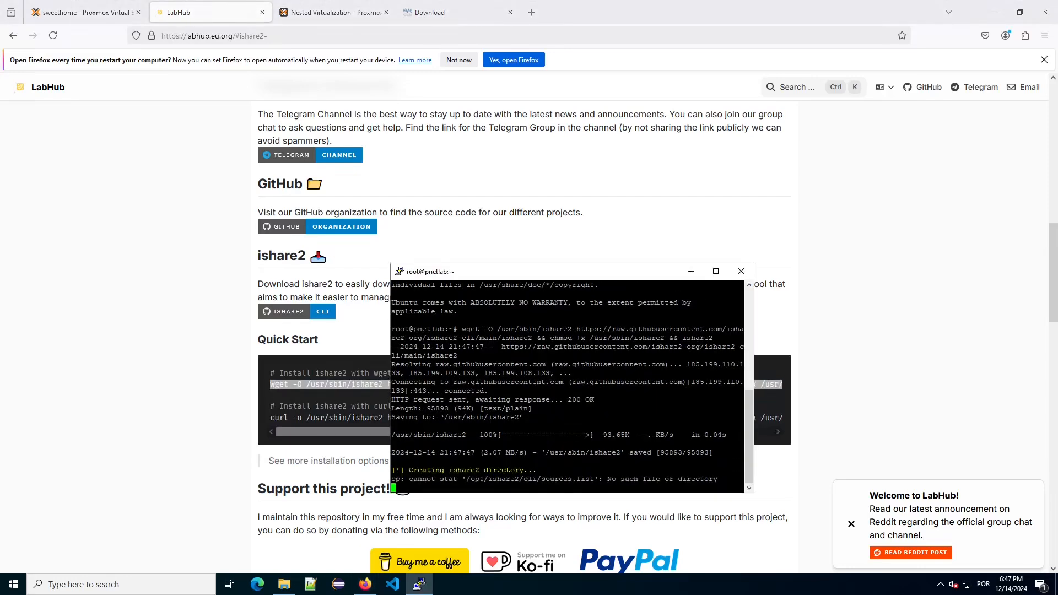
left_click_drag(579, 278, 751, 162)
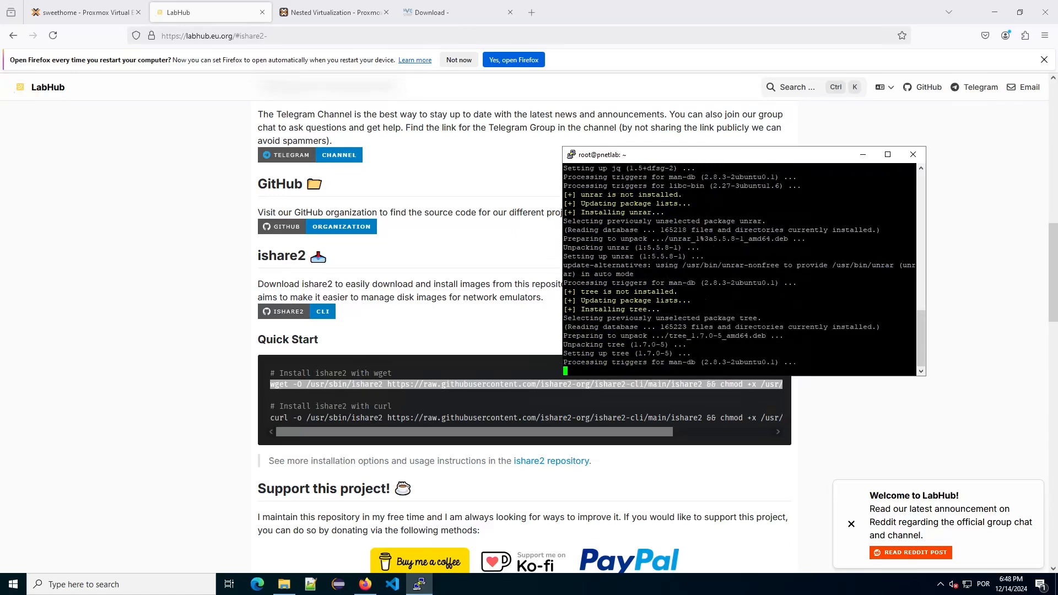
key("Return")
key("Return")
key("Return")
key("Return")
key("Return")
key("Return")
key("Return")
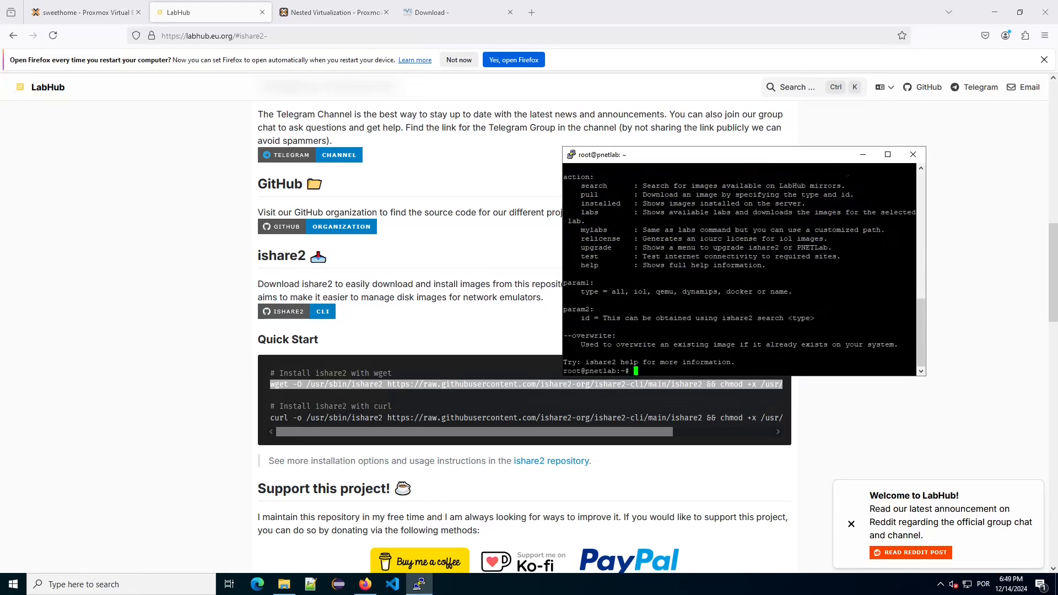
Run 'ishare2 search iol' to list the 22 available IOL images.
type("ishare2 ser")
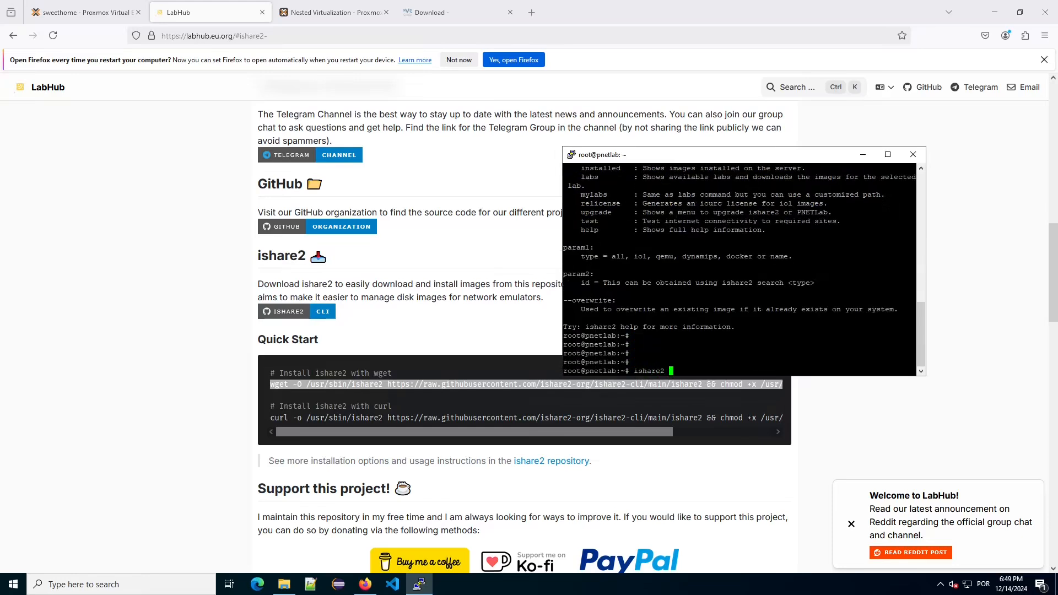
type("ch iol")
key("Return")
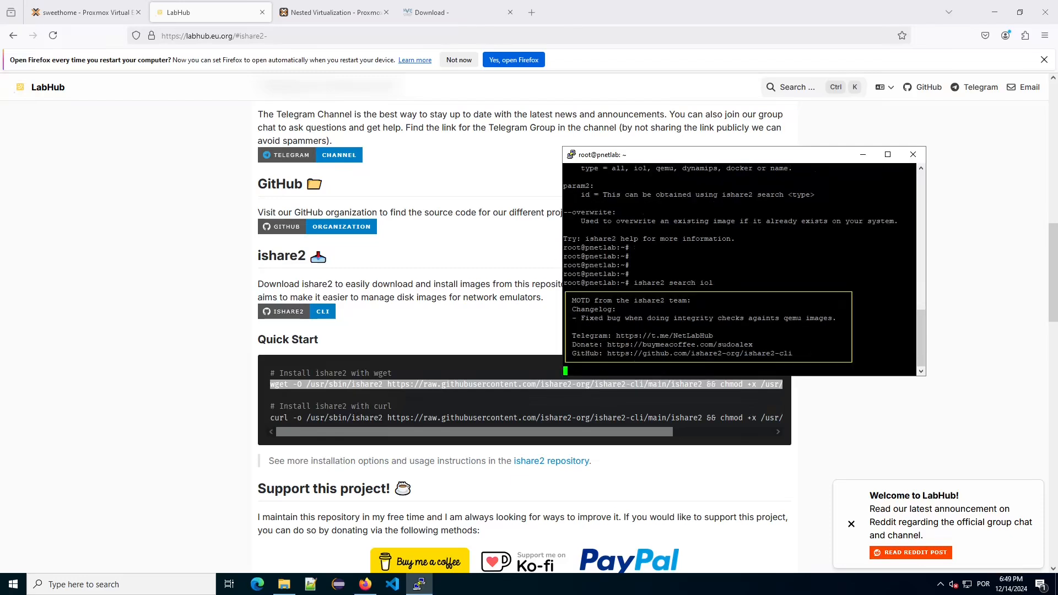
scroll(739, 271, "up", 15)
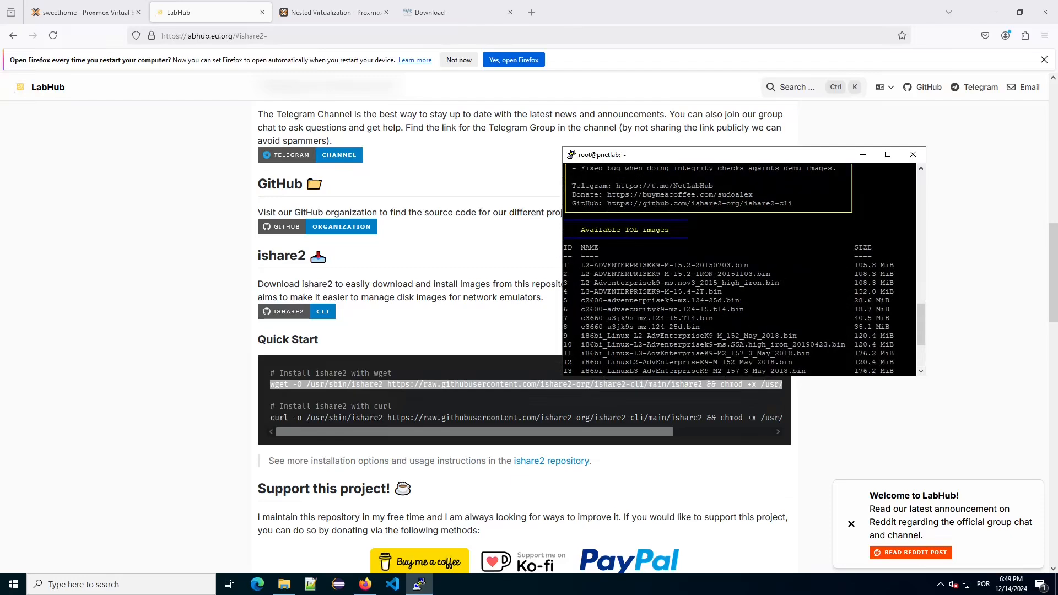
scroll(738, 271, "down", 15)
Change the search to 'ishare2 search qemu' and scroll through the 1249 QEMU results.
key("Up")
key("BackSpace")
key("BackSpace")
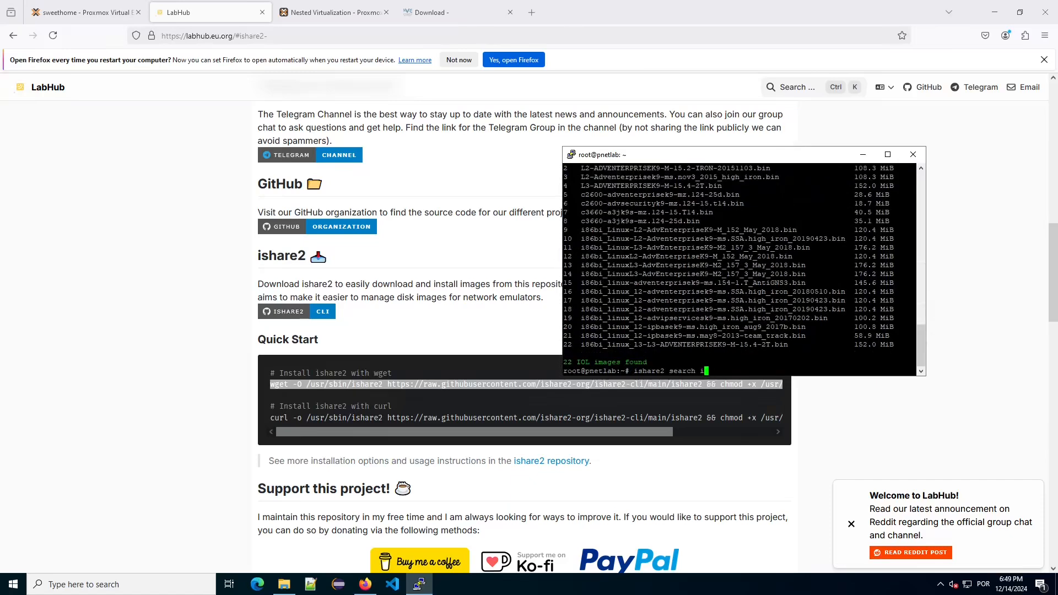
key("BackSpace")
type("qemu")
key("Return")
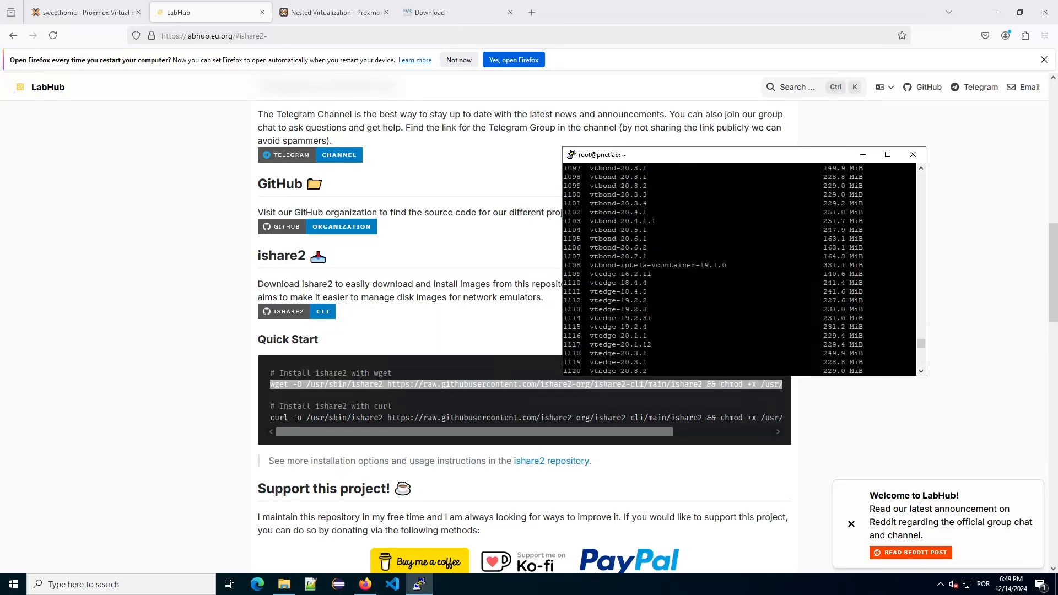
scroll(739, 269, "up", 20)
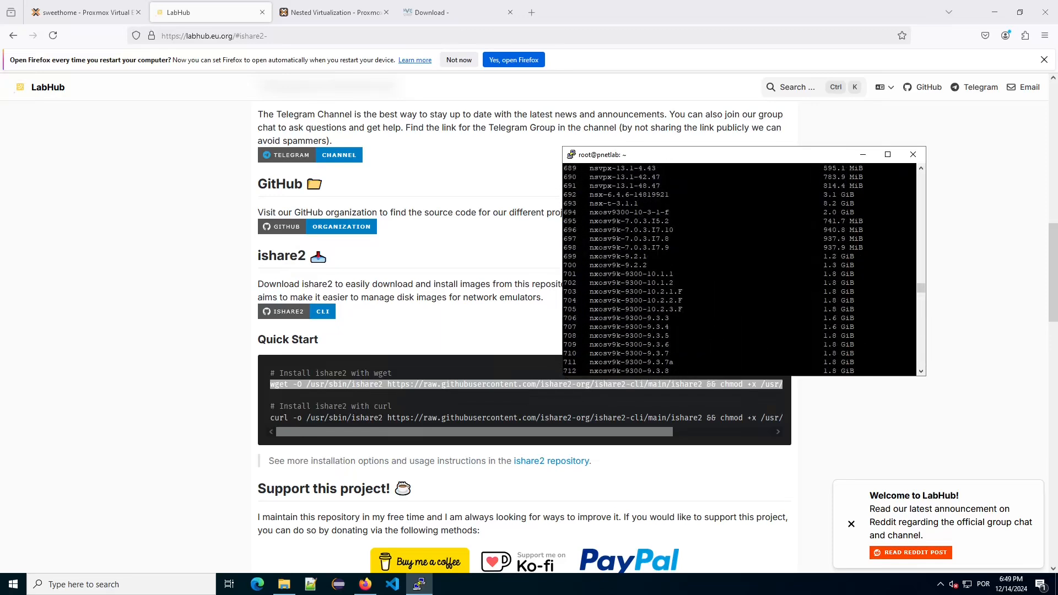
scroll(739, 269, "down", 20)
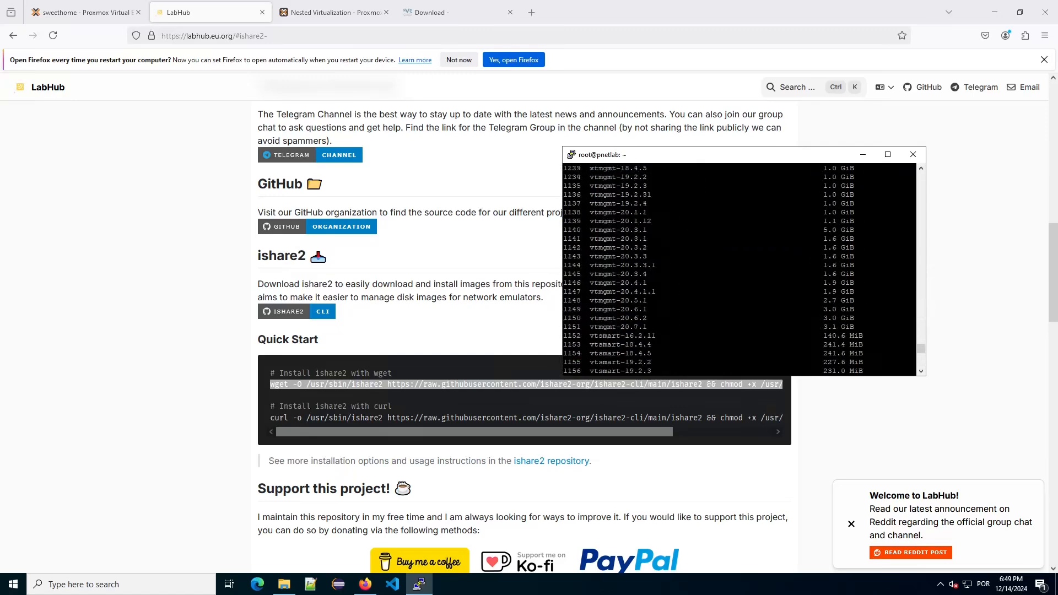
scroll(739, 269, "up", 20)
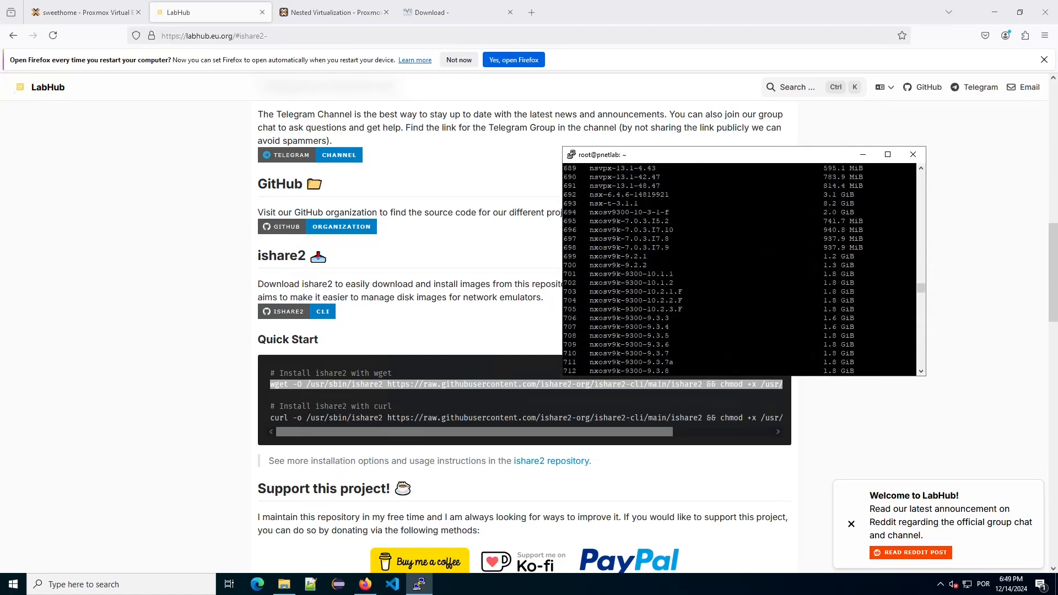
scroll(739, 269, "up", 20)
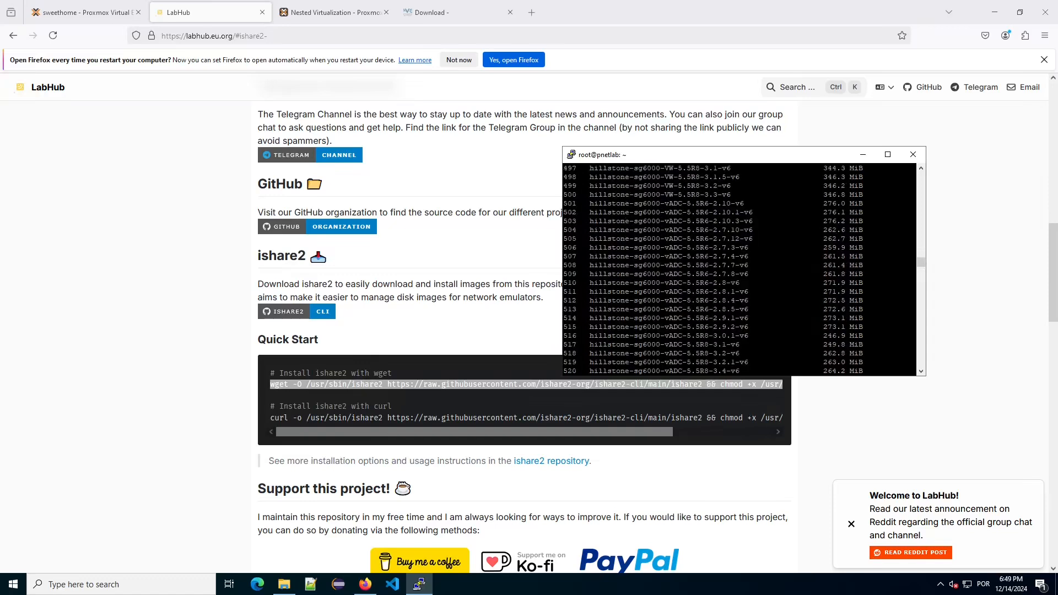
scroll(739, 269, "up", 20)
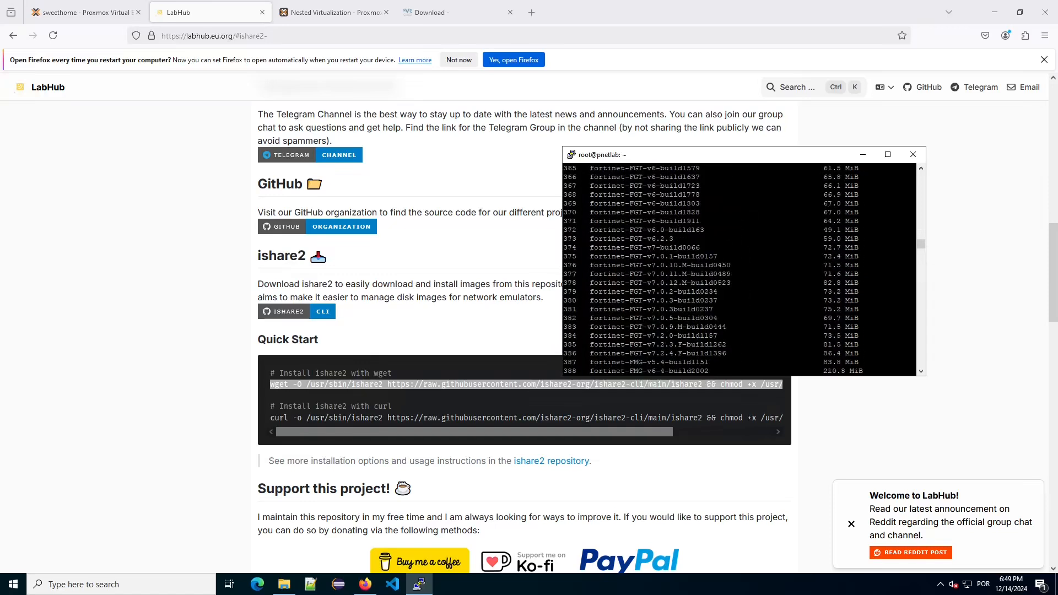
scroll(738, 269, "up", 20)
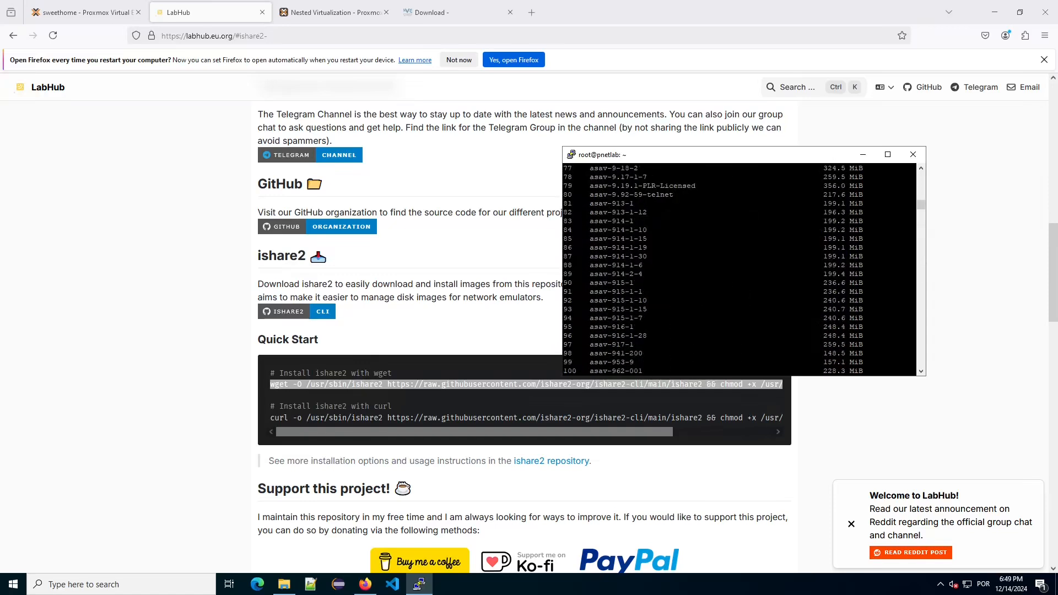
scroll(739, 269, "down", 20)
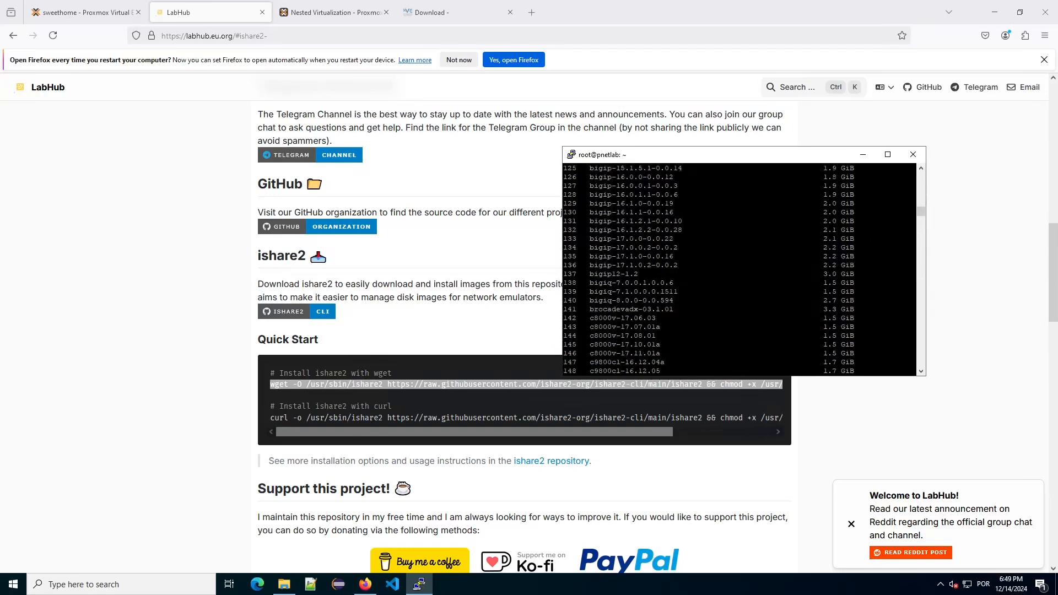
scroll(738, 269, "down", 20)
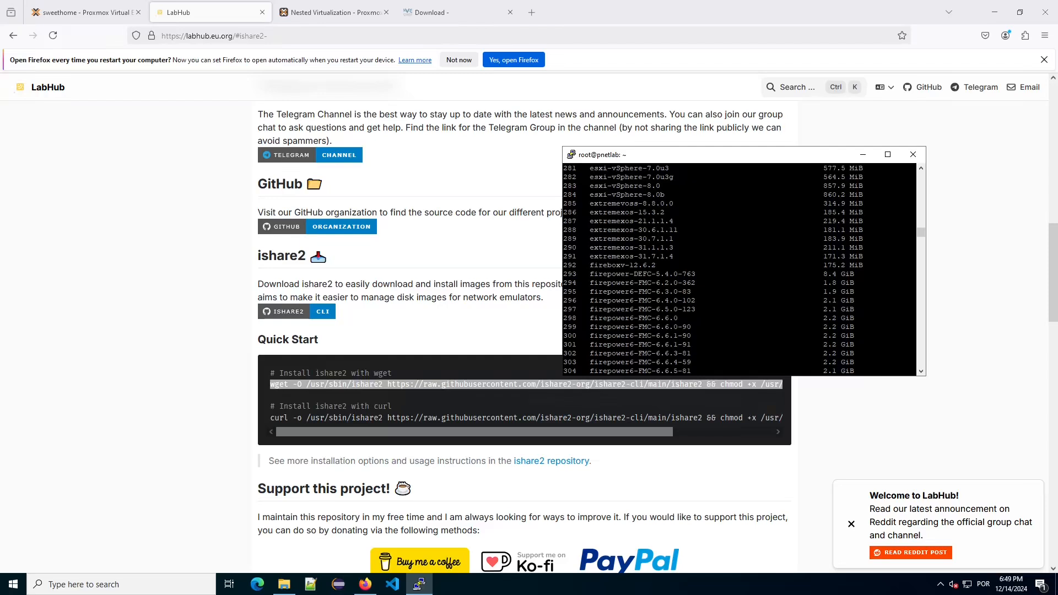
scroll(739, 269, "down", 20)
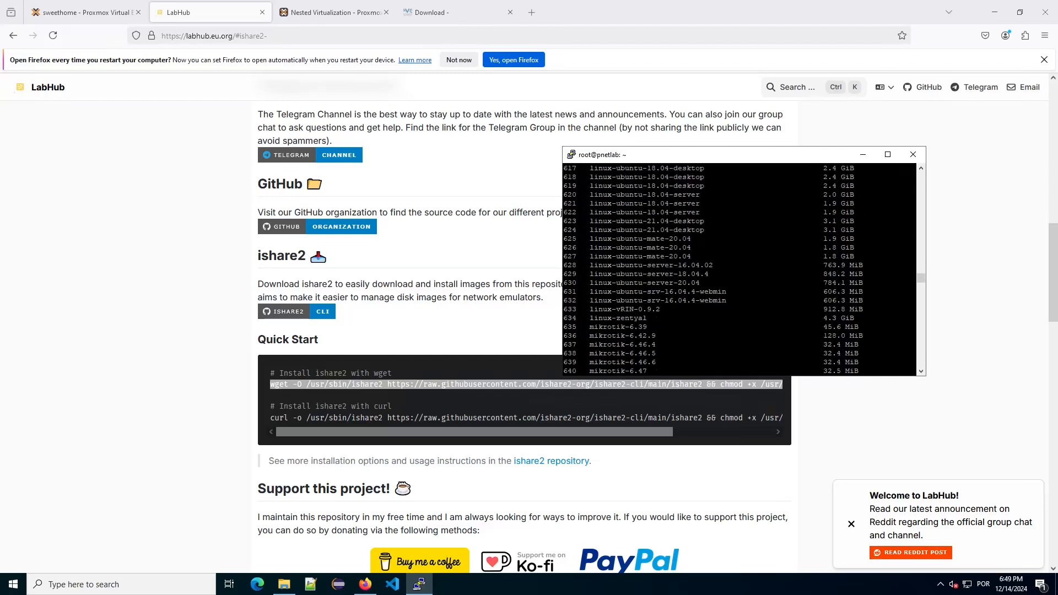
scroll(738, 269, "down", 20)
key("Return")
key("Return")
key("Return")
key("Up")
Search ishare2 for 'l2' images and pick out vIOS-L2 image ID 931 from the results.
key("BackSpace")
key("BackSpace")
key("BackSpace")
key("BackSpace")
type("12")
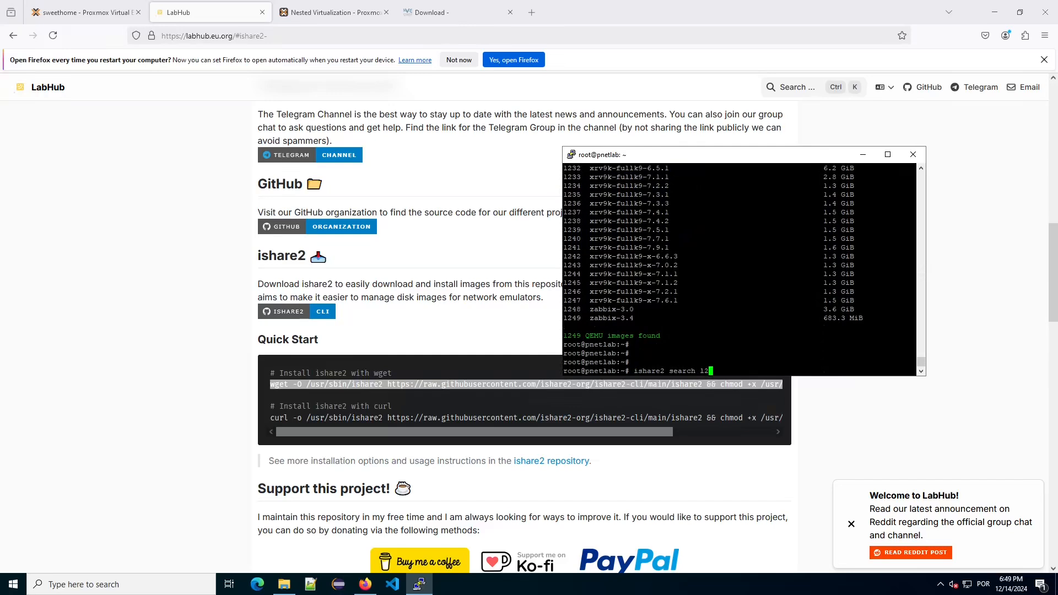
key("Return")
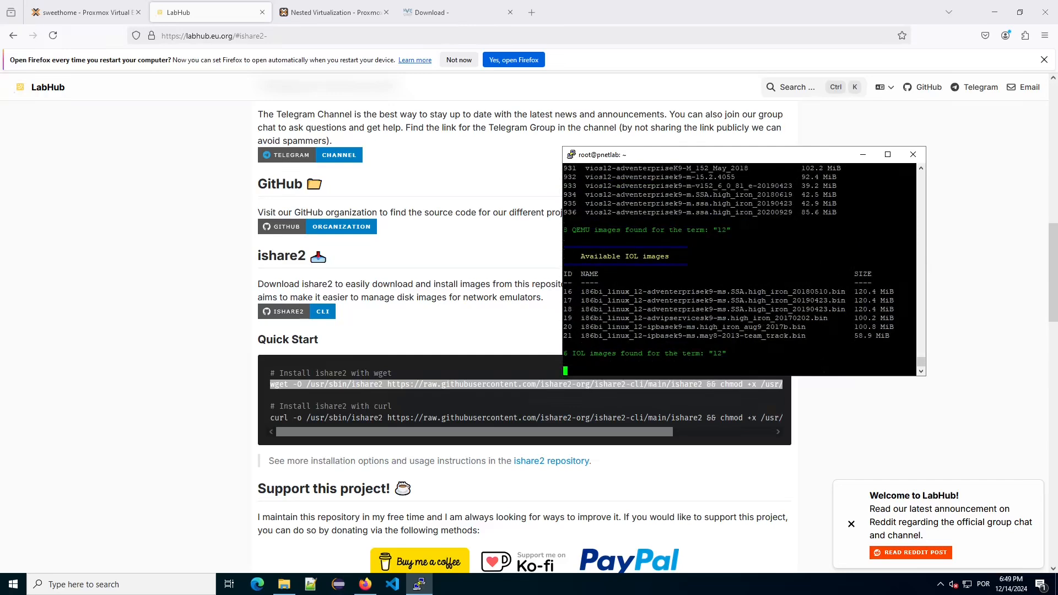
scroll(739, 269, "up", 8)
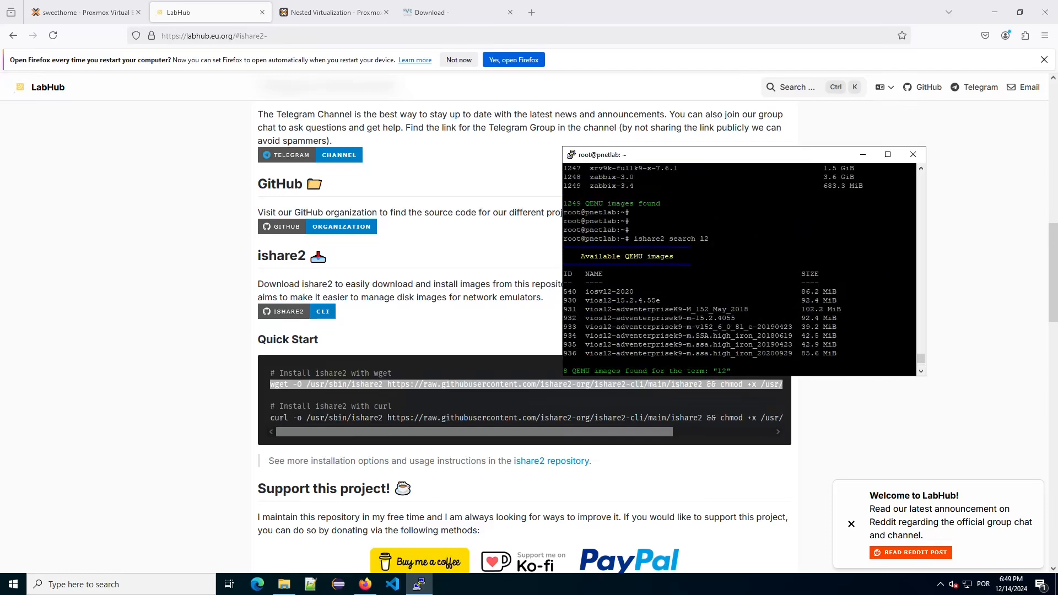
scroll(739, 269, "down", 4)
scroll(739, 269, "up", 4)
scroll(738, 269, "down", 4)
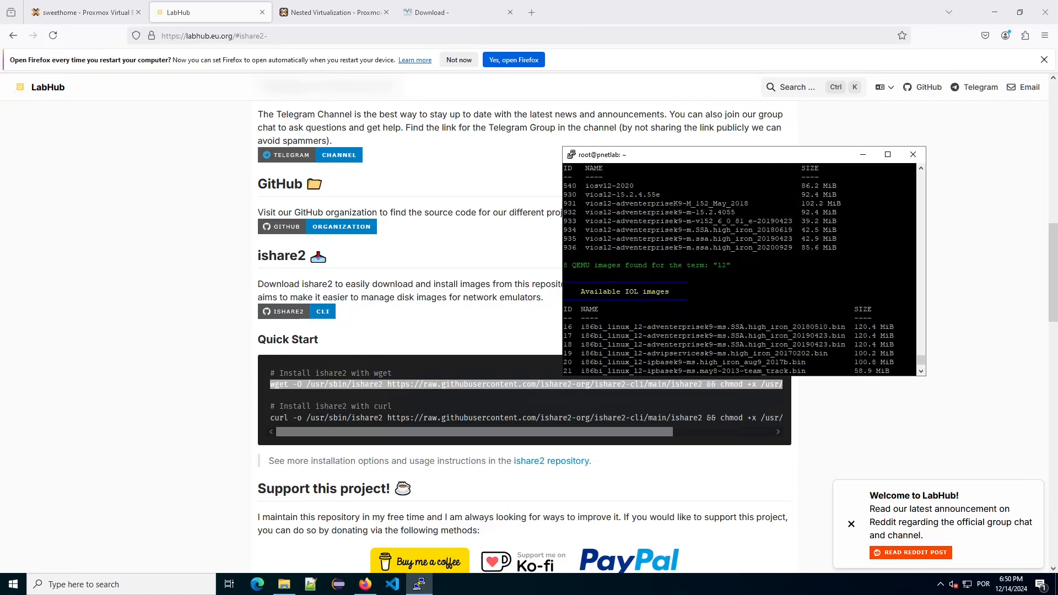
double_click(570, 204)
type("i")
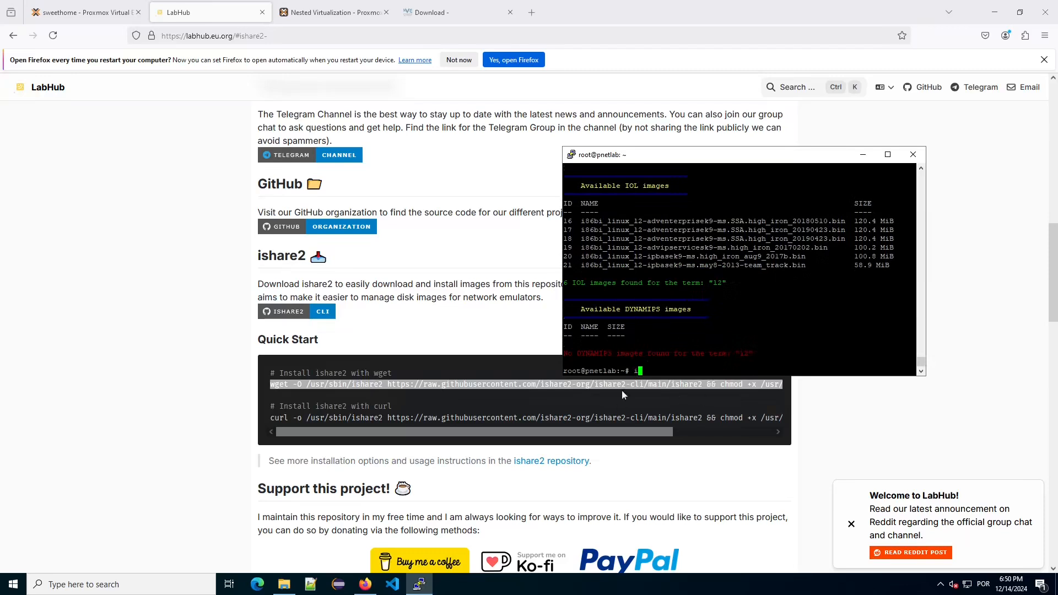
Load the PNETLab server at 192.168.1.250 in a new tab and choose Offline Mode.
left_click(530, 18)
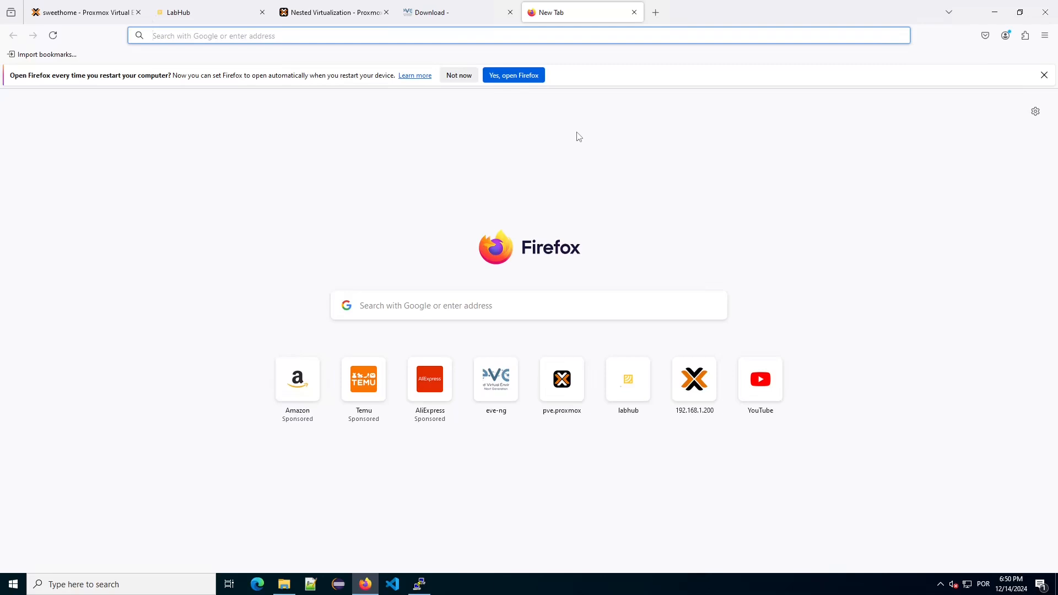
type("192.168.")
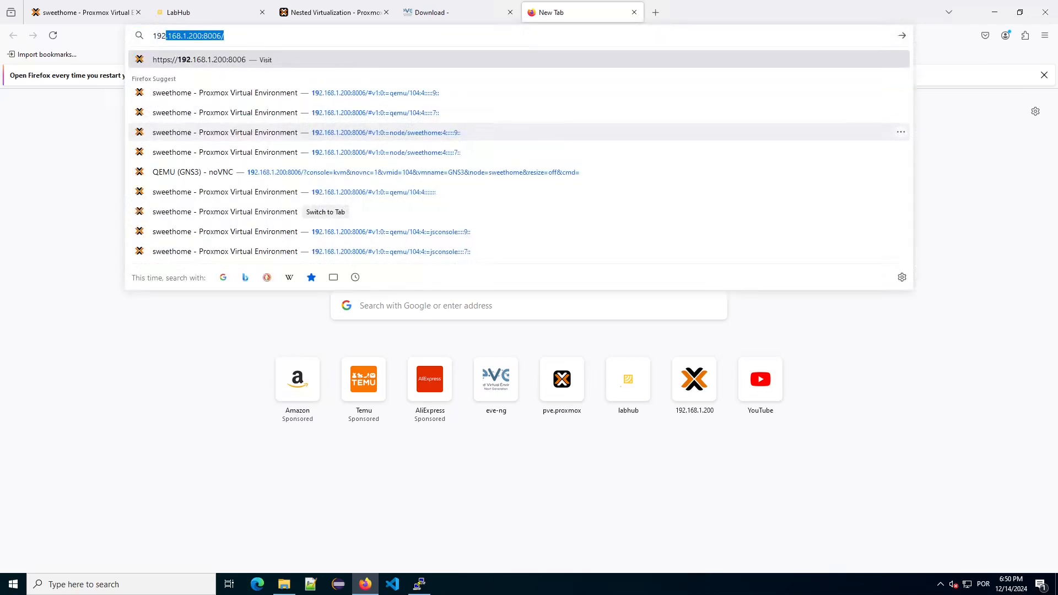
type("1.250")
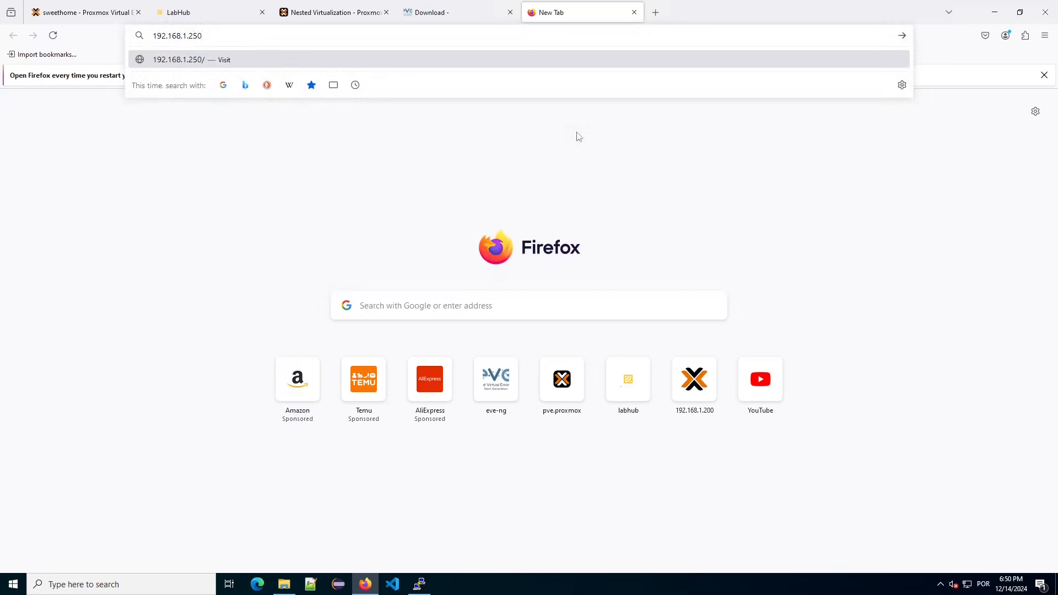
key("Return")
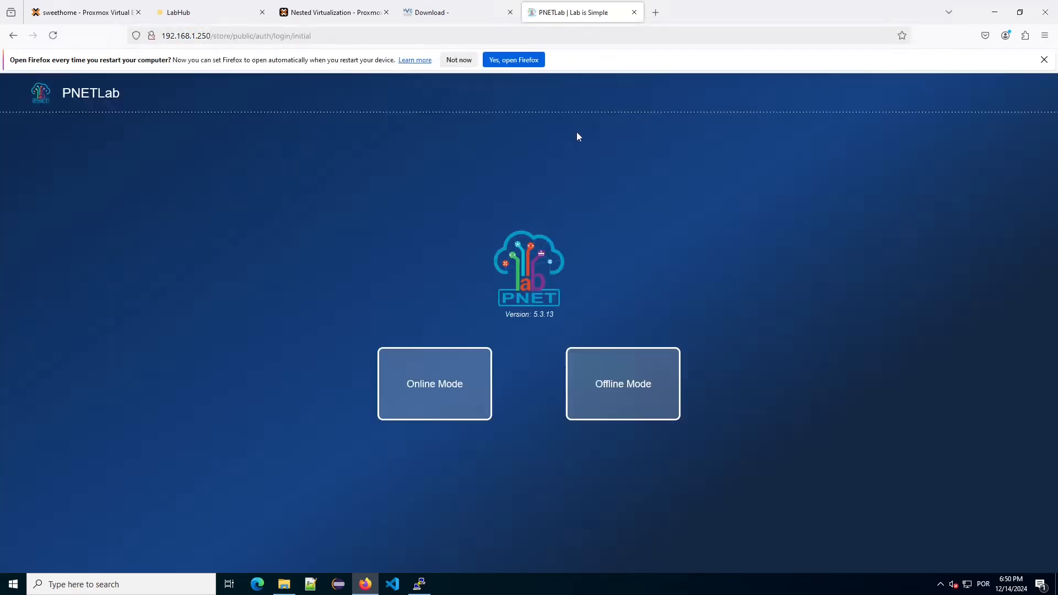
left_click(640, 386)
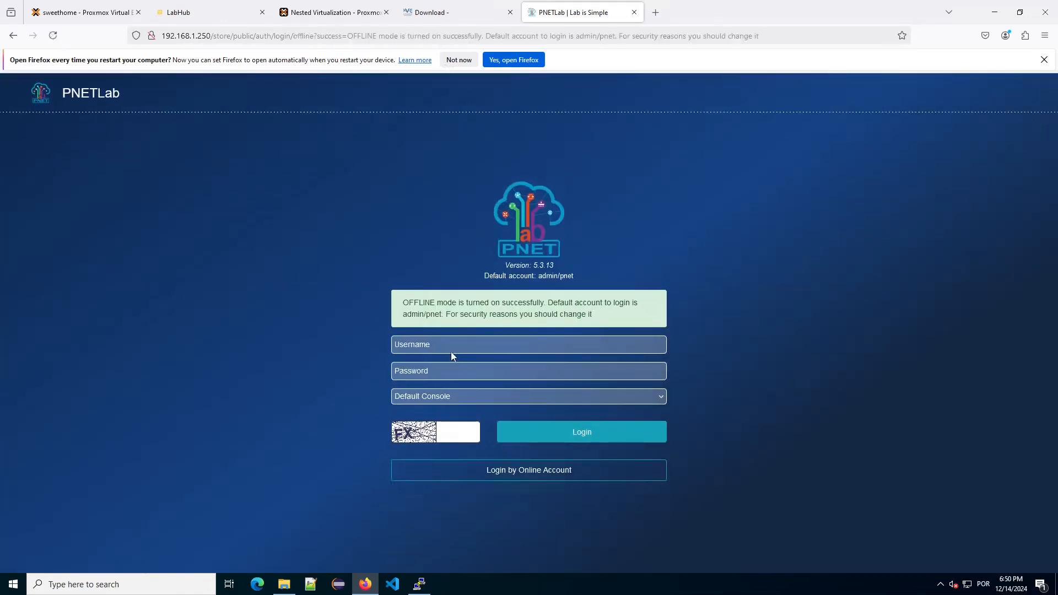
Log in with the default admin account and start a new lab named 'Test'.
left_click(439, 344)
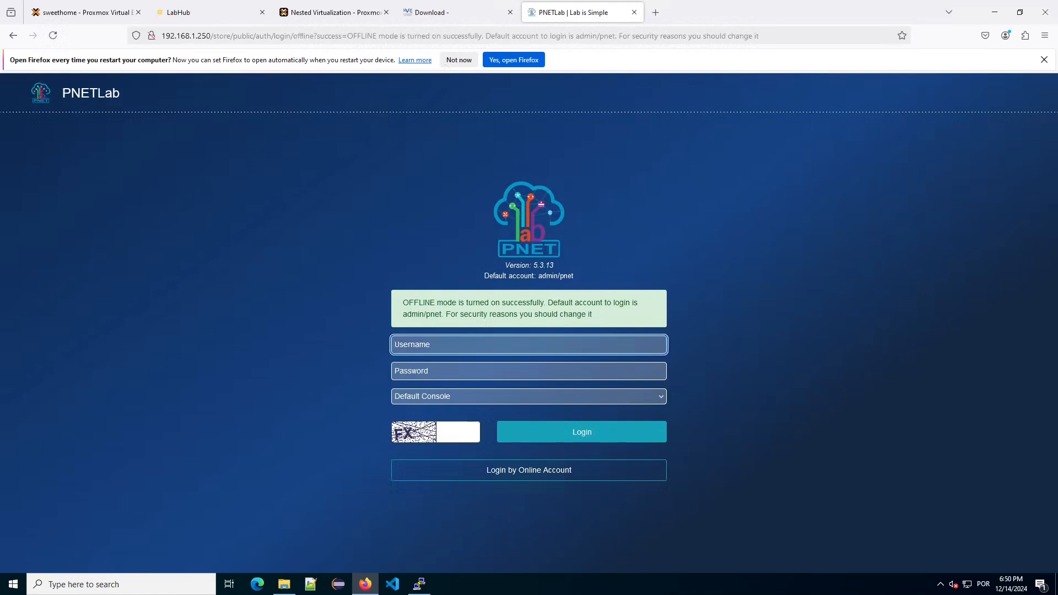
type("admin")
key("Tab")
type("pnet")
key("Tab")
key("Tab")
type("F")
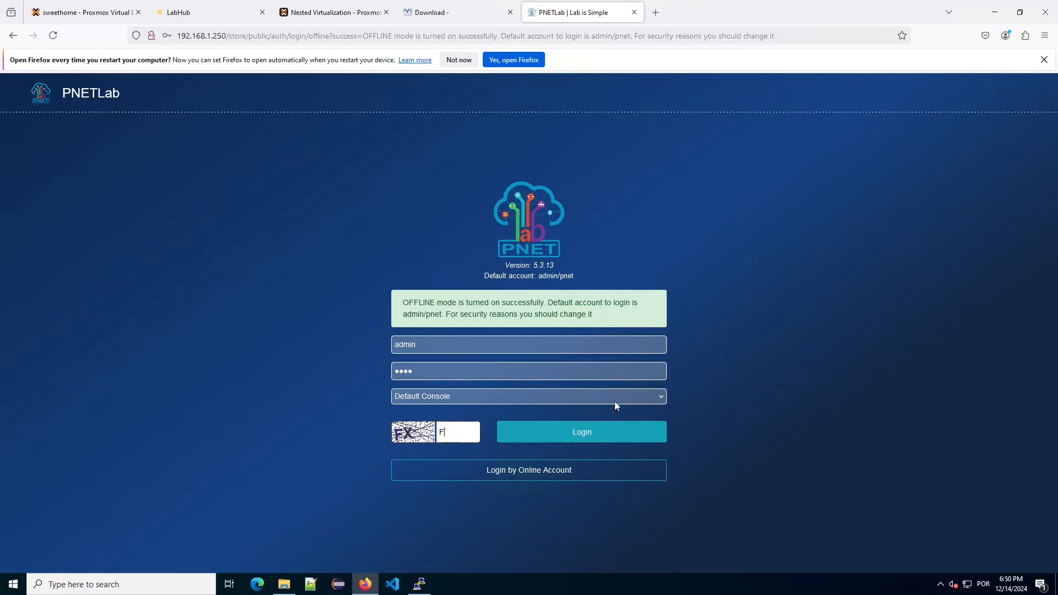
type("X")
left_click(559, 436)
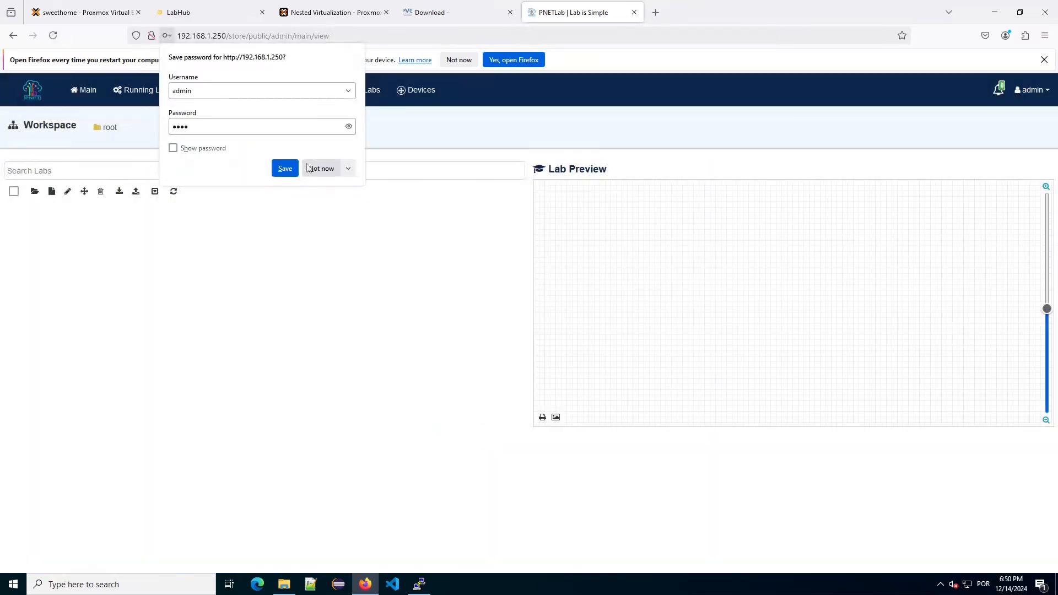
left_click(322, 168)
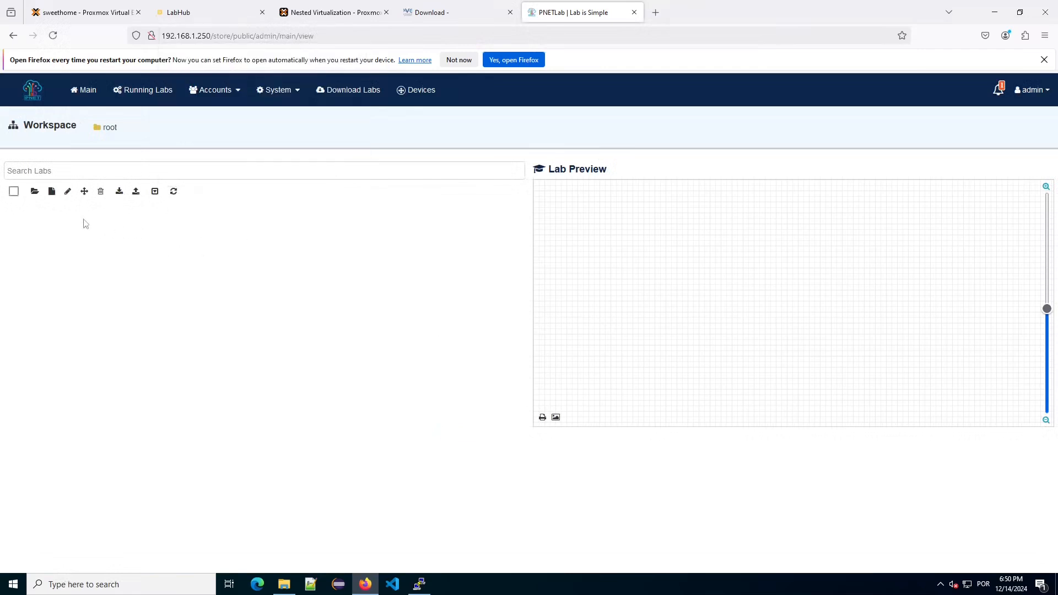
left_click(51, 192)
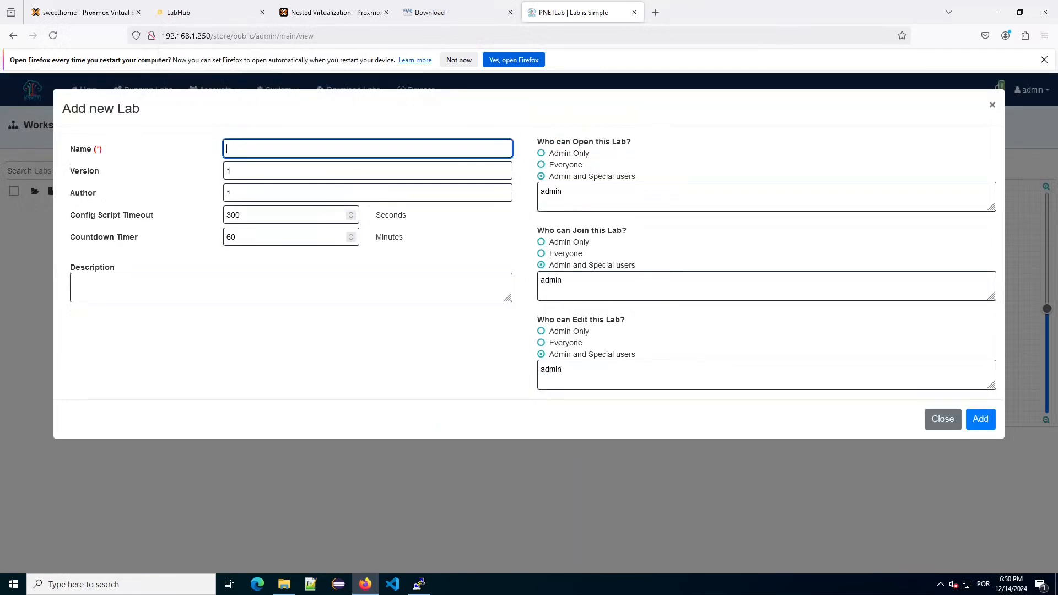
type("Test")
Create the Test lab and confirm the new-node templates list only Docker.io and Virtual PC (VPCS).
left_click(981, 420)
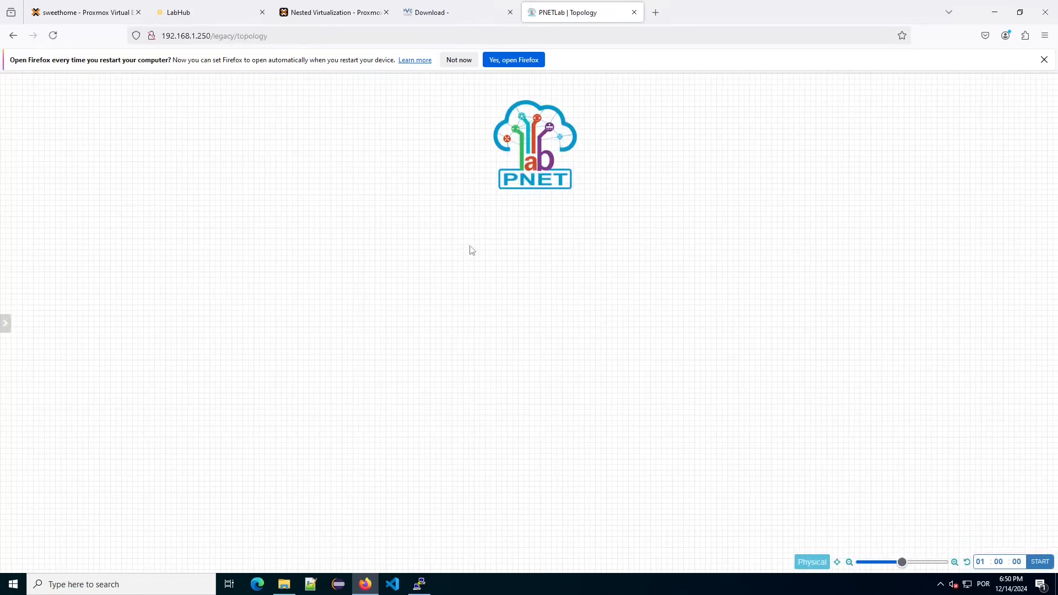
right_click(379, 198)
left_click(402, 218)
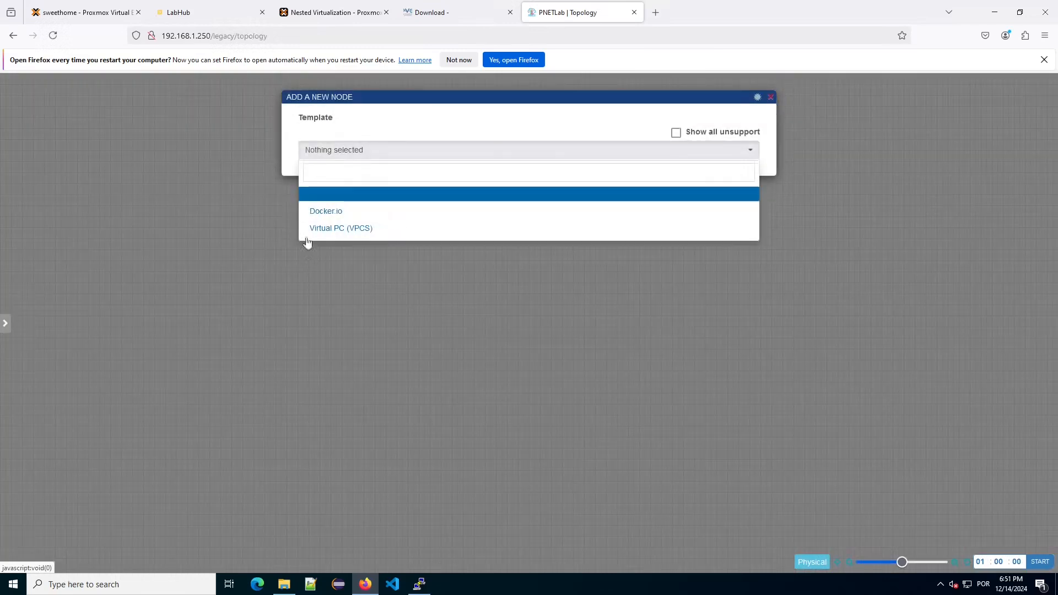
left_click(476, 355)
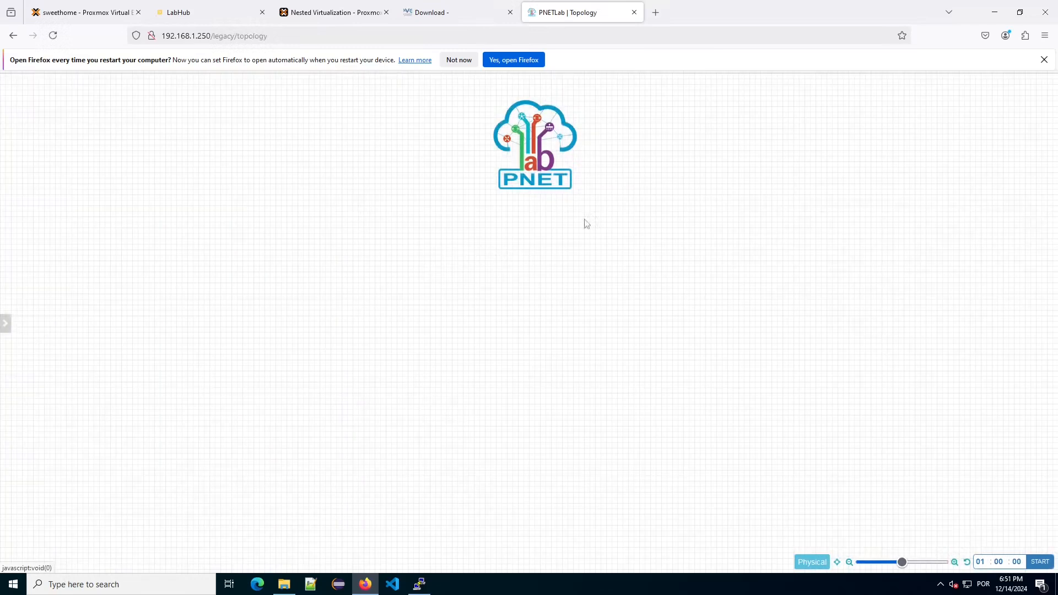
right_click(355, 200)
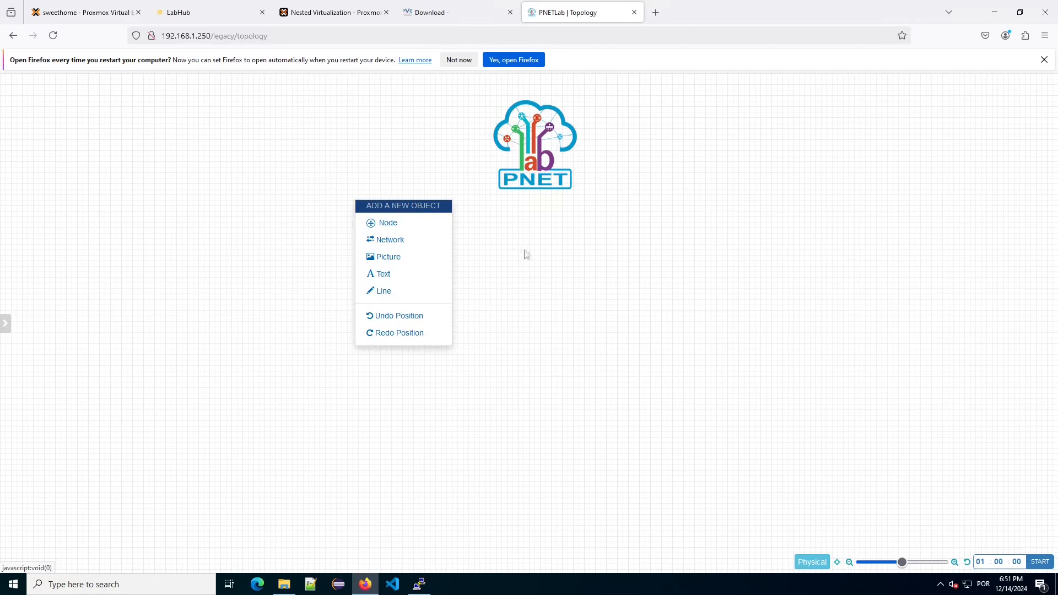
left_click(424, 230)
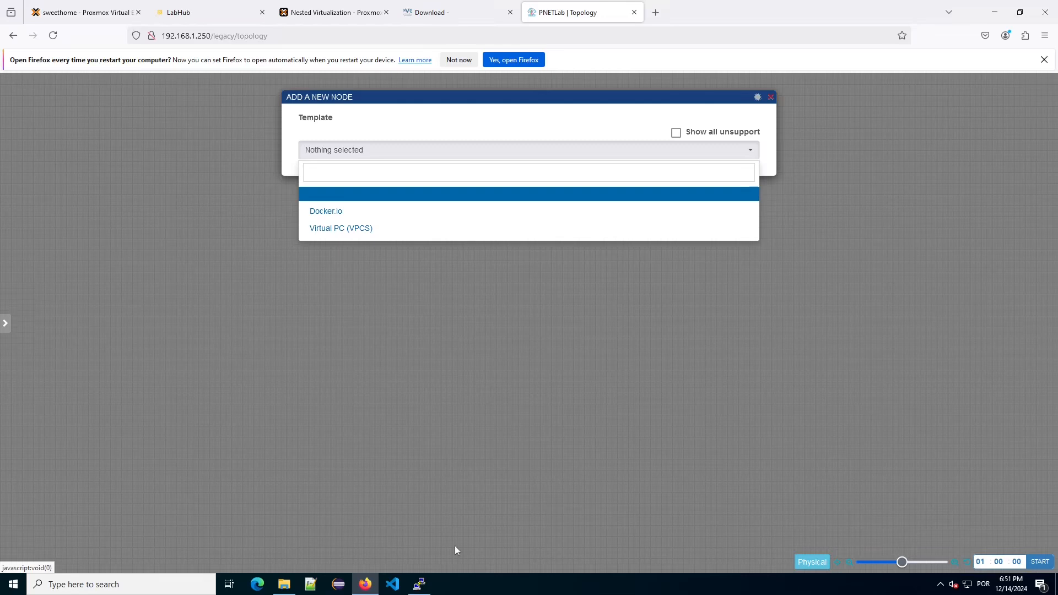
left_click(428, 591)
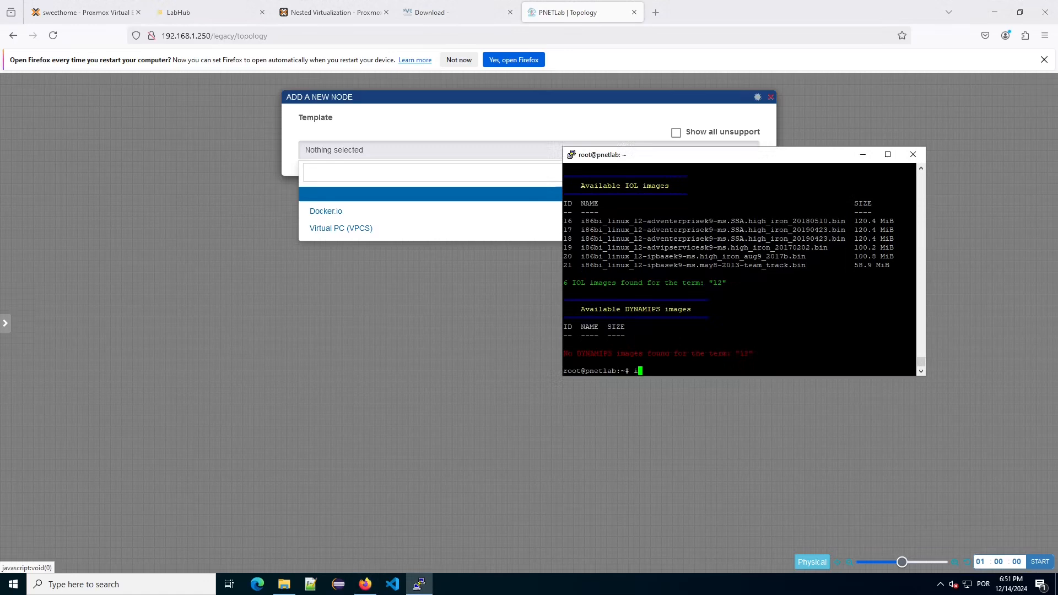
Run 'ishare2 pull qemu 931' to download the vios-l2 adventerprisek9 switch image.
scroll(739, 270, "up", 7)
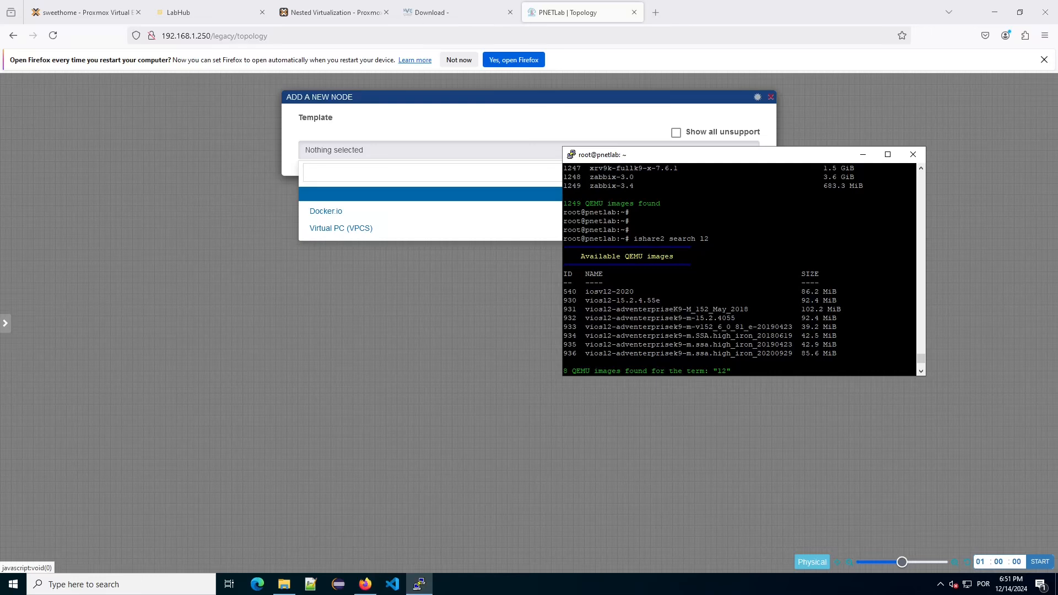
double_click(570, 309)
scroll(739, 270, "down", 8)
type("s")
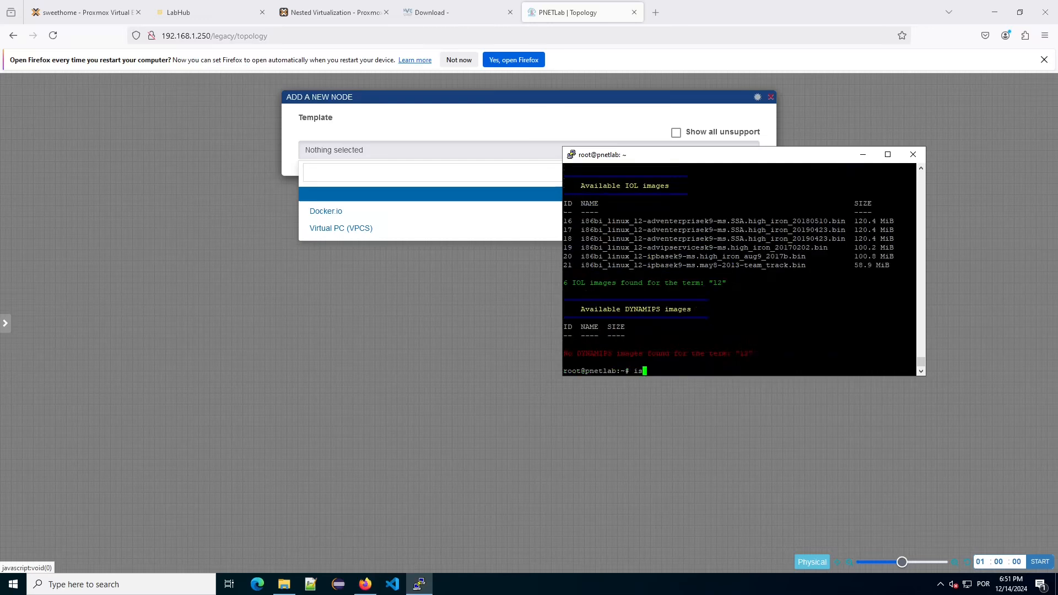
type("hare2 qemu")
key("BackSpace")
key("BackSpace")
key("BackSpace")
key("BackSpace")
key("BackSpace")
type("pull qemu 931")
key("Return")
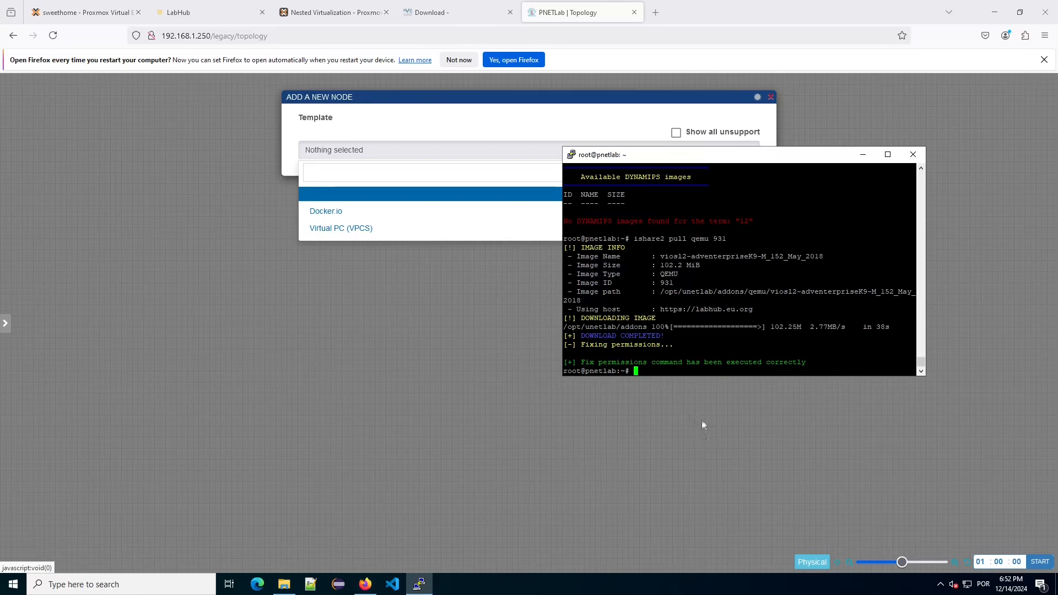
Reload the topology, add a Cisco vIOS Switch node named Switch, save it, and start it.
left_click(455, 150)
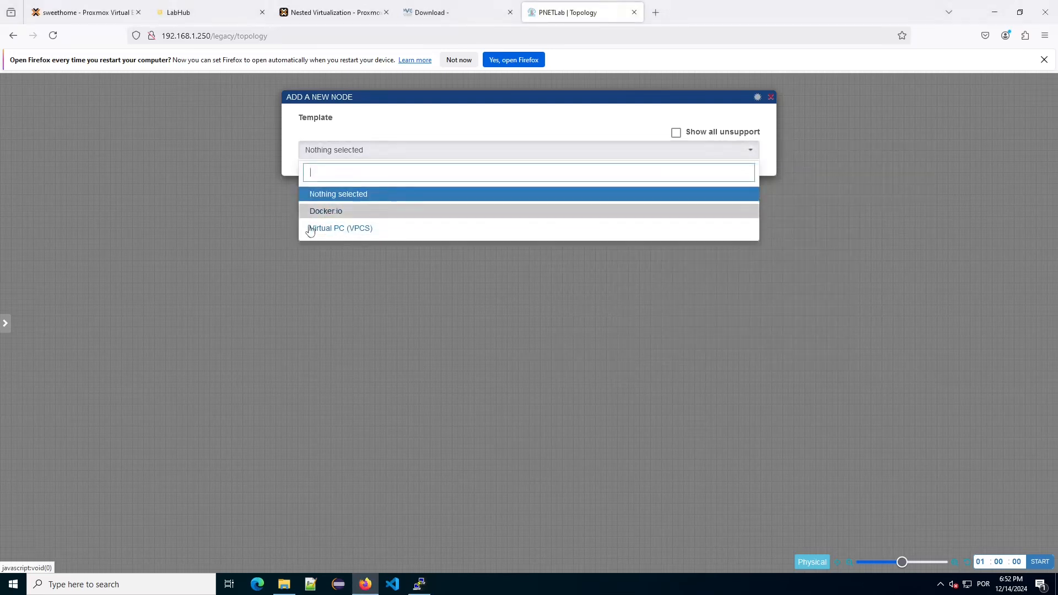
left_click(53, 35)
right_click(341, 218)
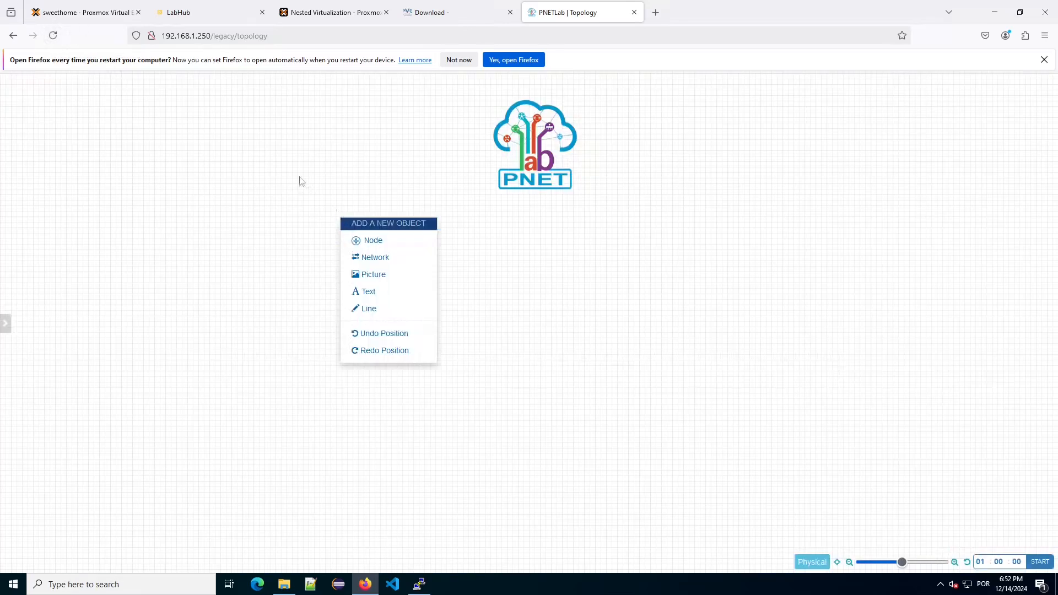
left_click(363, 243)
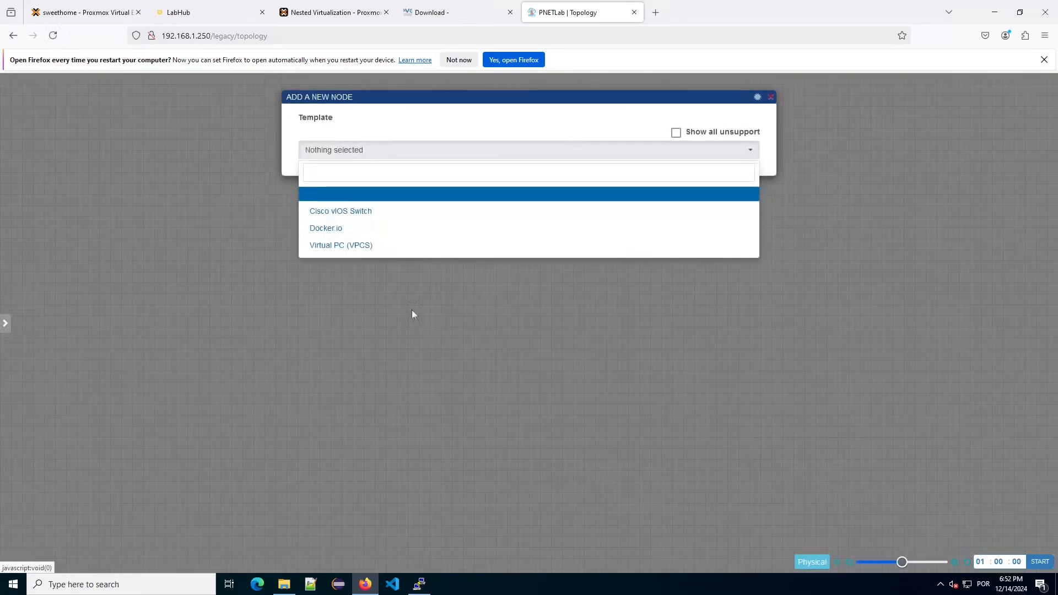
left_click(340, 213)
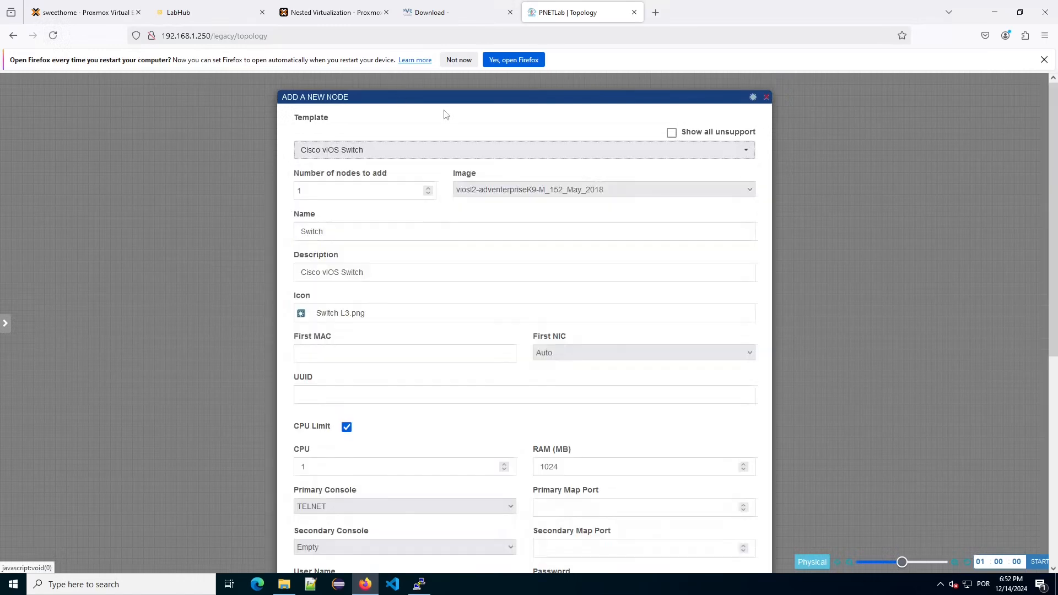
scroll(442, 217, "down", 5)
scroll(560, 506, "down", 2)
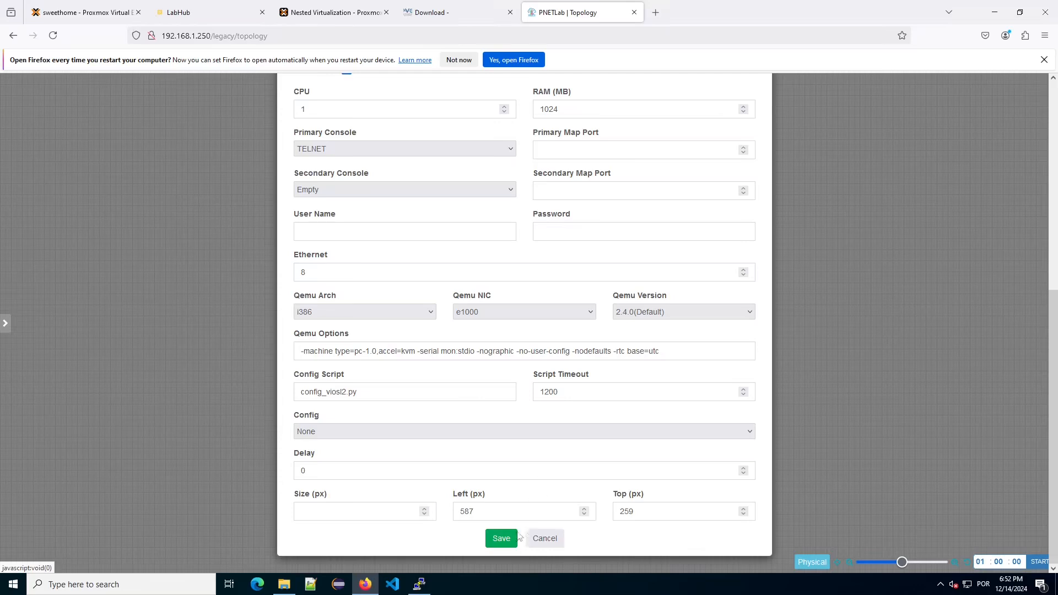
left_click(501, 539)
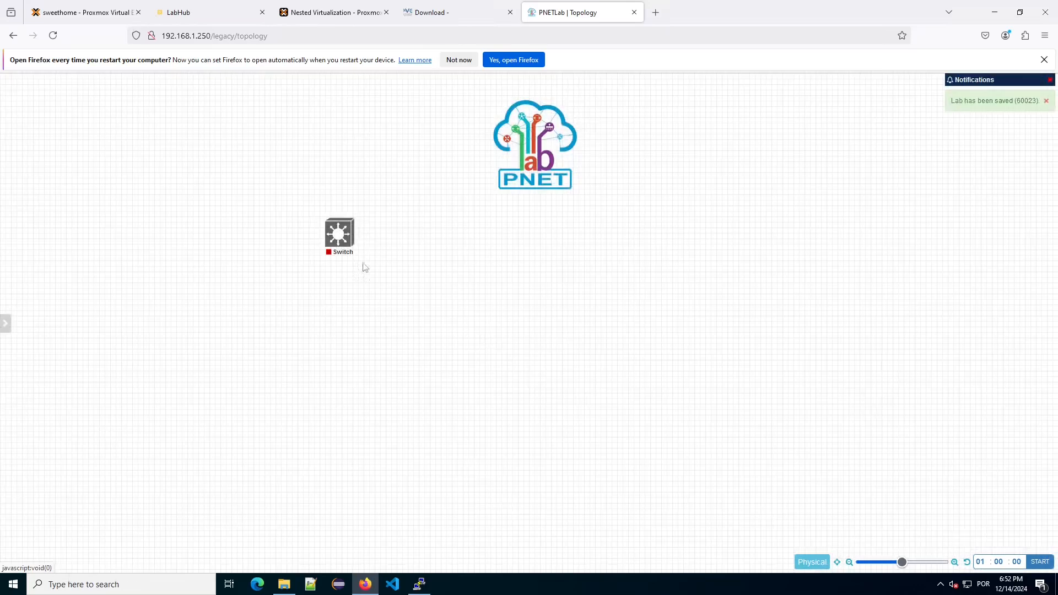
left_click(330, 214)
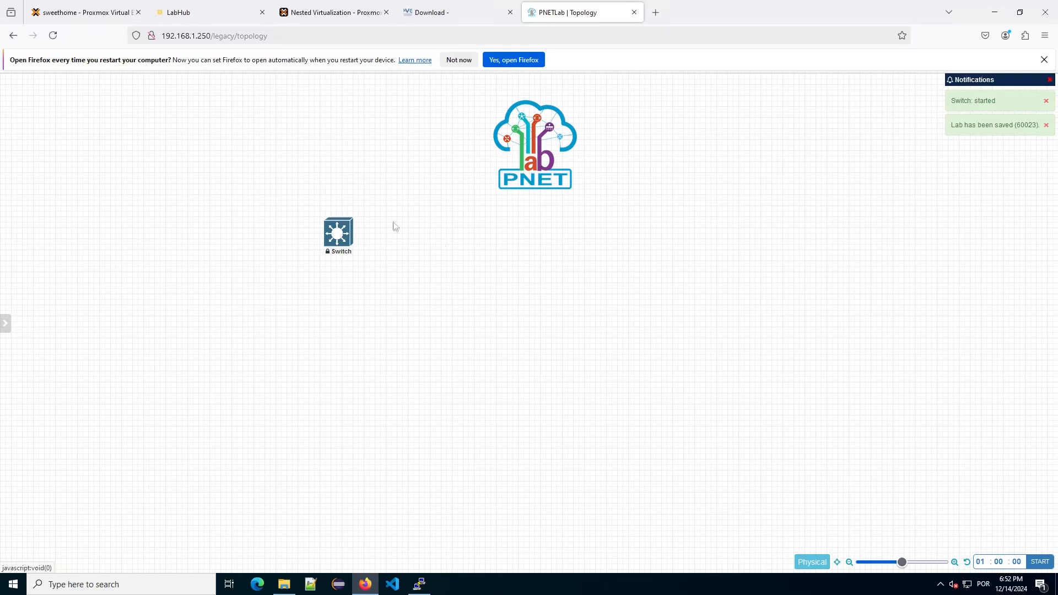
mouse_move(345, 234)
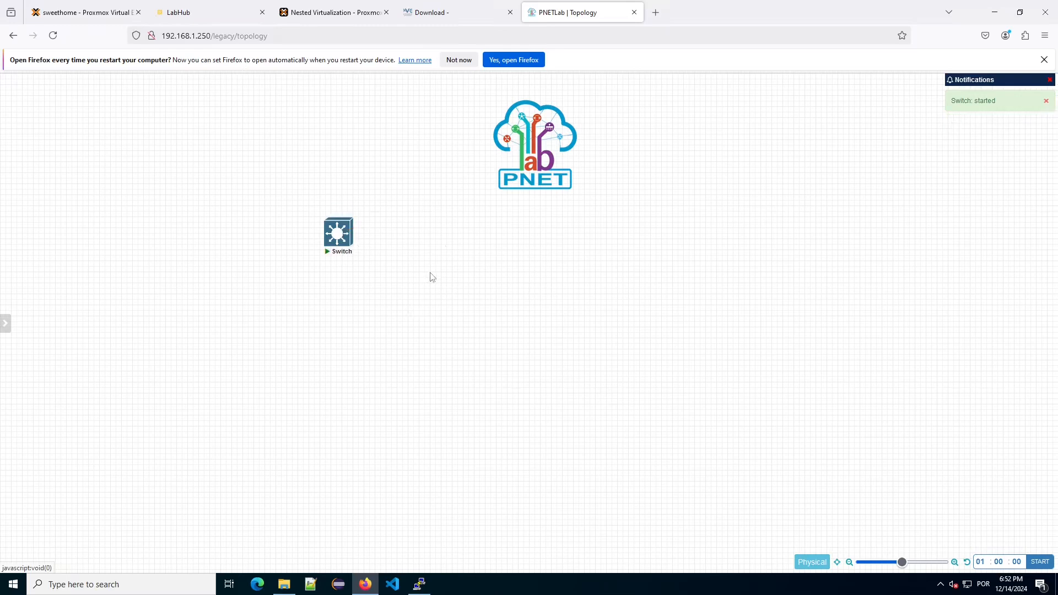
Open the Switch node's telnet console and move its window off the node.
left_click(338, 233)
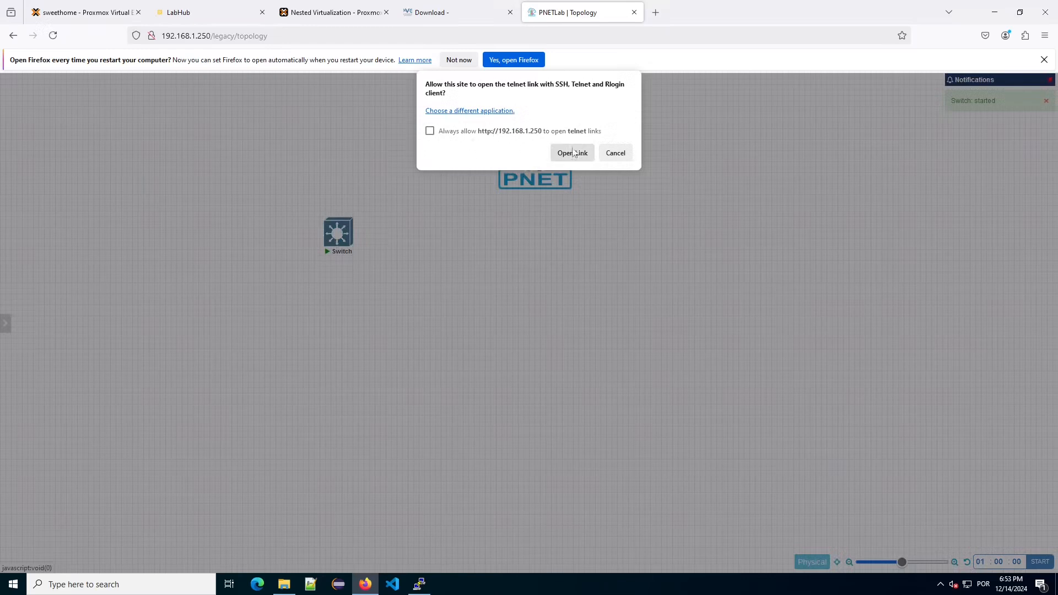
left_click(573, 153)
left_click_drag(272, 113, 645, 230)
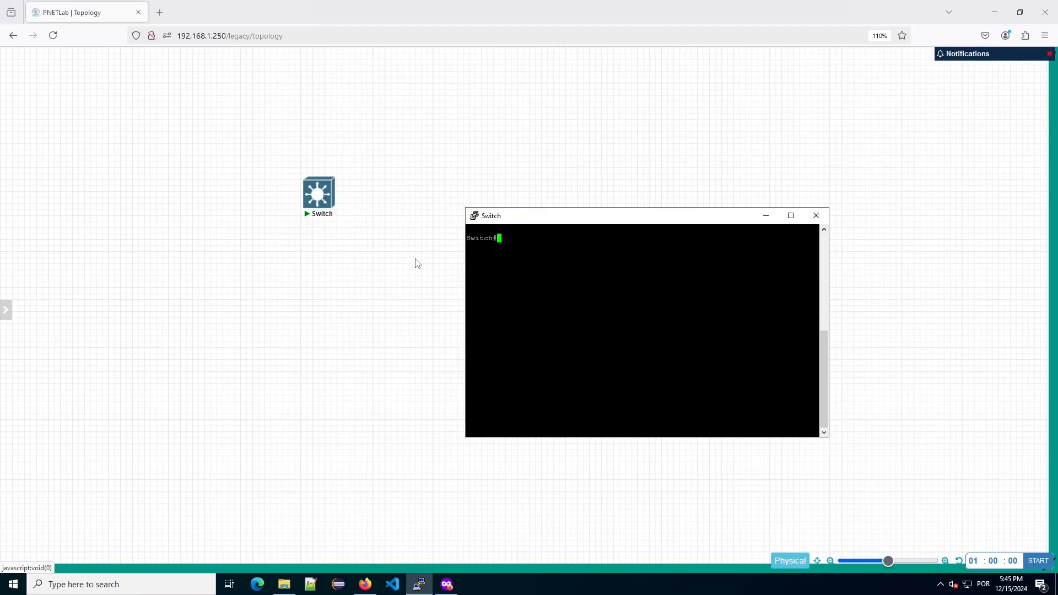
Run 'show ip int br' and 'show version' to see unassigned Gi0/0–Gi1/3 and vios_l2 IOS 15.2.
type("show ip int br")
key("Return")
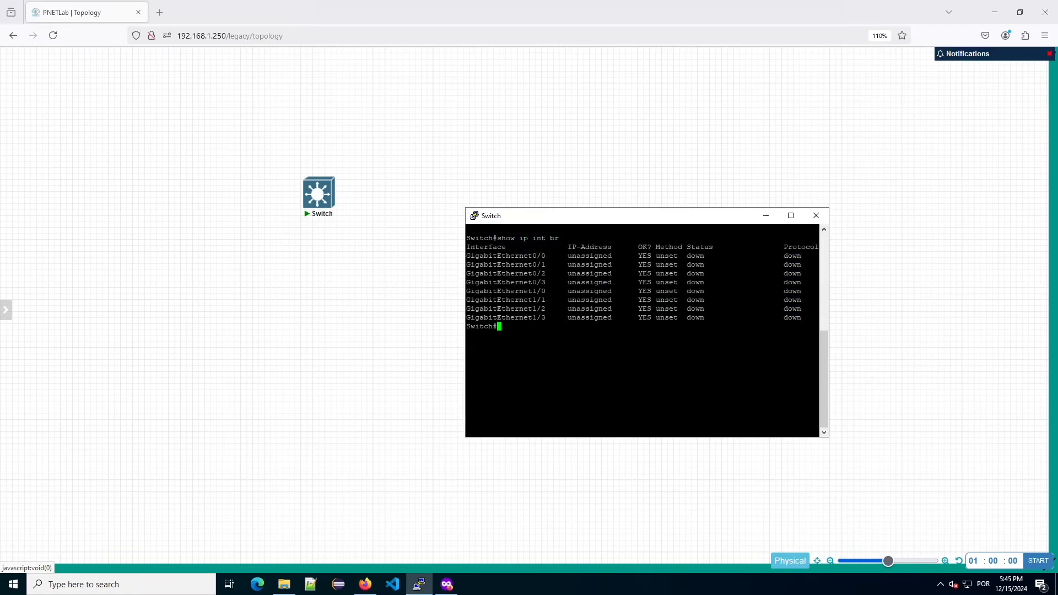
key("Return")
key("Return")
key("Return")
type("show version")
key("Return")
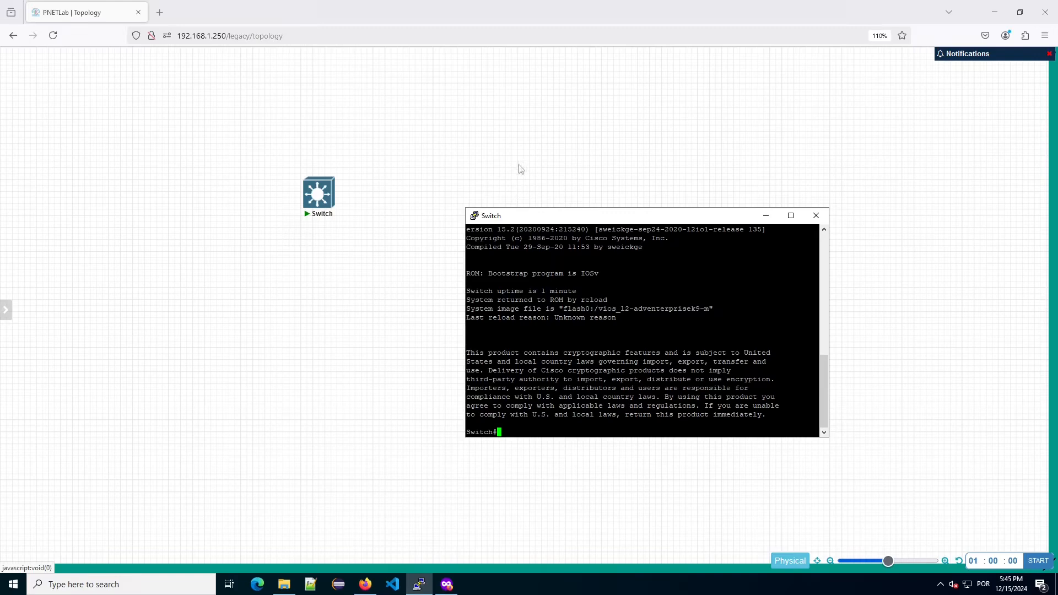
Add a Management(Cloud0) network named Net and connect it to the Switch's Gi0/0.
left_click(402, 223)
right_click(420, 145)
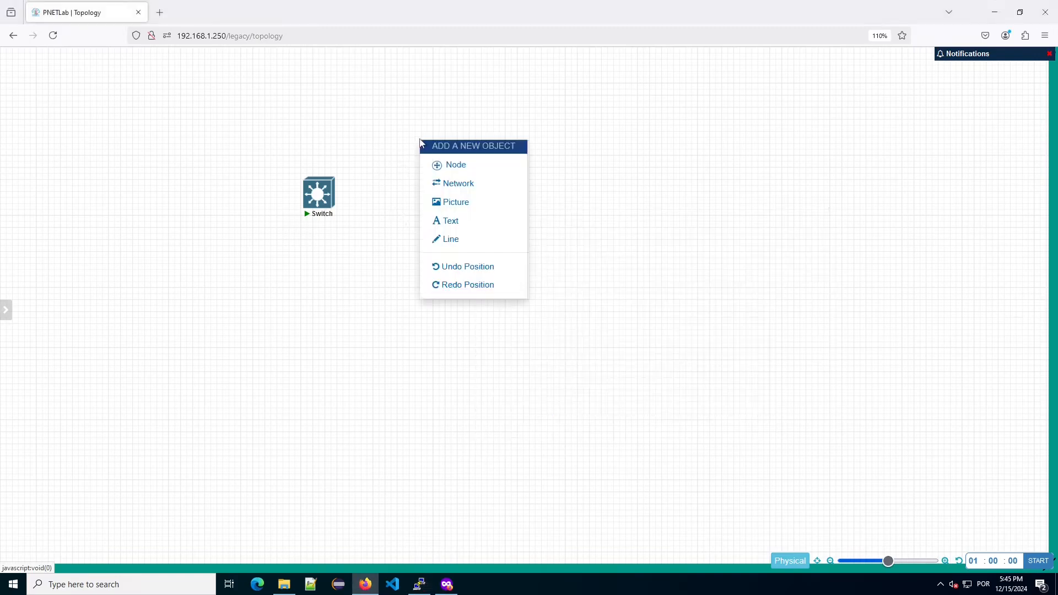
left_click(392, 137)
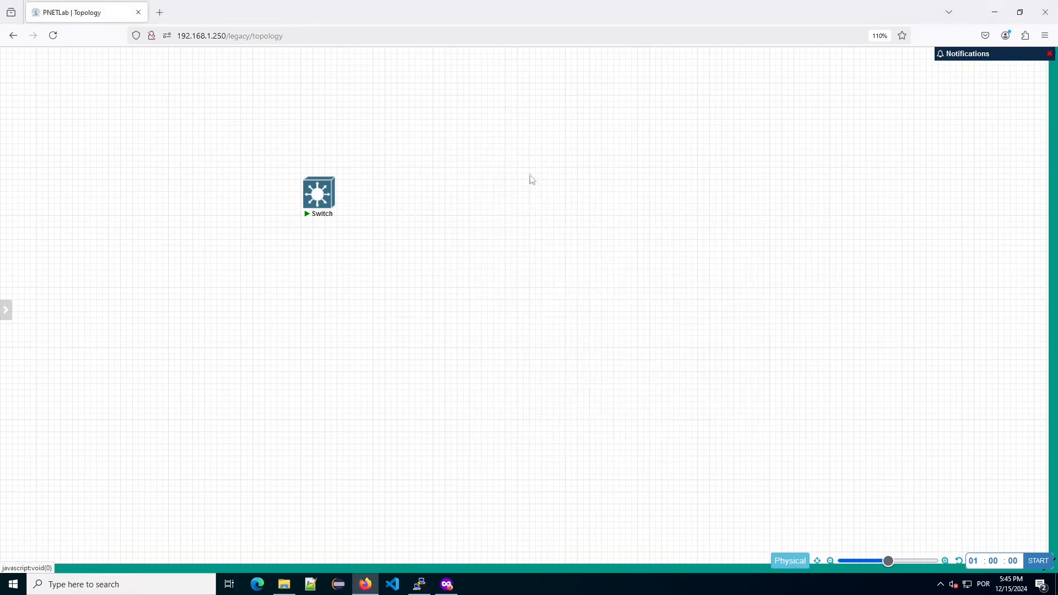
right_click(386, 195)
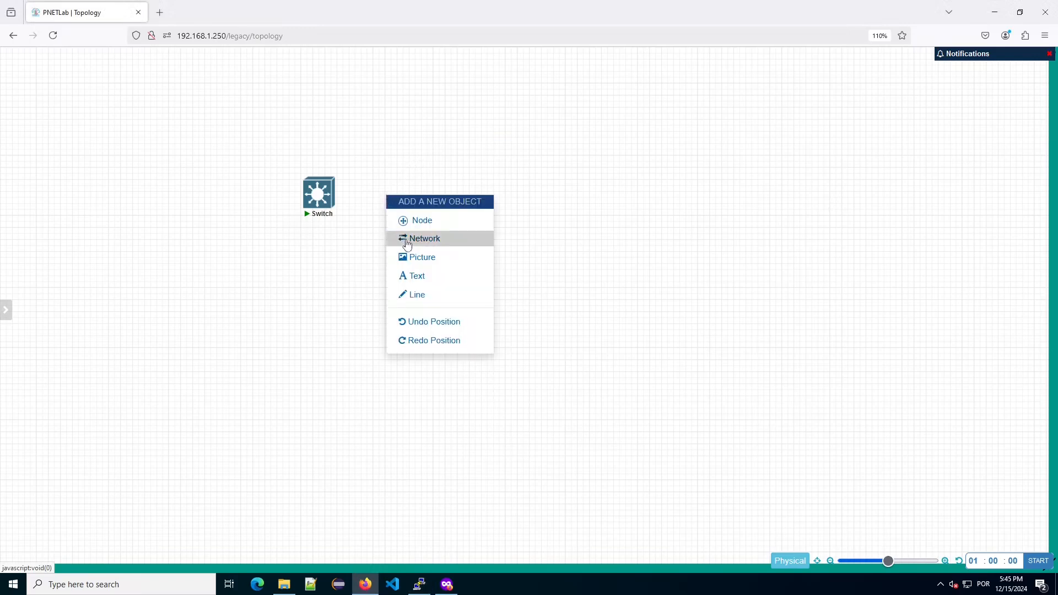
left_click(410, 240)
left_click(492, 170)
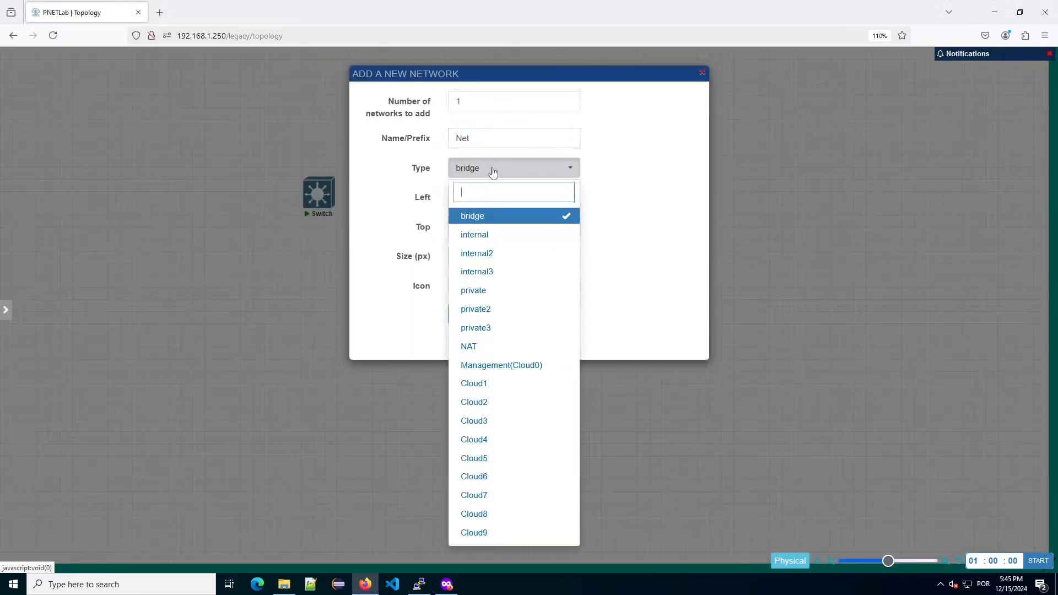
left_click(537, 366)
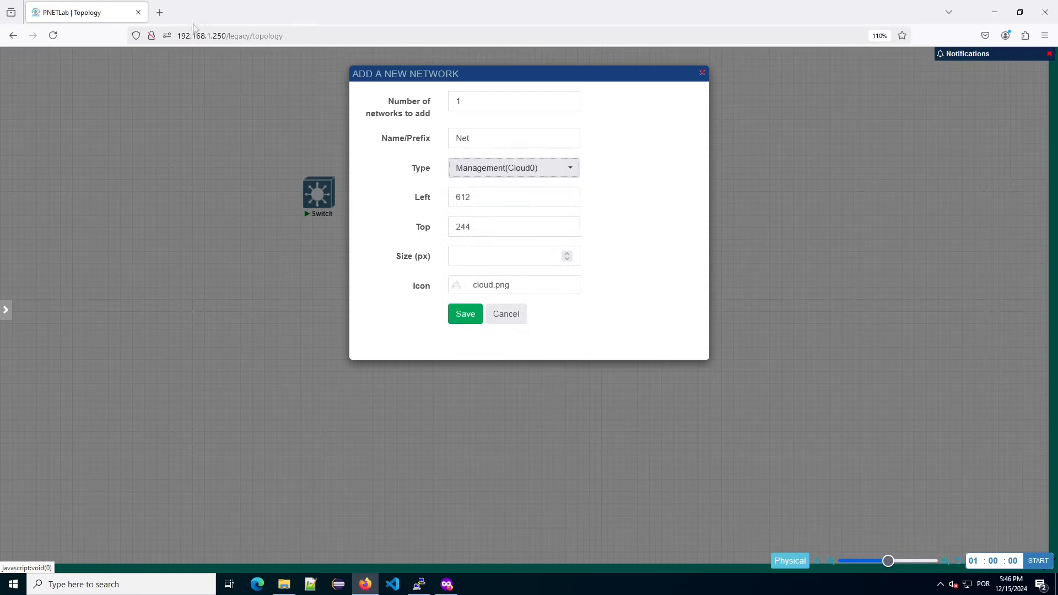
left_click(477, 318)
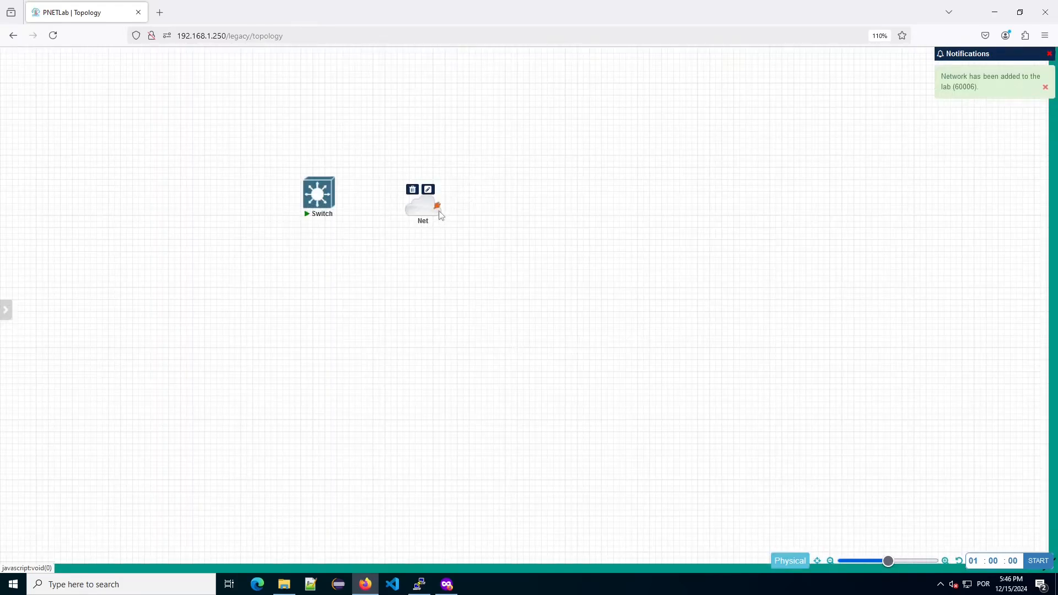
left_click_drag(437, 206, 327, 205)
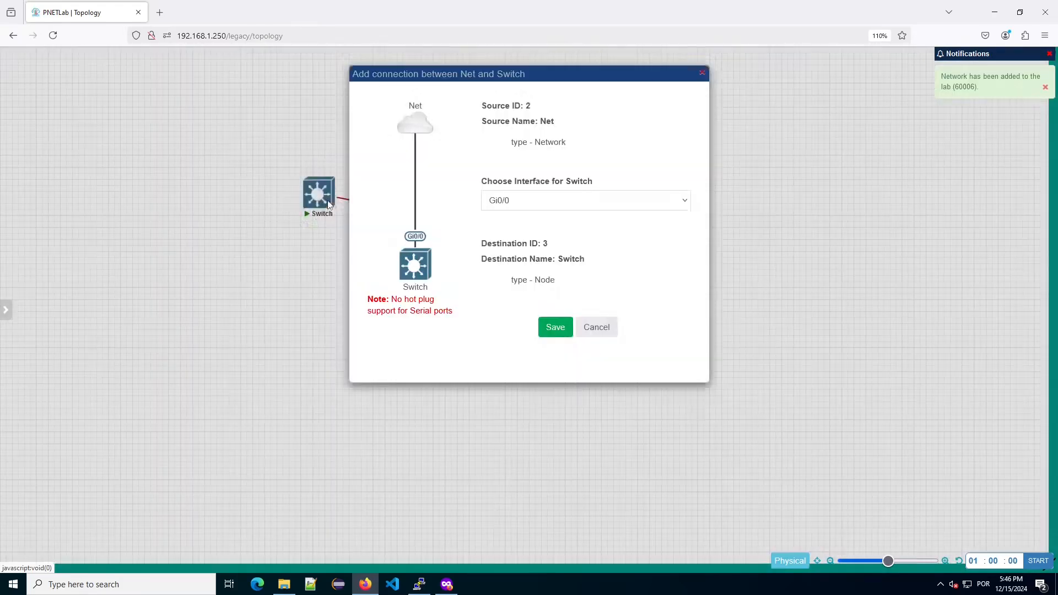
left_click(555, 327)
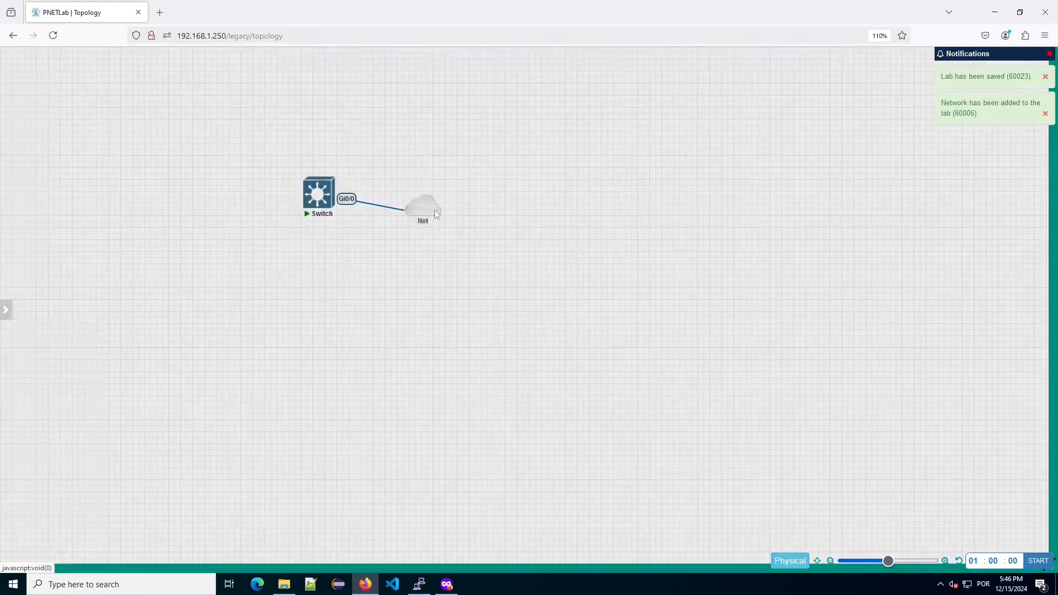
Configure Gi0/0 with 'no switchport' and 'ip add dhcp', then exit configuration mode.
key("Return")
key("Return")
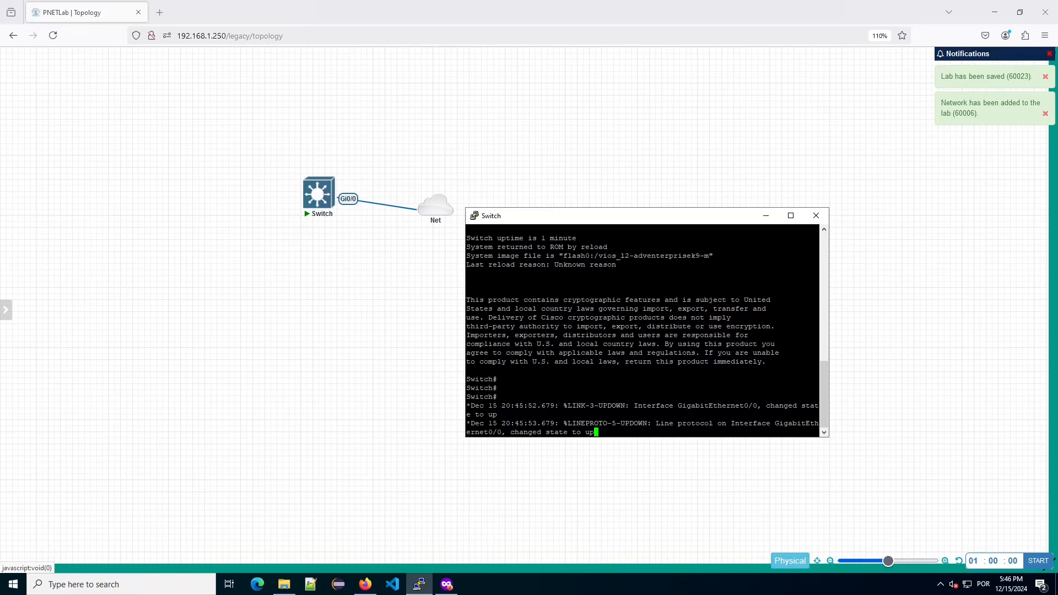
key("Return")
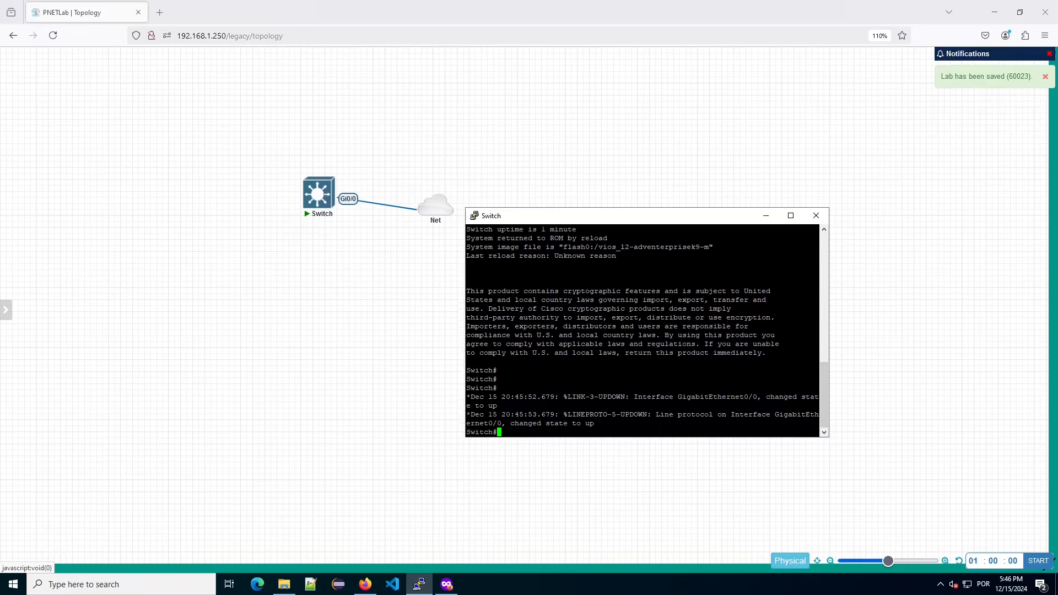
key("Return")
type("conf t")
key("Return")
type("int ")
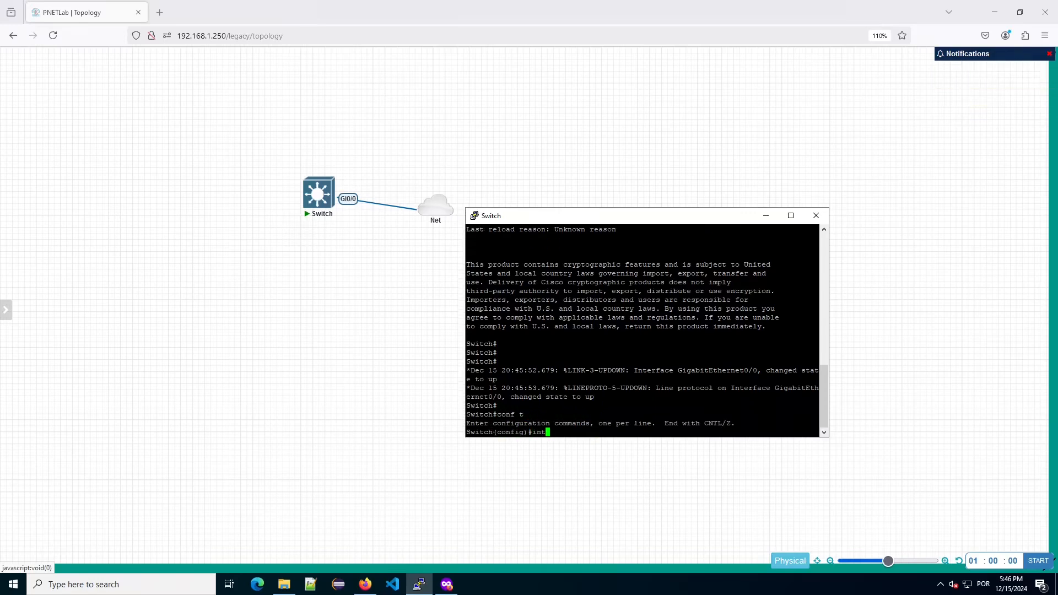
type("gig0/0")
key("Return")
type("no swit")
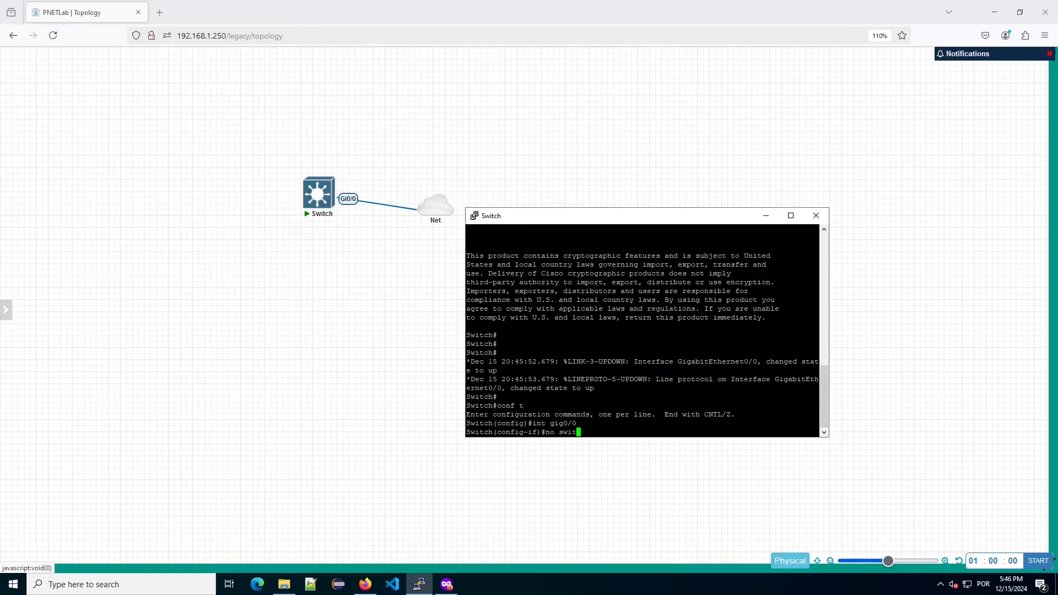
type("chport")
key("Return")
type("ip add dhcp")
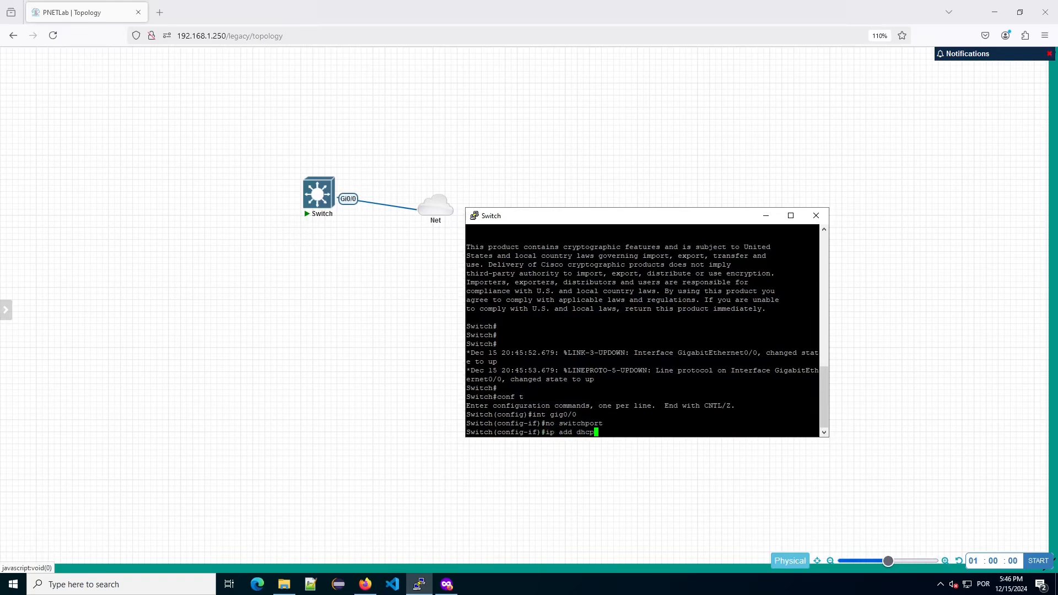
key("Return")
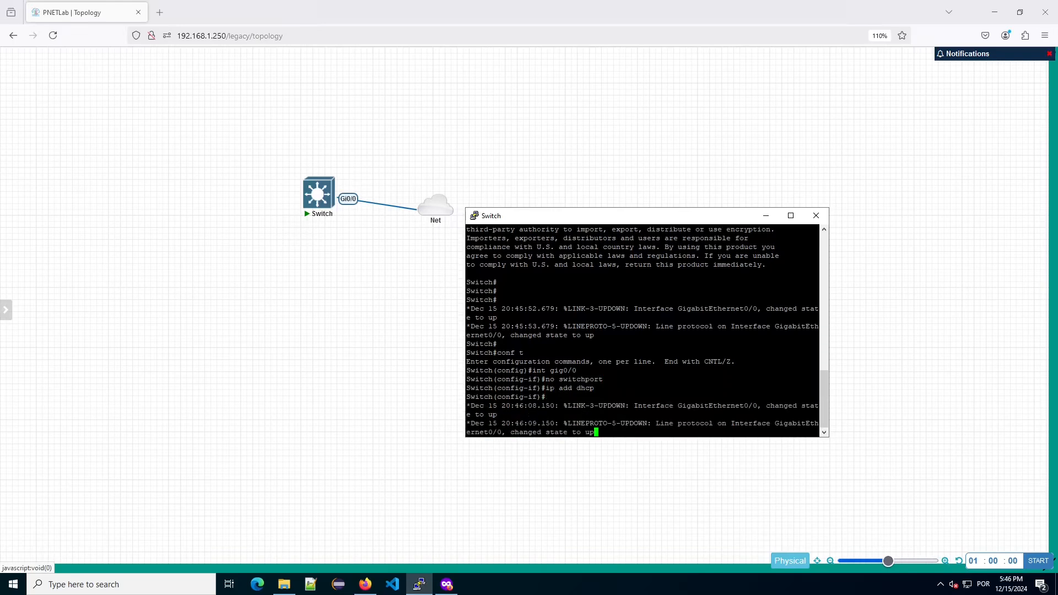
key("Return")
key("Return")
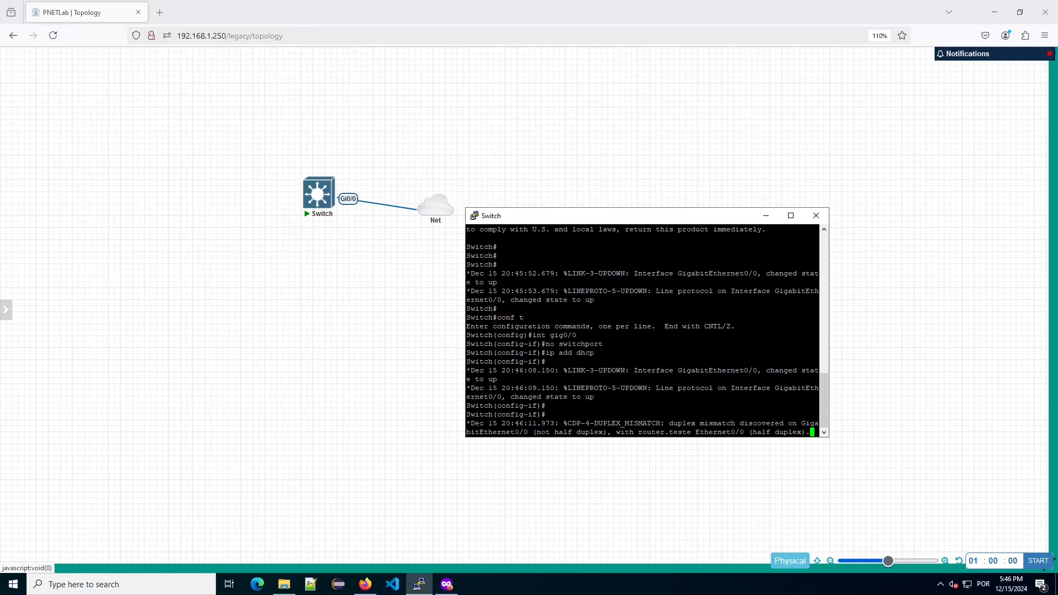
key("Return")
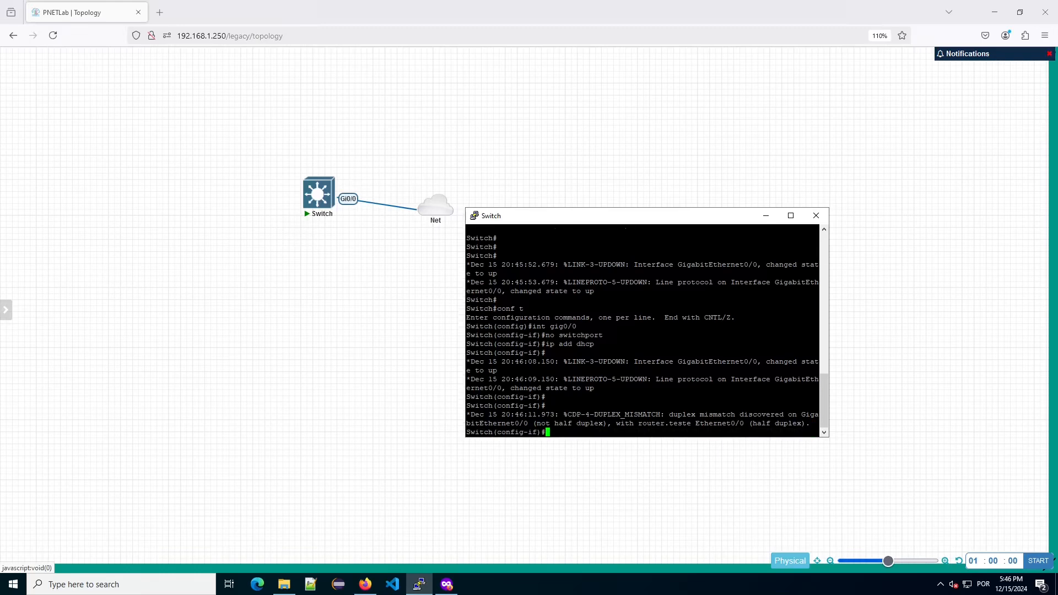
key("Return")
key("Return")
key("Return")
type("end")
key("Return")
key("Return")
Note the DHCP address 192.168.1.34 and successfully ping 192.168.1.1 and 1.1.1.1.
type("sh")
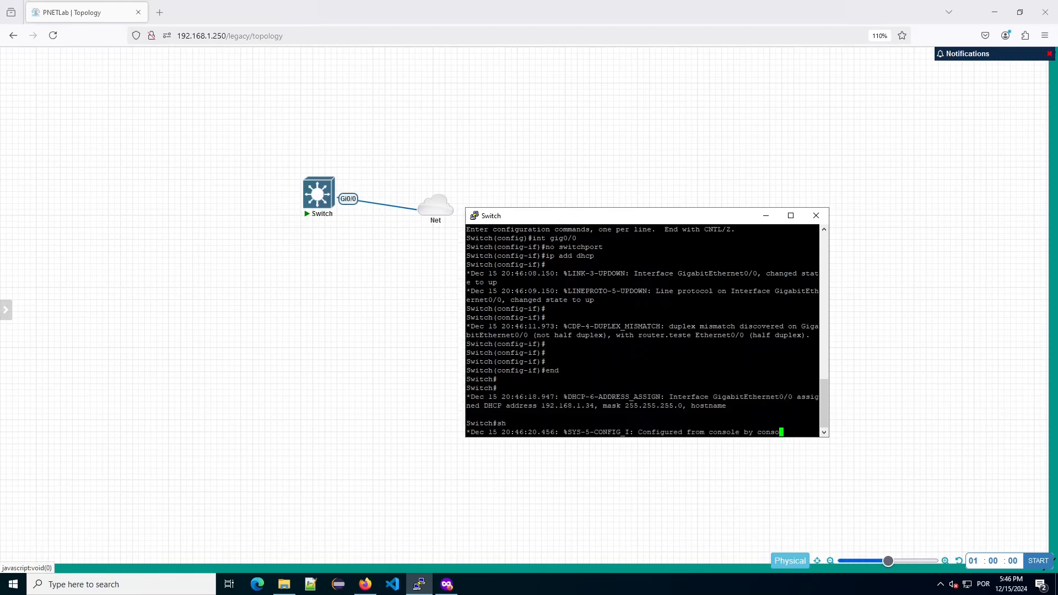
double_click(568, 407)
key("Return")
type("ping 192.168.1.1")
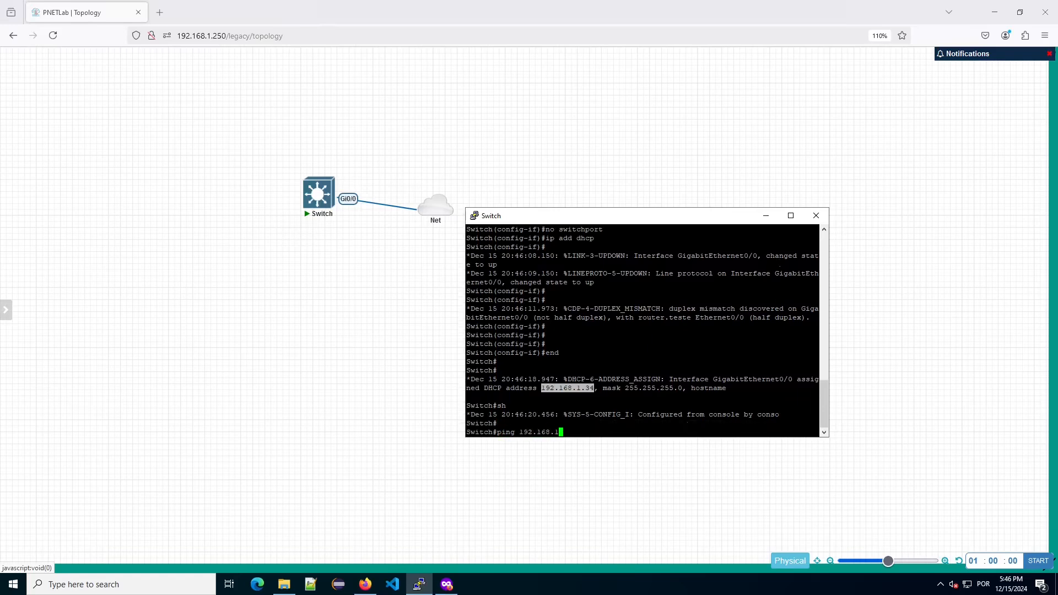
key("Return")
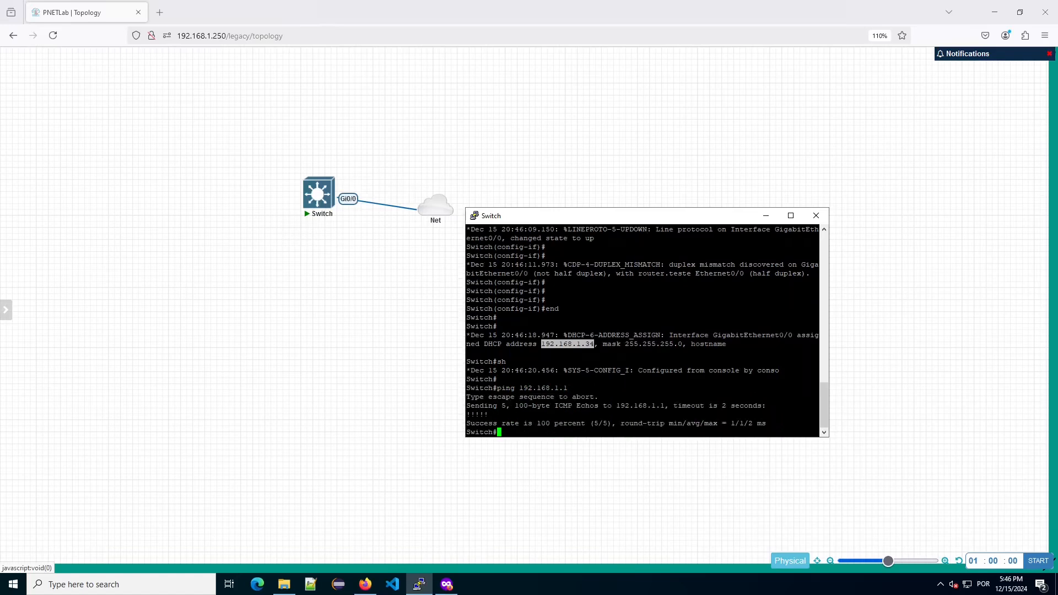
key("Return")
key("Return")
type("ping 1.1.1.1")
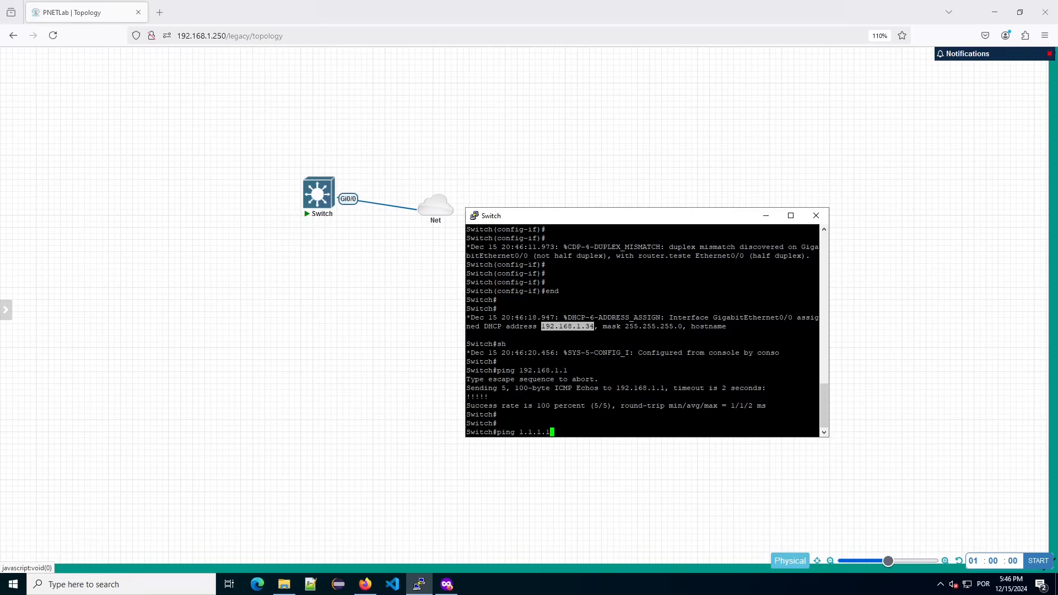
key("Return")
key("Return")
key("Return")
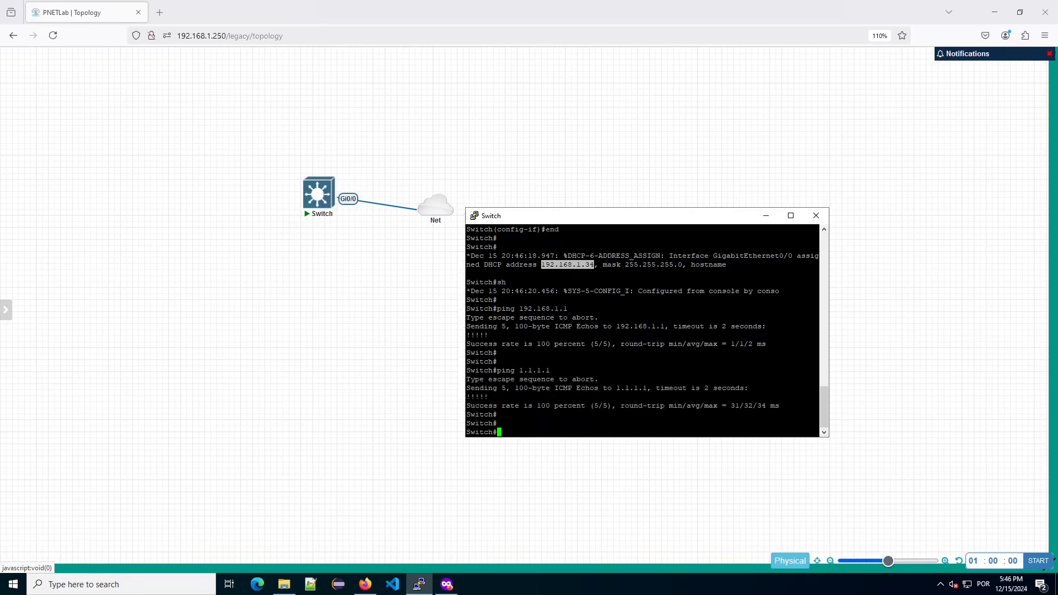
left_click(555, 396)
left_click_drag(682, 226, 684, 226)
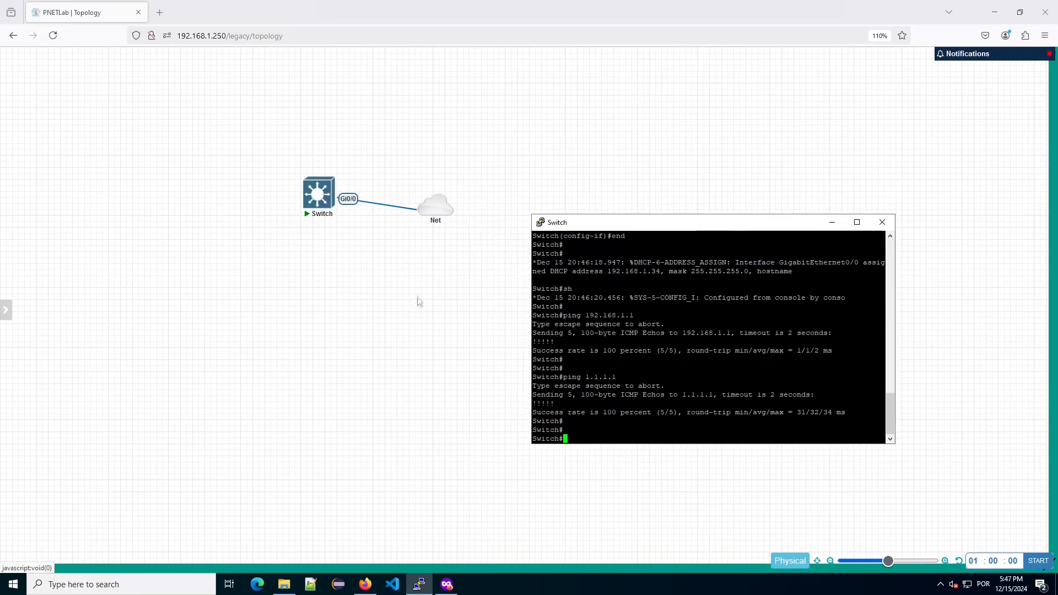